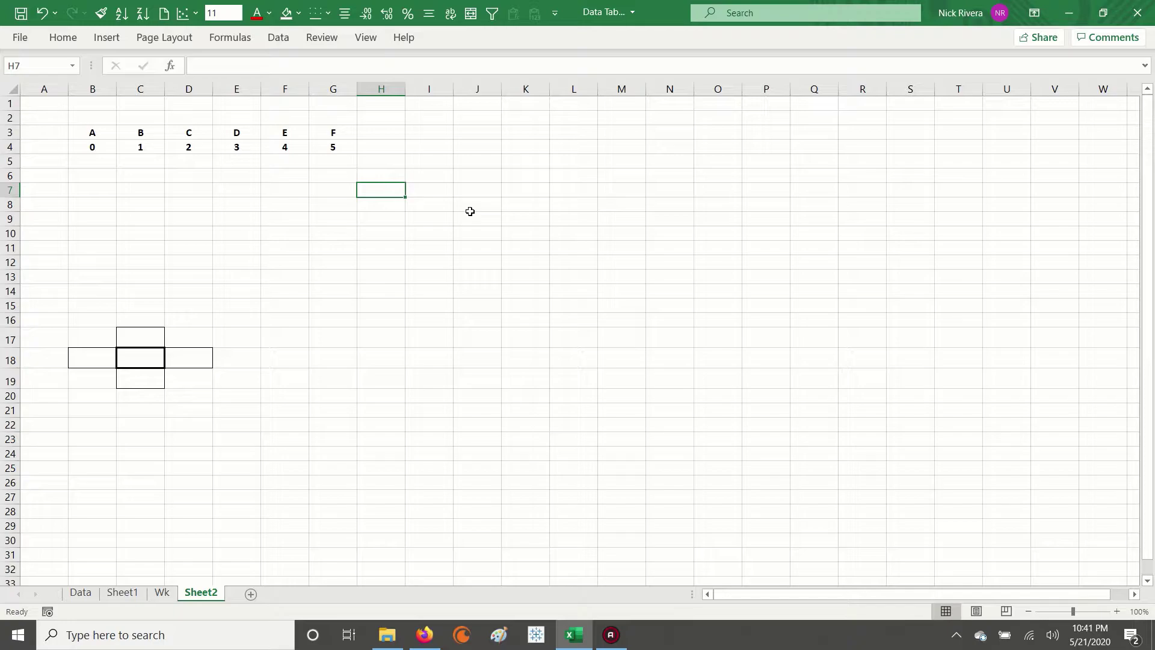
key(shift+Right)
key(shift+Down)
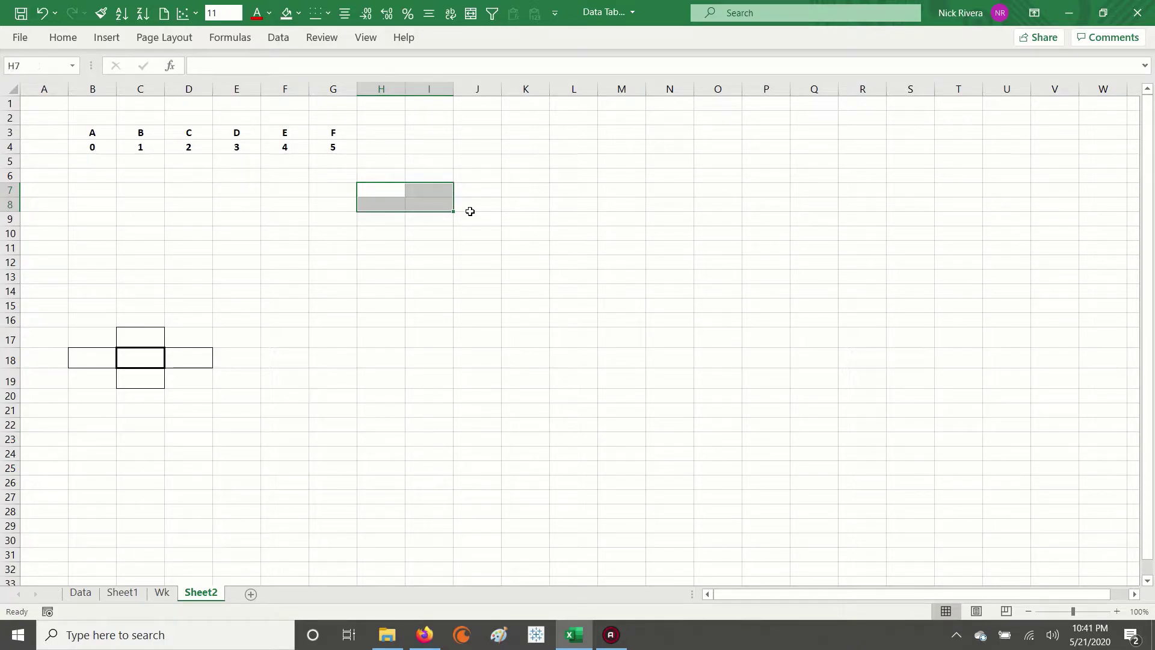
key(Left)
key(Right)
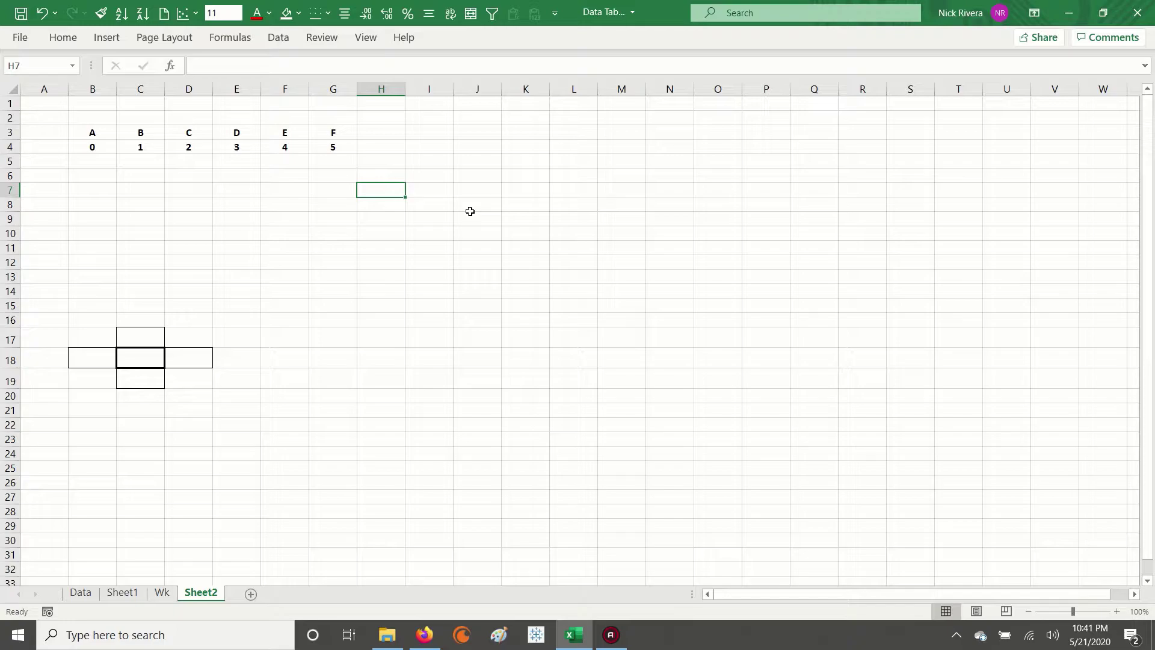
click(437, 132)
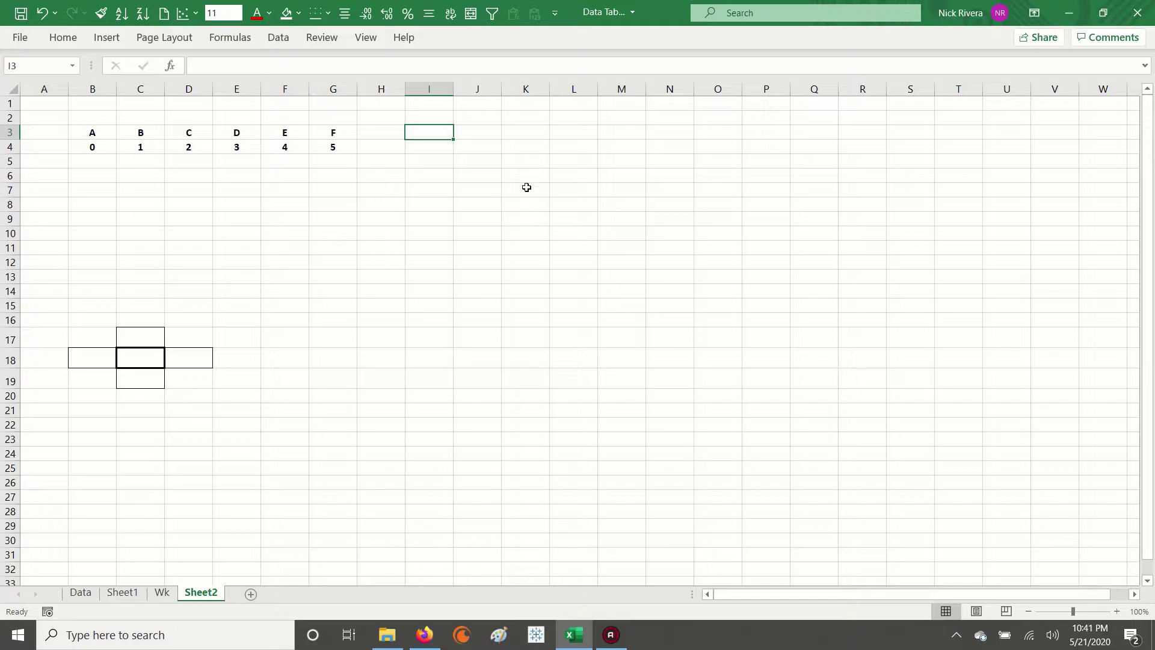
drag(48, 107, 936, 541)
click(425, 273)
drag(396, 205, 833, 479)
click(428, 247)
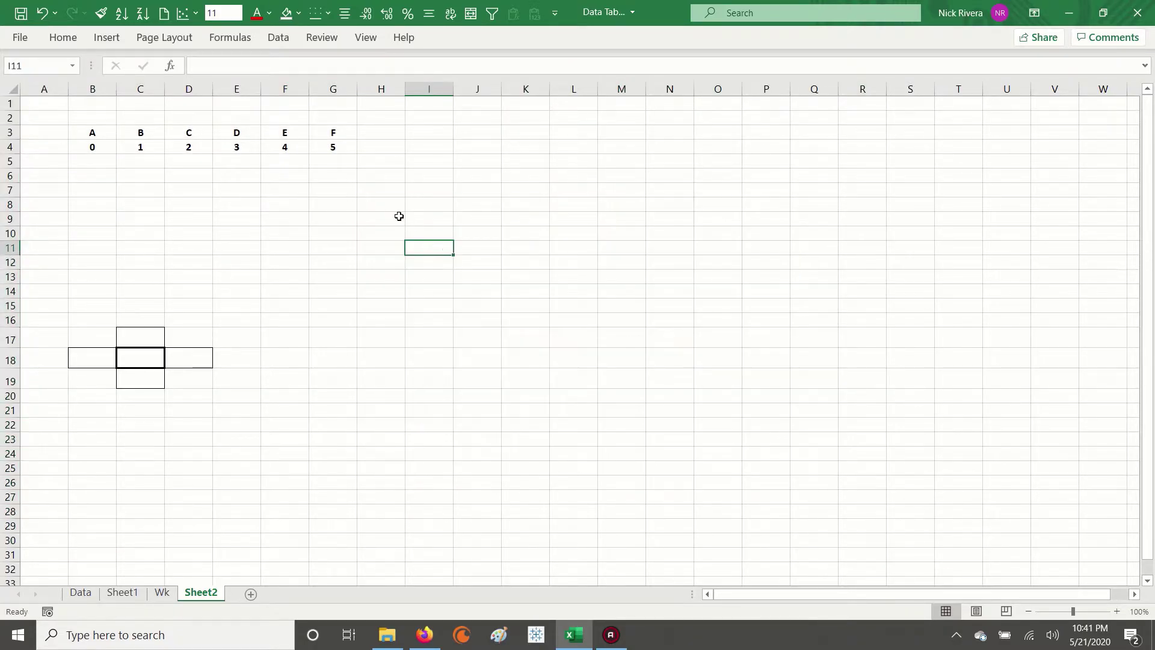
click(412, 191)
click(427, 131)
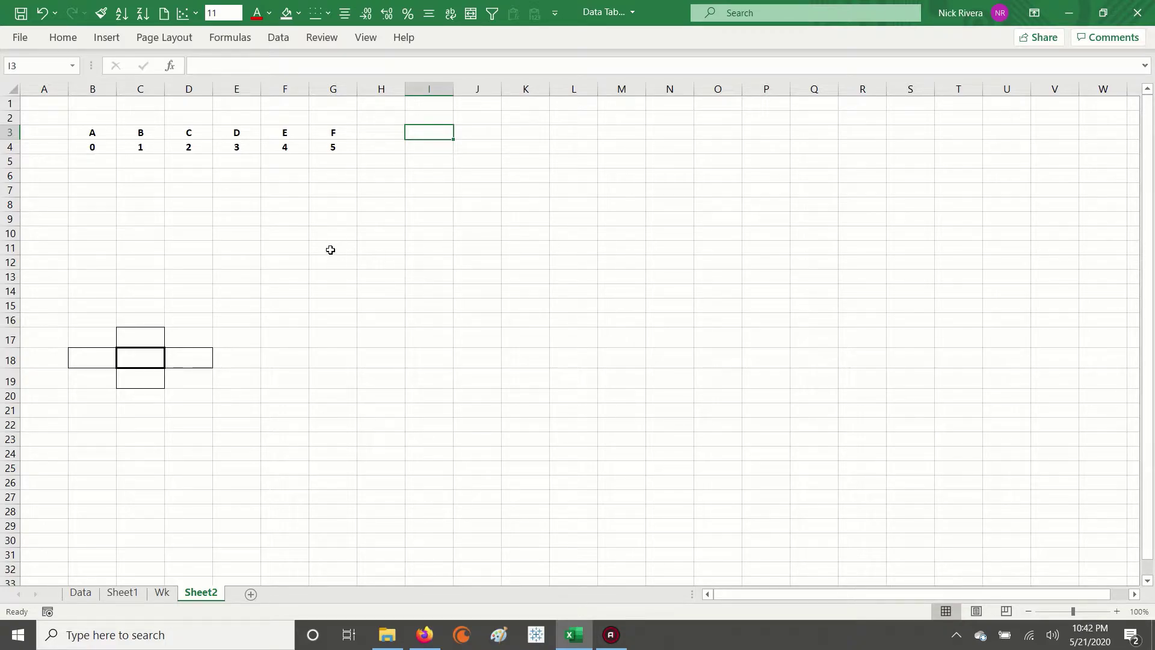
drag(37, 104, 881, 545)
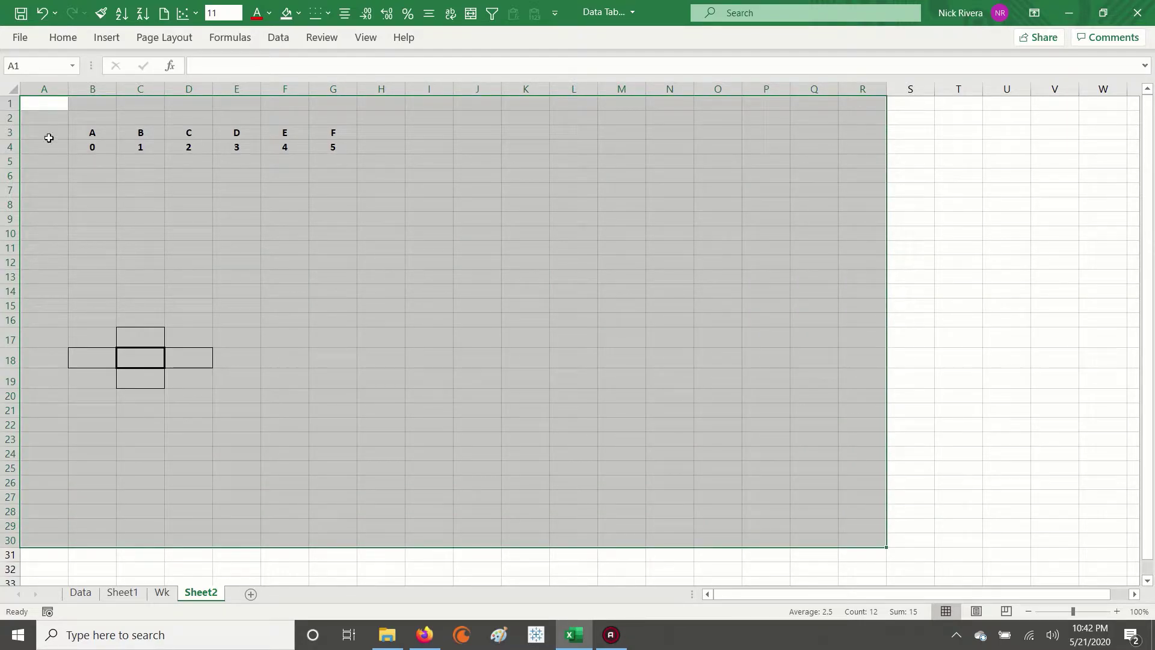
drag(37, 106, 969, 541)
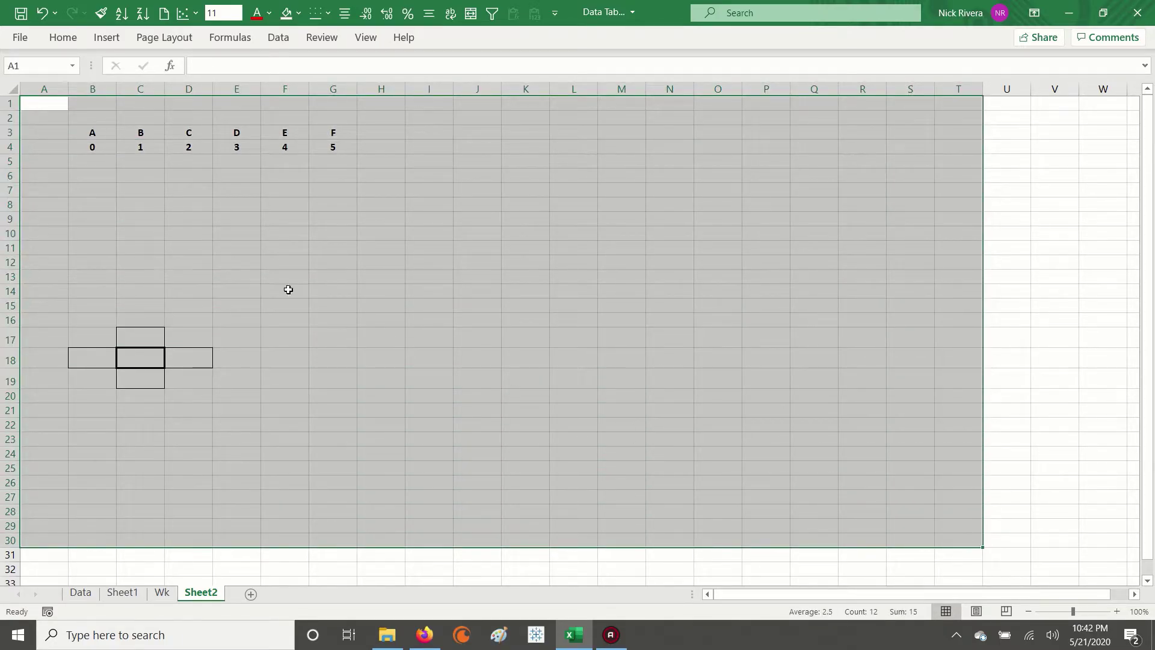
drag(45, 105, 982, 530)
drag(46, 88, 816, 127)
drag(9, 104, 63, 453)
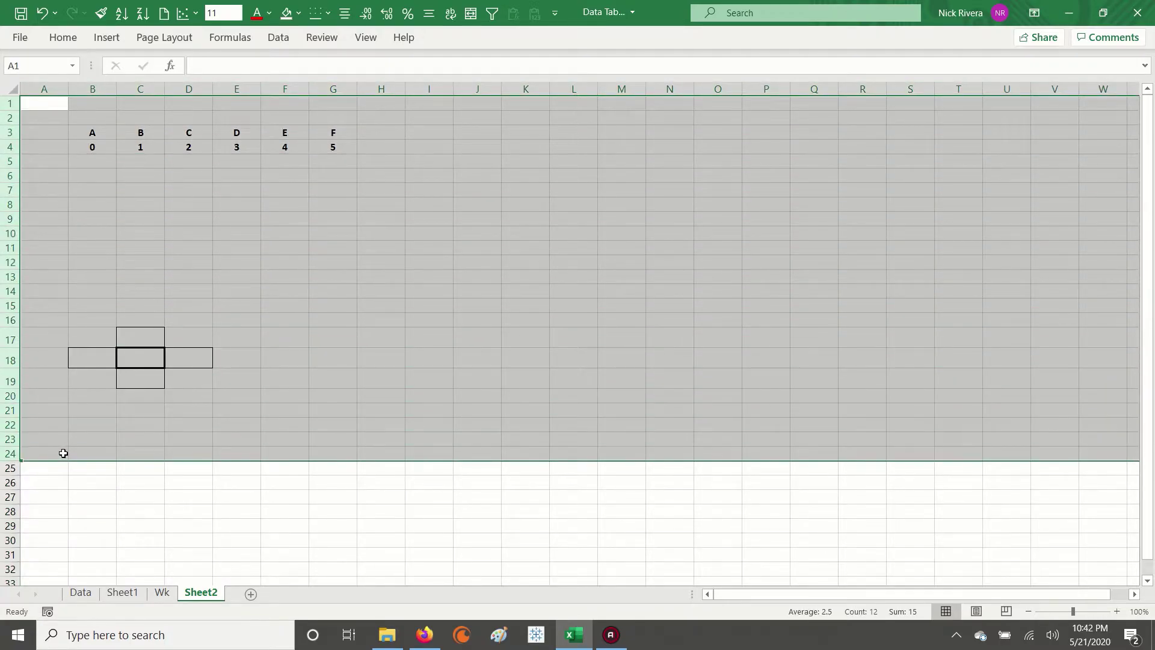
key(alt)
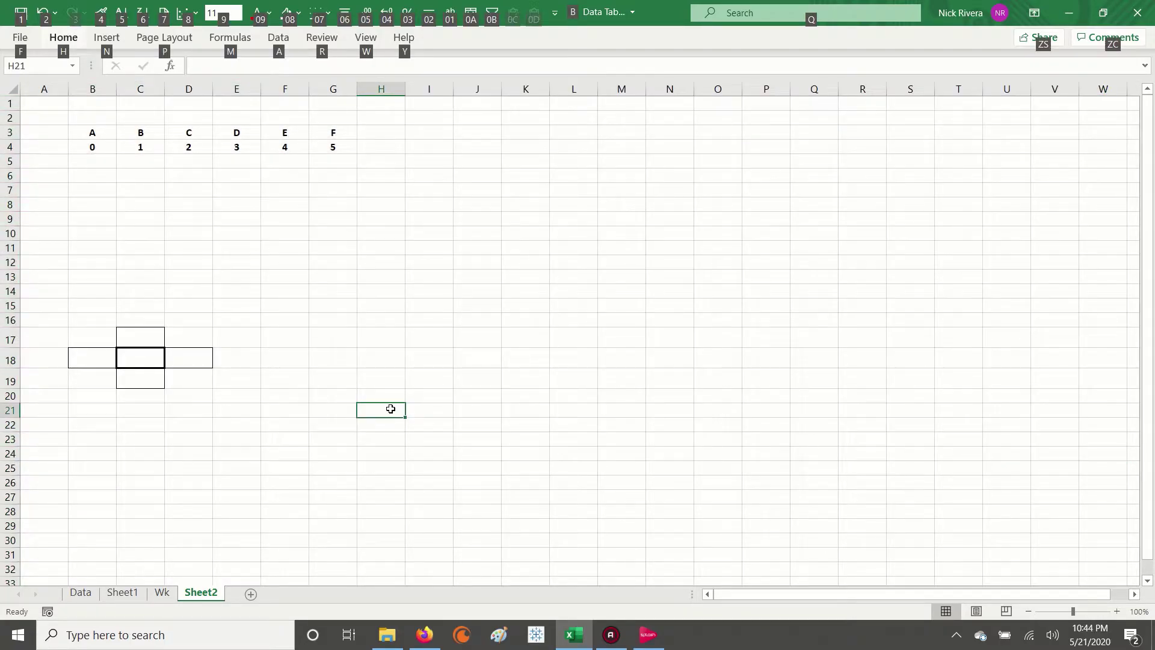
click(418, 275)
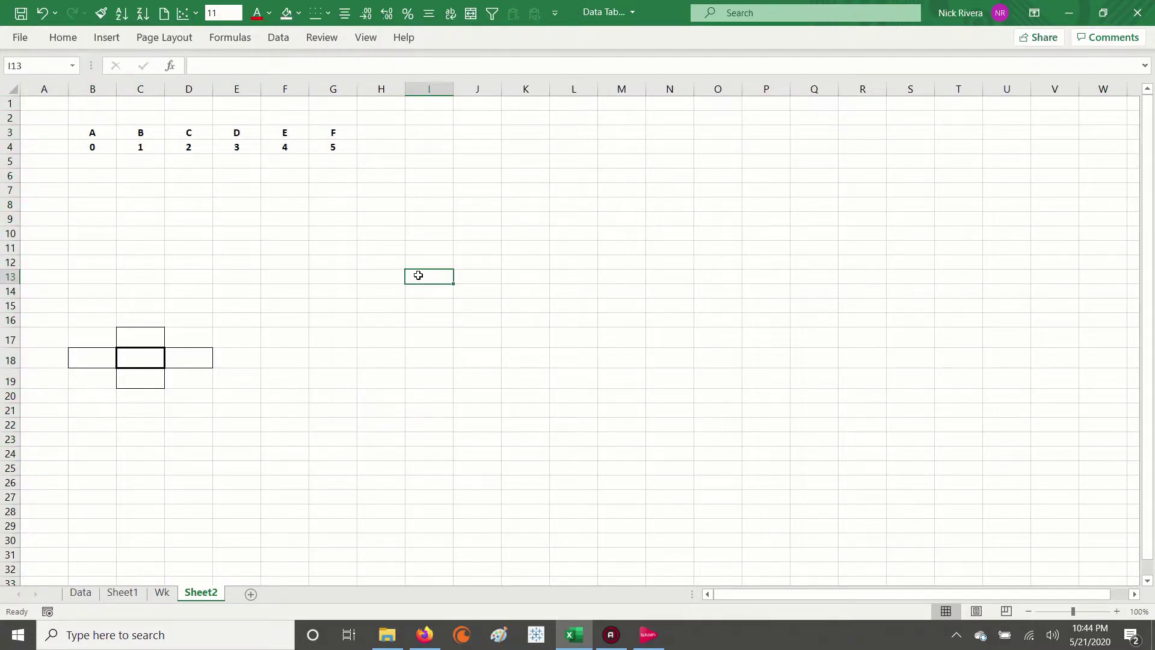
drag(334, 205, 849, 435)
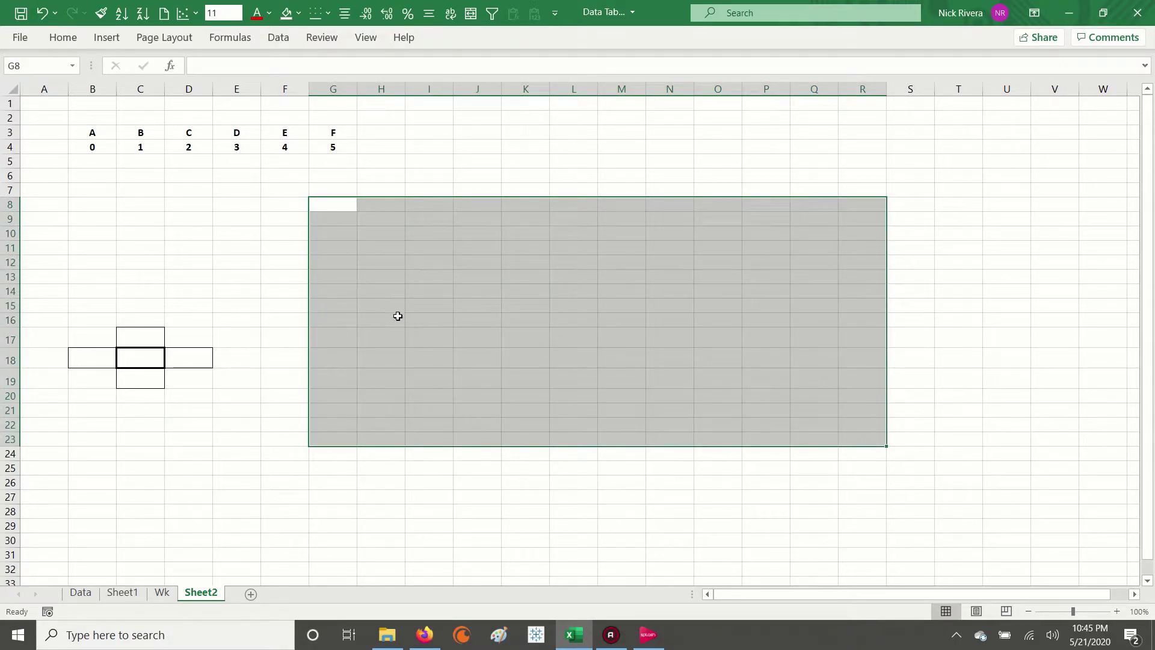
ctrl+click(388, 279)
ctrl+click(465, 250)
ctrl+click(495, 235)
ctrl+click(527, 222)
click(505, 363)
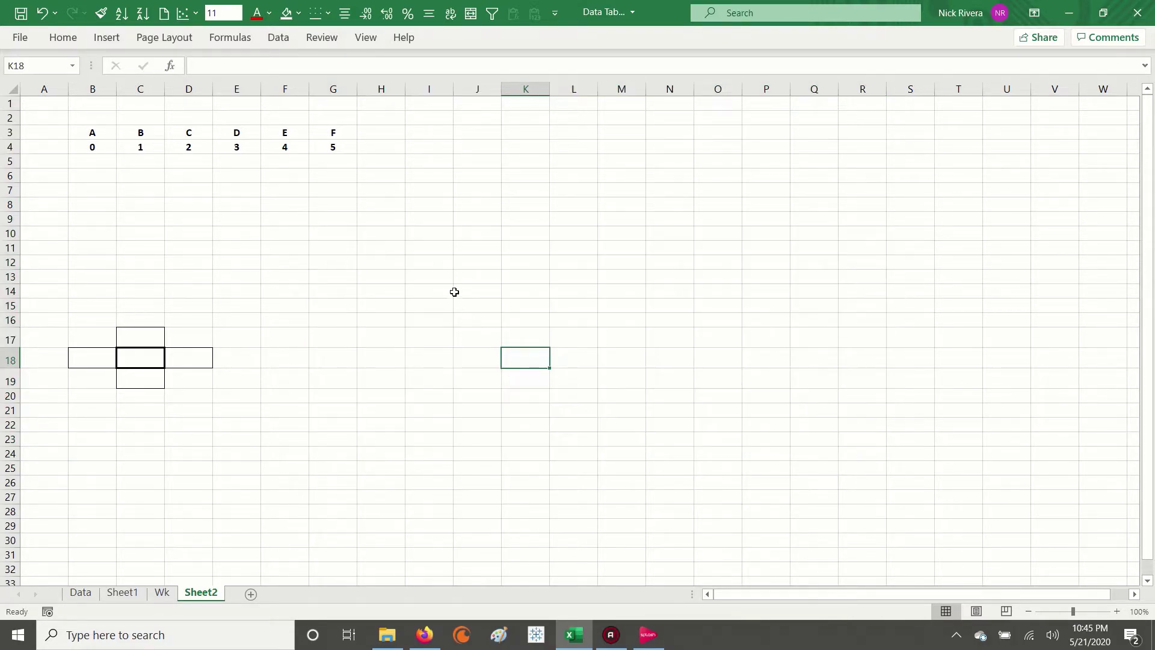
click(419, 258)
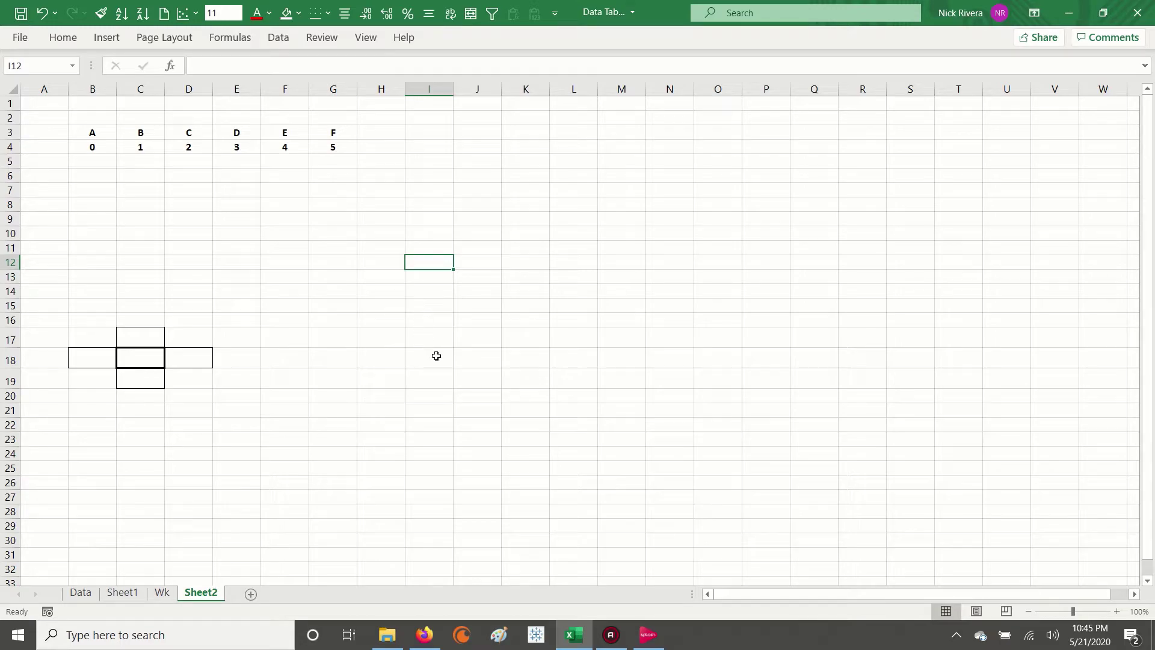
Step: Fill cells I10 and J10 with yellow
click(429, 233)
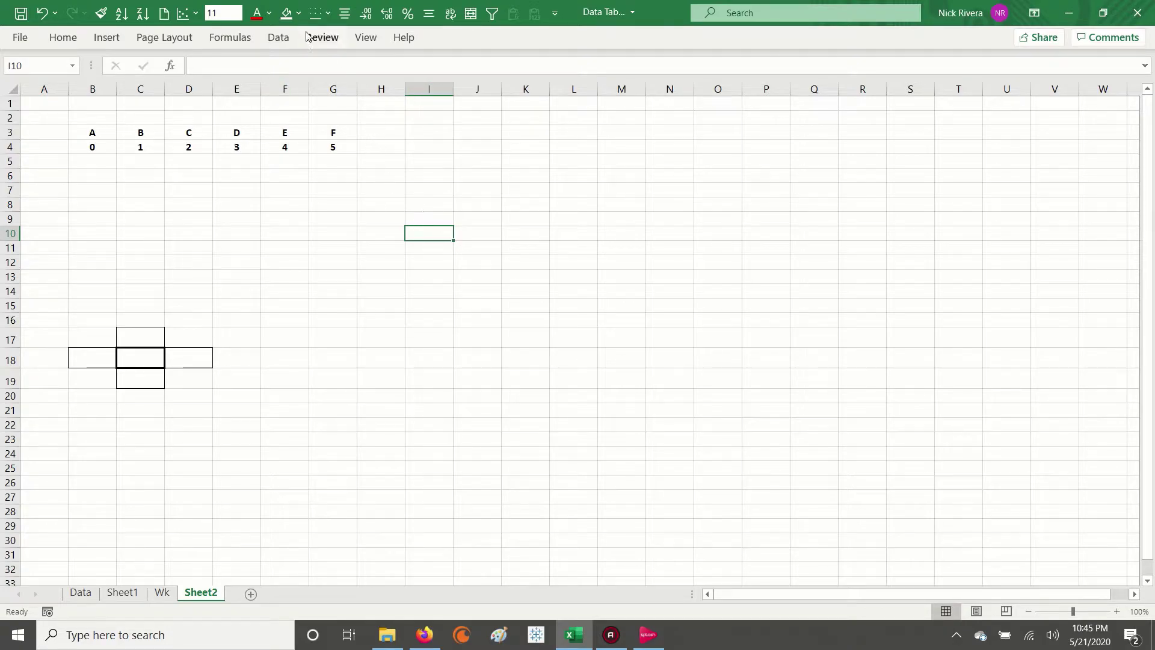
click(298, 13)
click(319, 157)
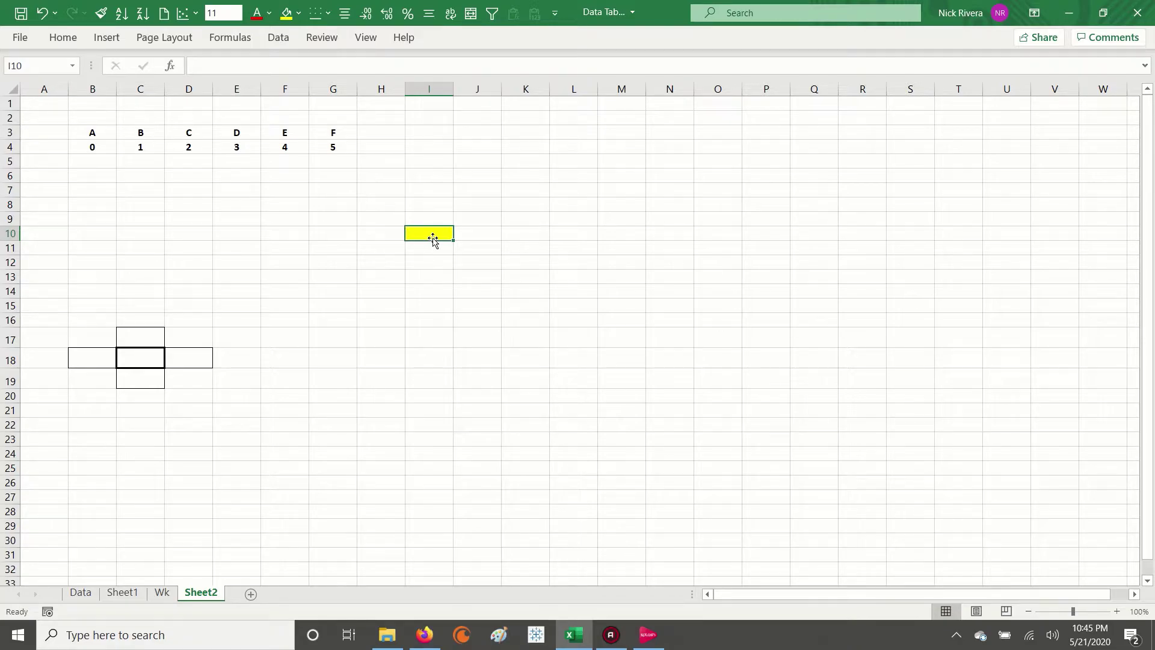
key(Right)
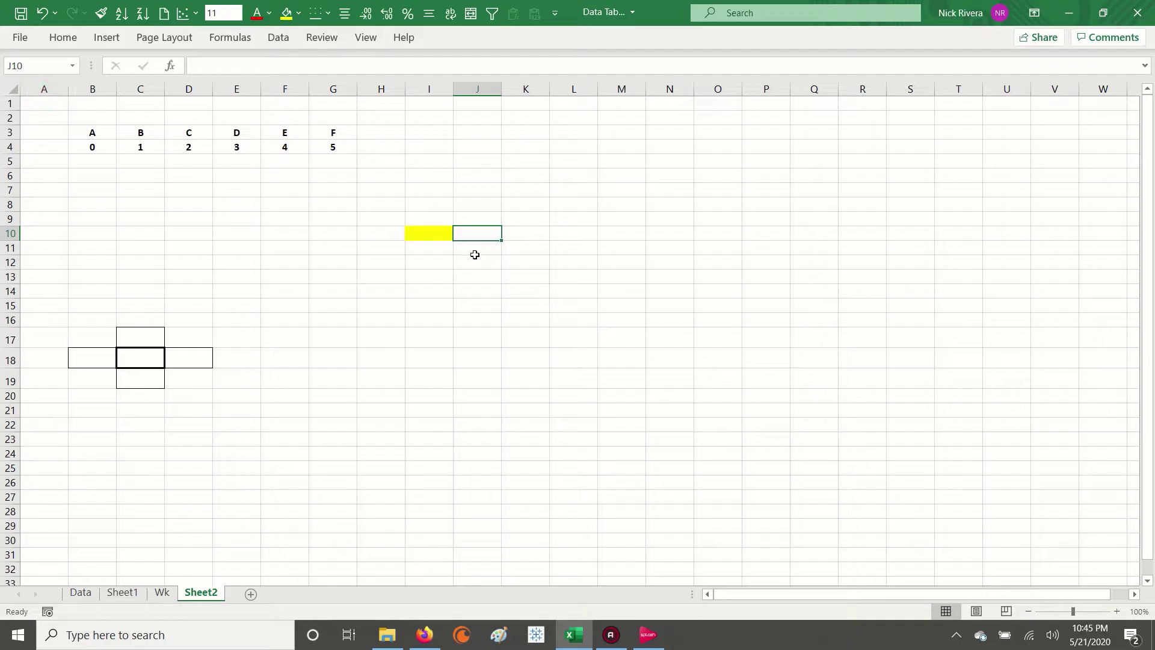
click(287, 13)
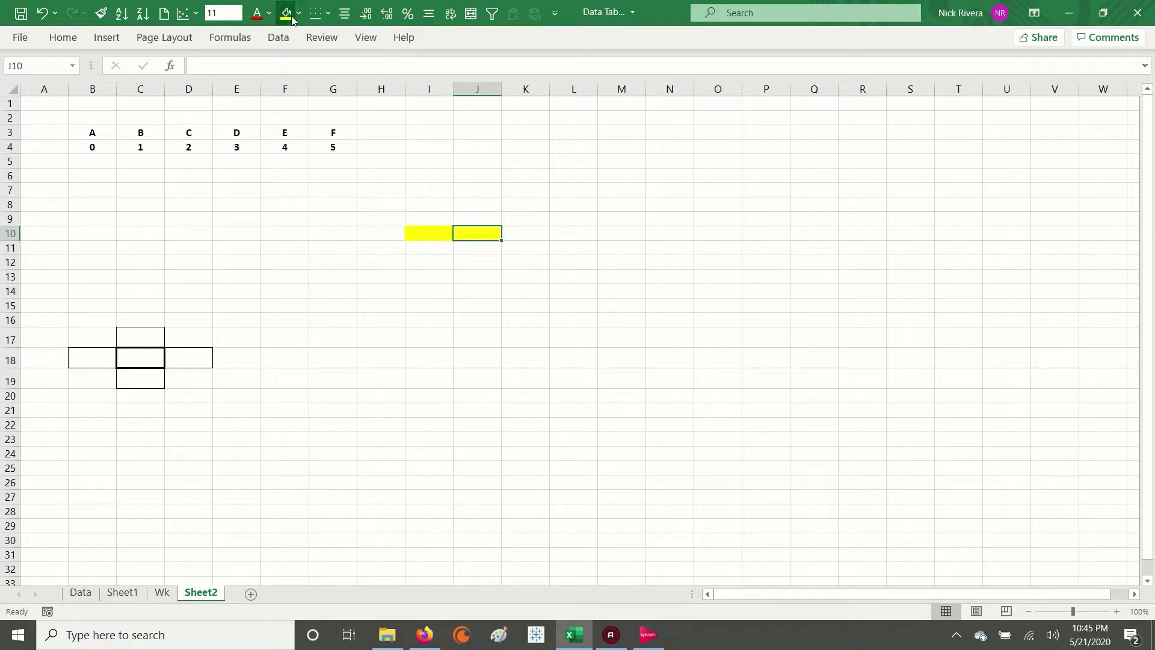
Step: Remove the fill colour from cells I10:J10
key(shift+Left)
key(alt)
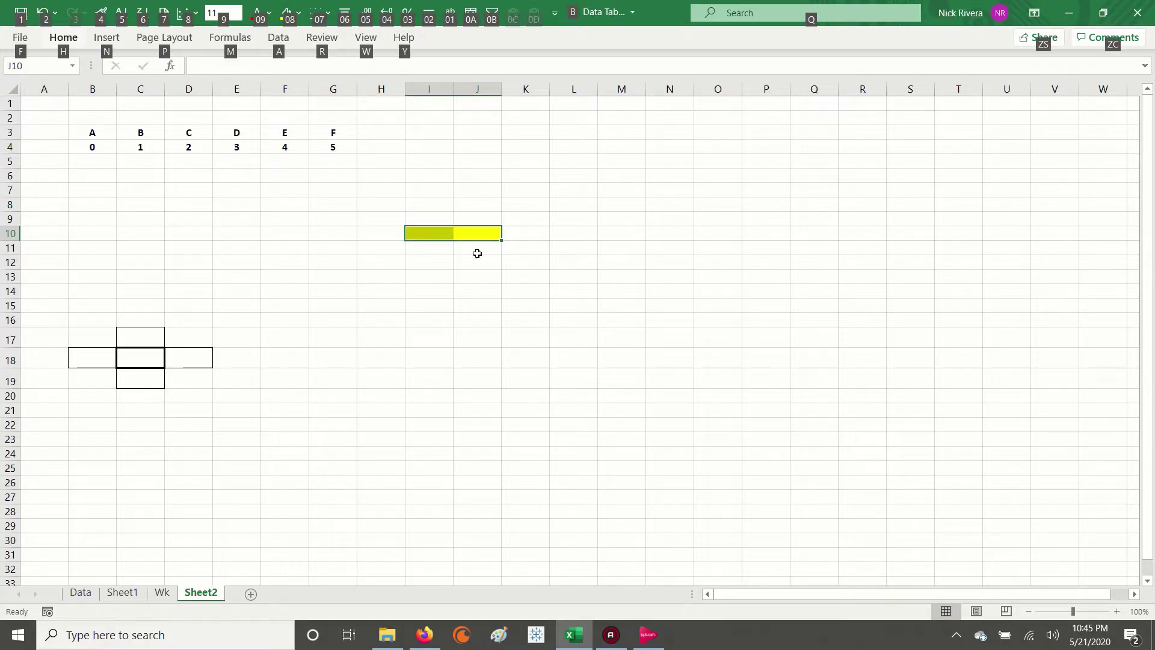
key(h)
key(h)
key(n)
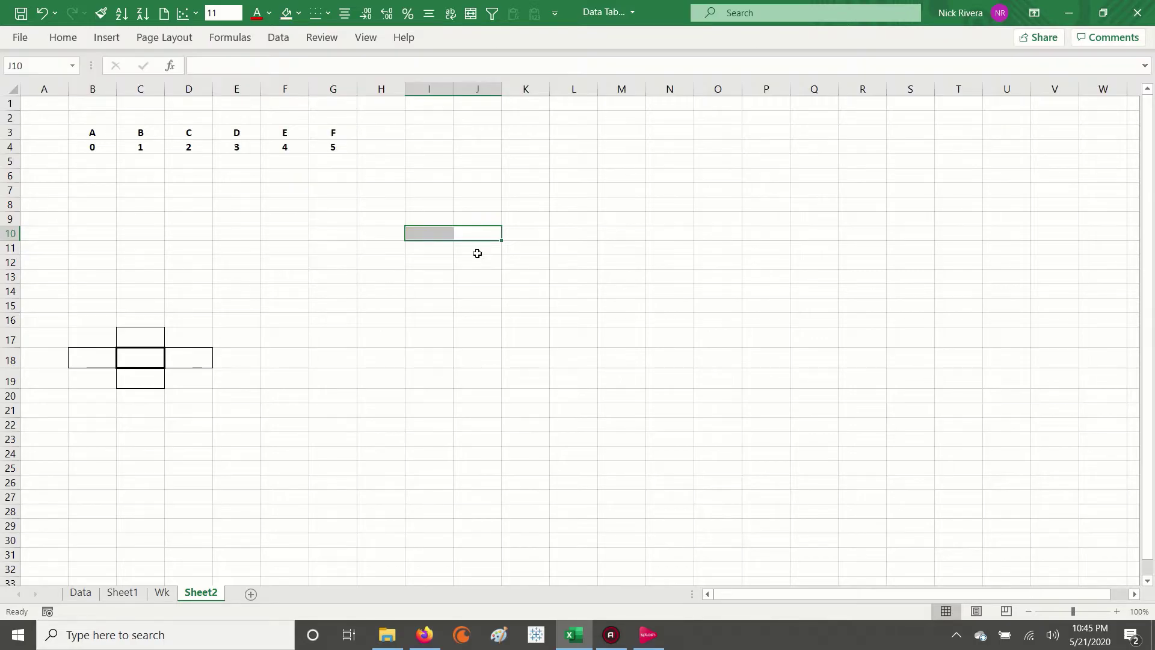
key(Left)
key(Left)
key(Left)
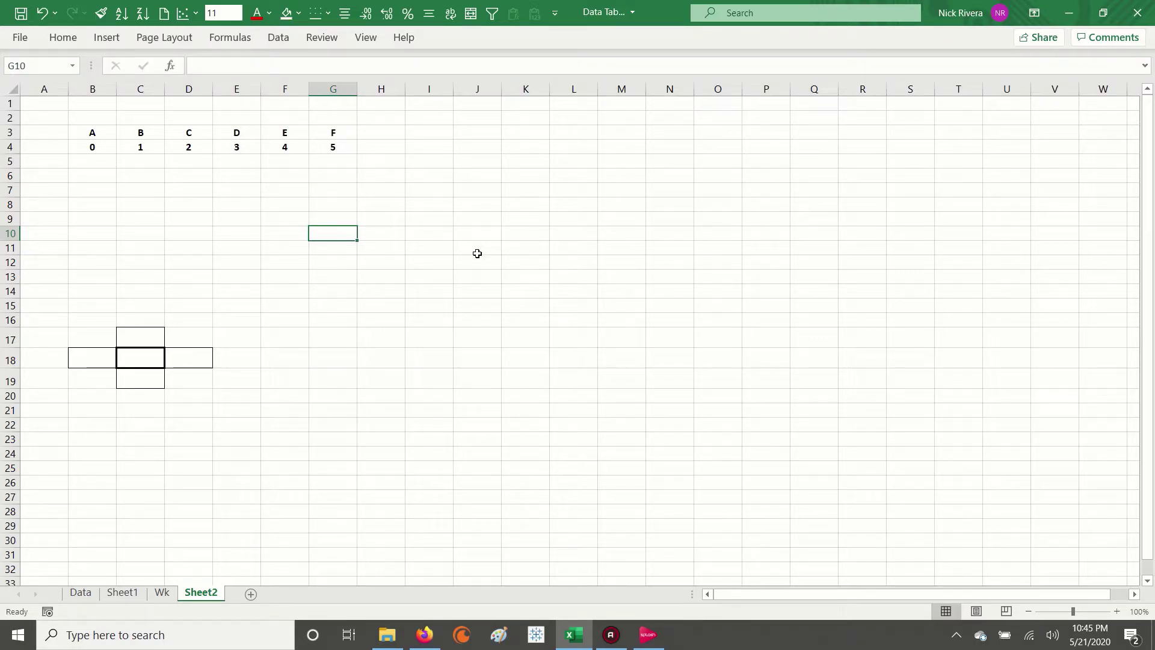
click(330, 219)
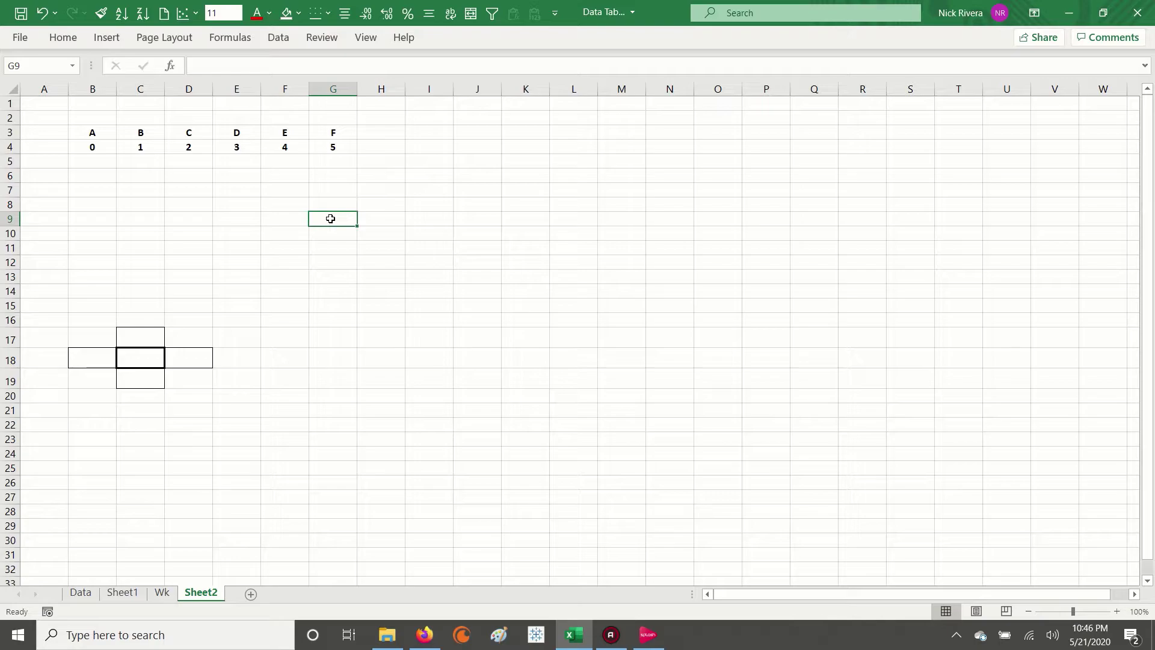
drag(346, 219, 354, 469)
click(317, 245)
click(320, 218)
Step: Fill the whole of row 3, which holds the letters A to F, with the lightest red theme colour
ctrl+scroll(289, 271, up, 1)
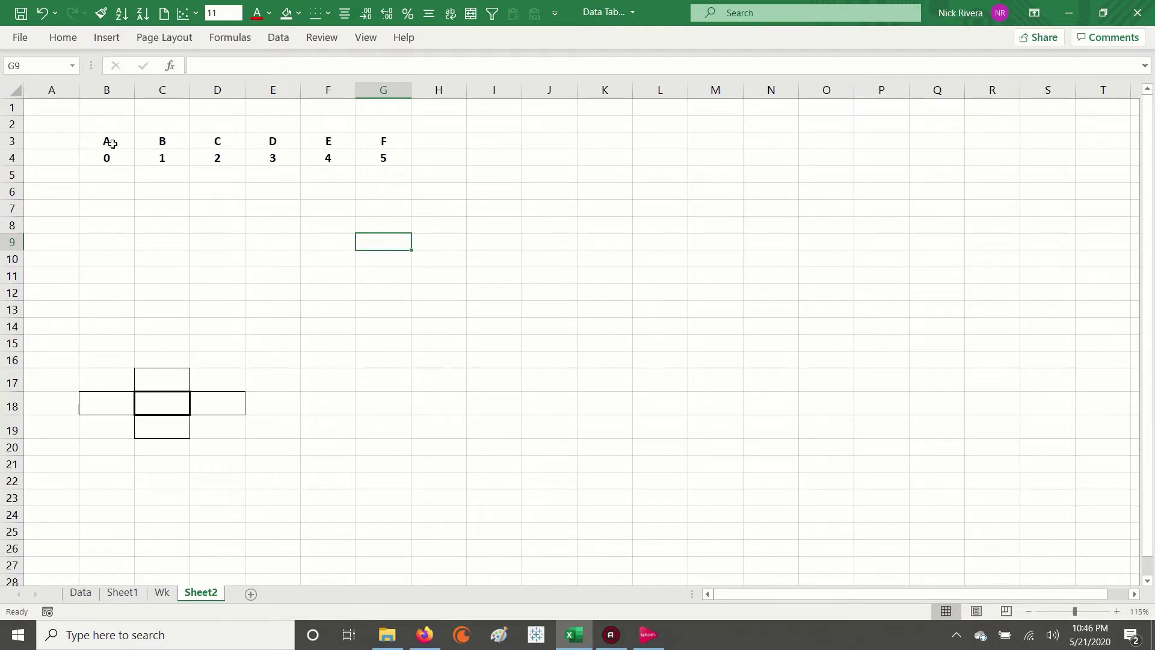
drag(96, 139, 162, 141)
click(18, 141)
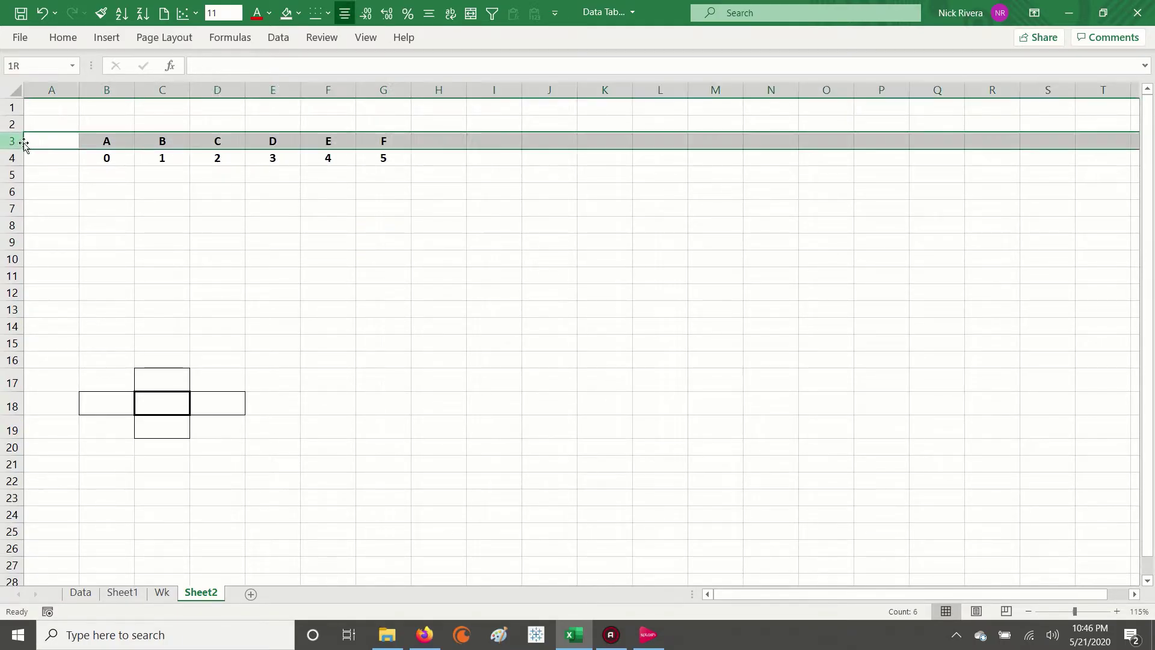
ctrl+click(16, 157)
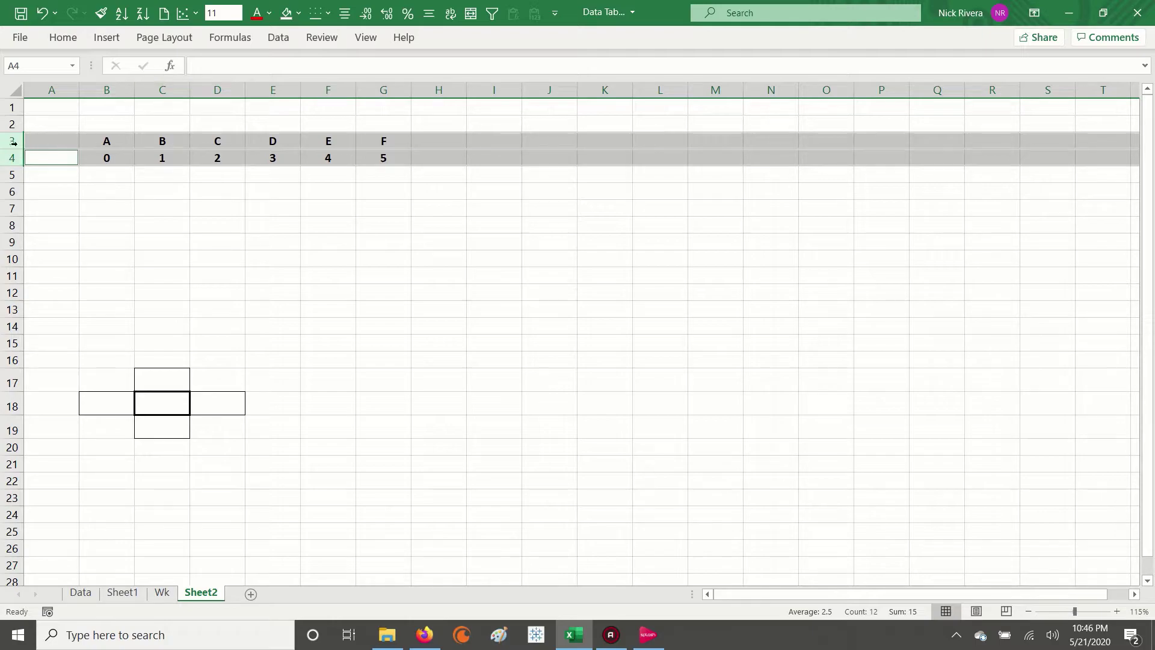
click(17, 142)
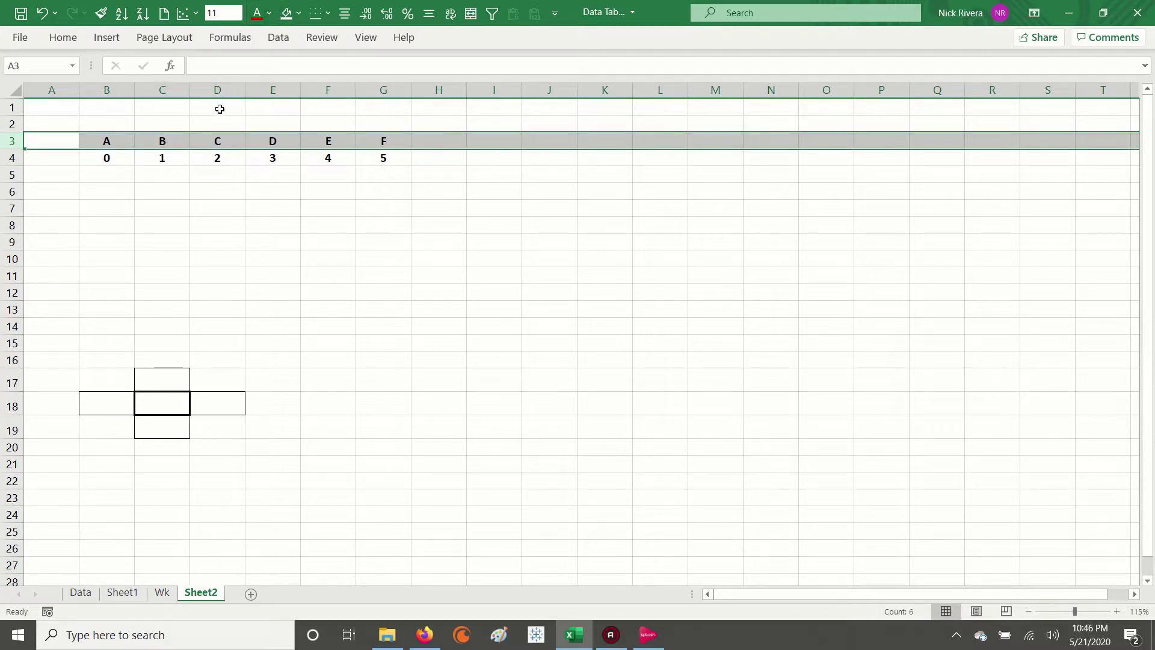
click(299, 13)
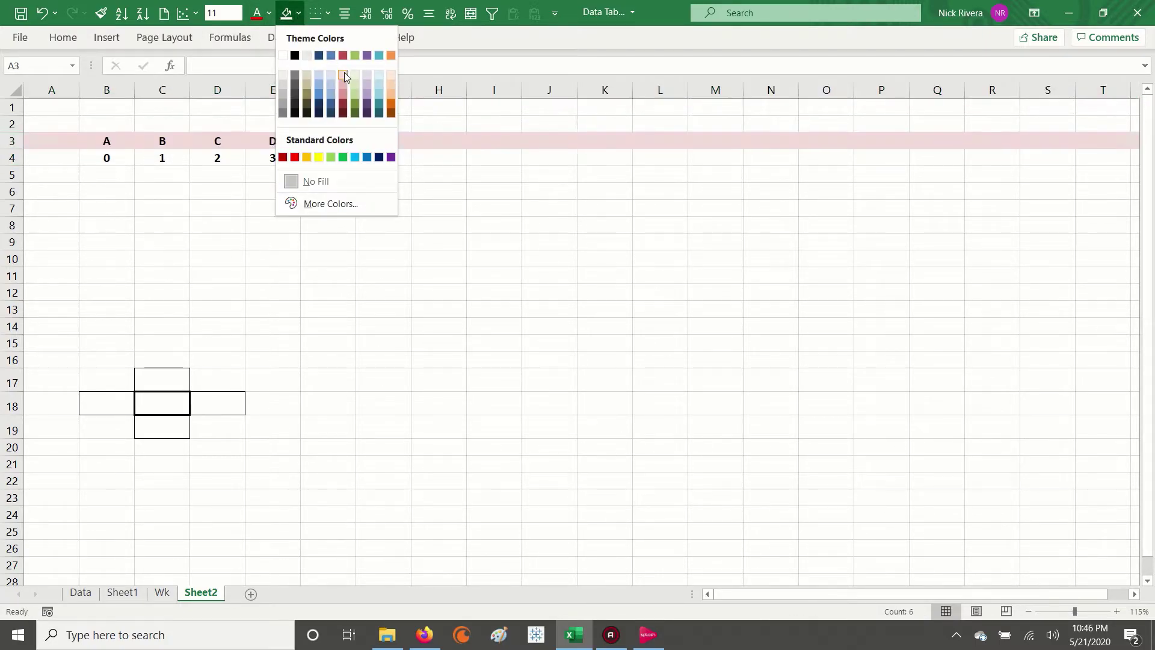
click(343, 73)
Step: Fill the whole of row 4, which holds the numbers 0 to 5, with the lightest aqua theme colour
click(19, 157)
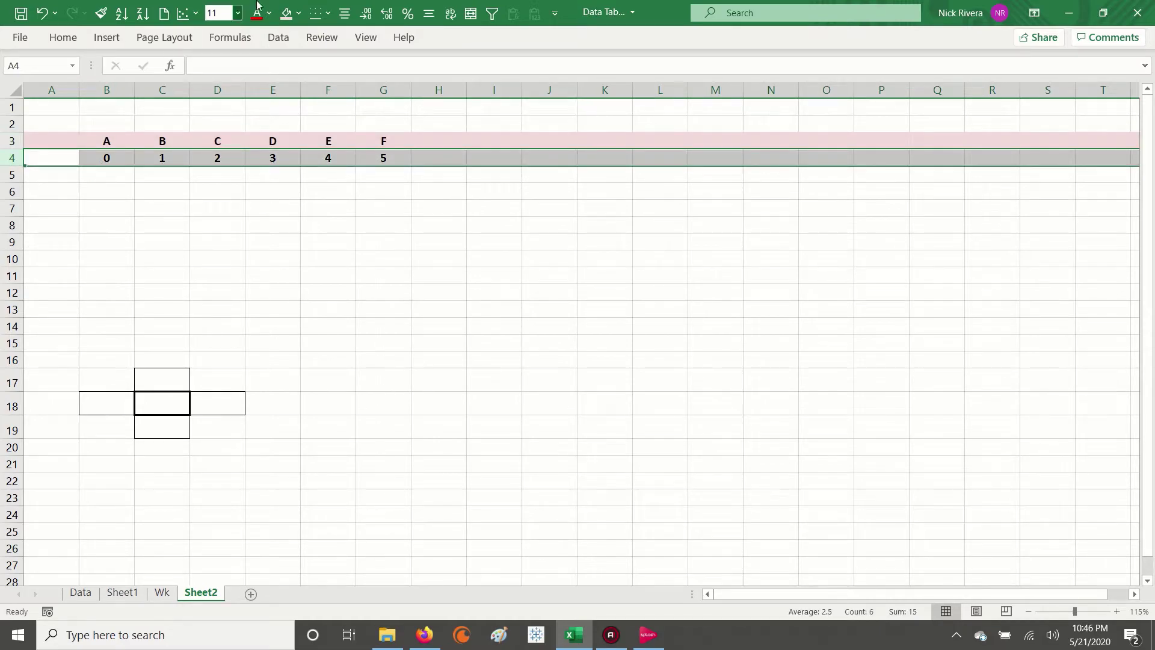
click(299, 12)
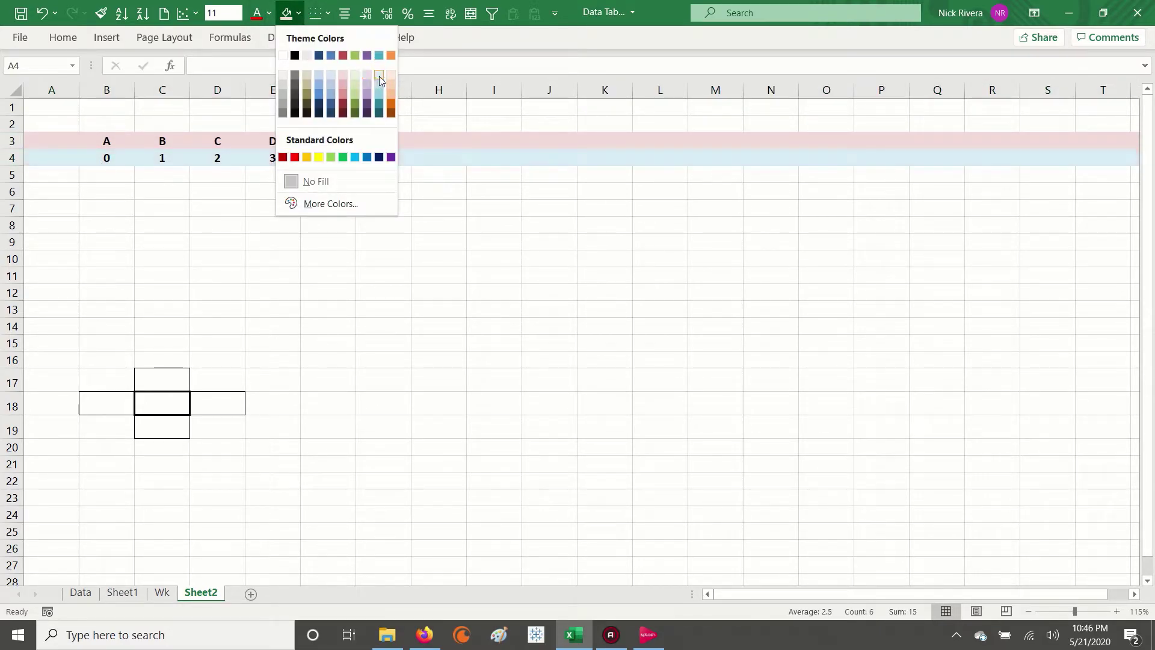
click(379, 76)
click(379, 291)
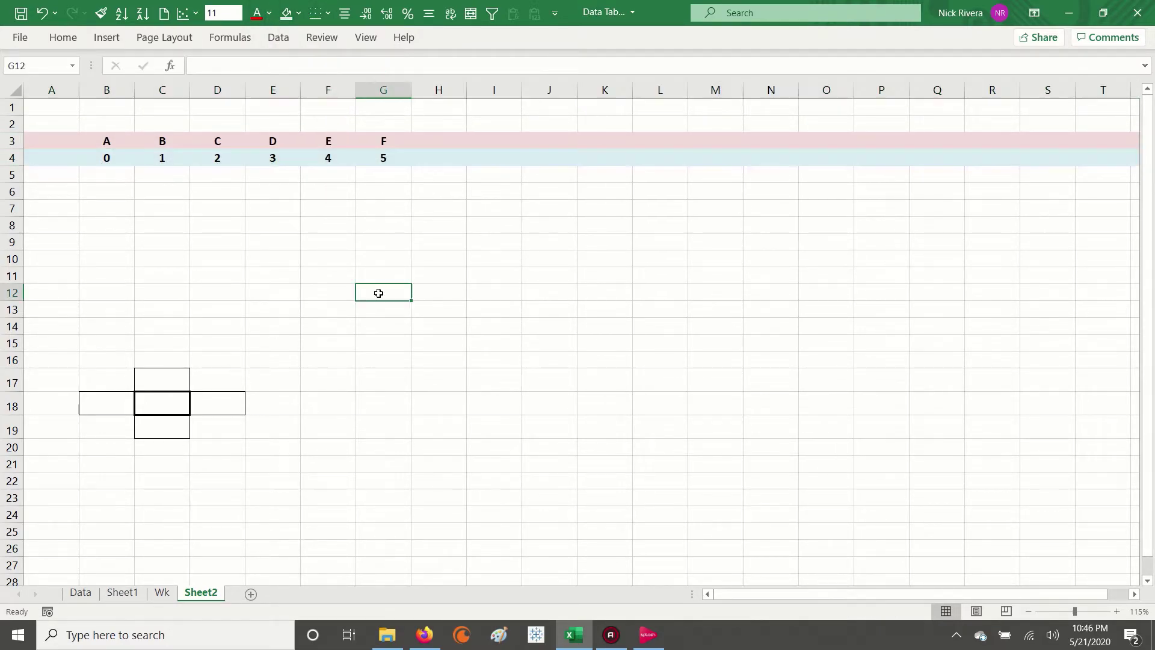
Step: Change the fill of row 4 to a slightly darker light-aqua theme shade
click(12, 158)
click(299, 13)
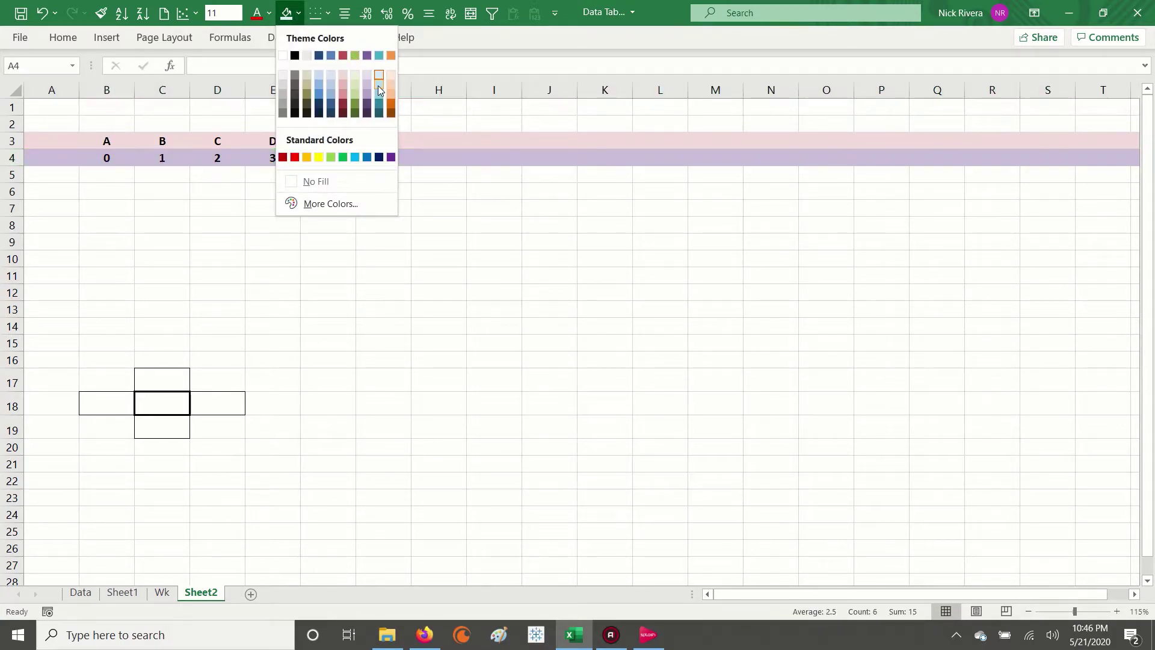
click(379, 75)
click(386, 241)
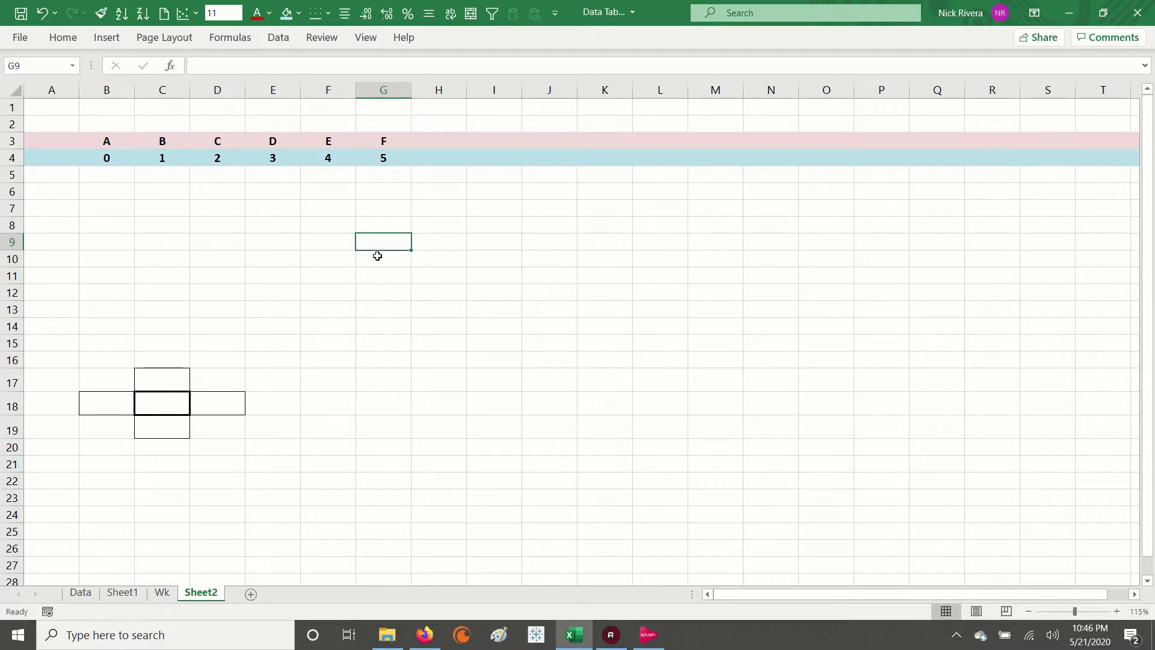
click(347, 65)
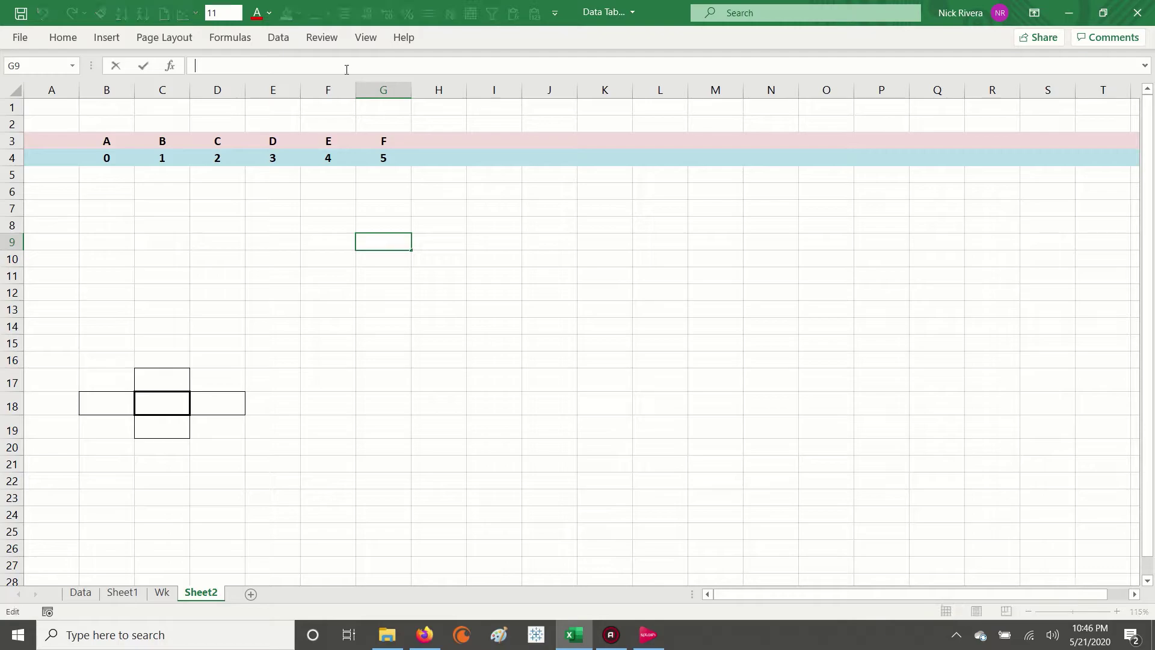
click(394, 239)
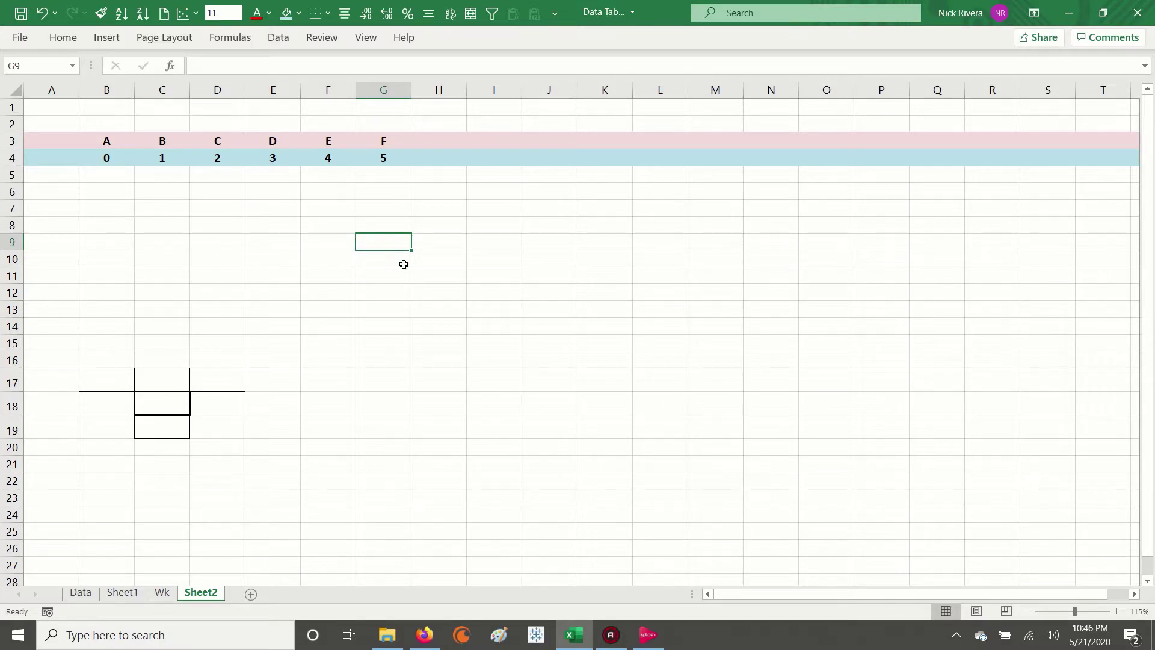
text(=)
key(Escape)
Step: Enter the formula =B3 in cell G9 and check it against its source cell B3
text(=)
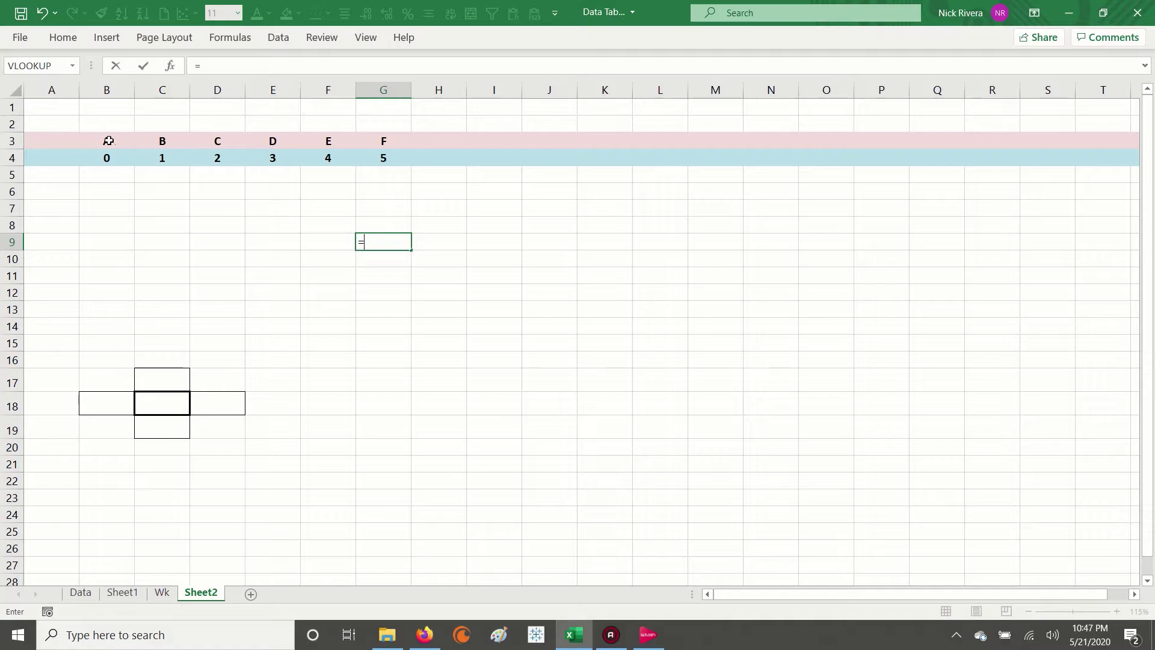
click(107, 140)
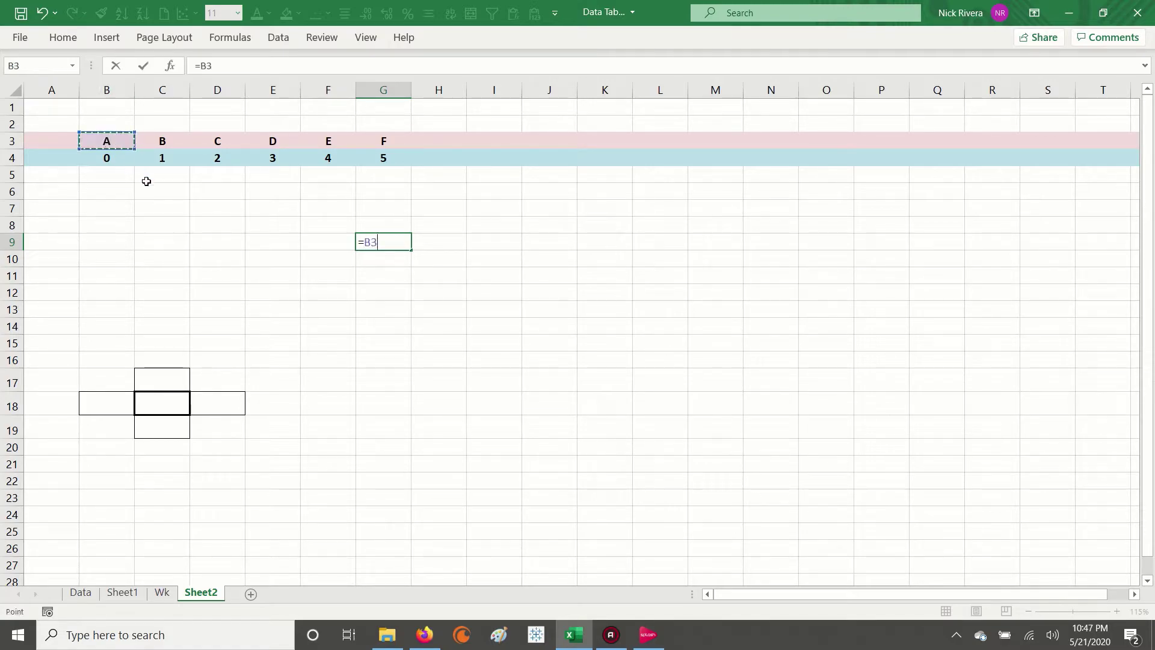
key(Return)
key(Up)
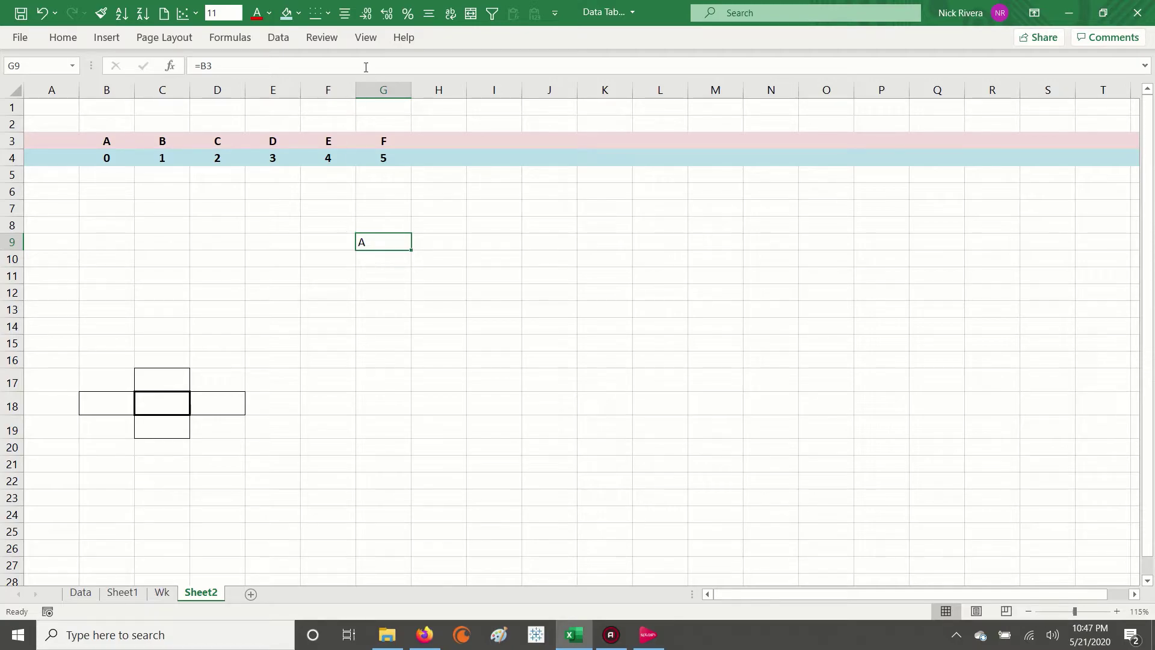
click(341, 69)
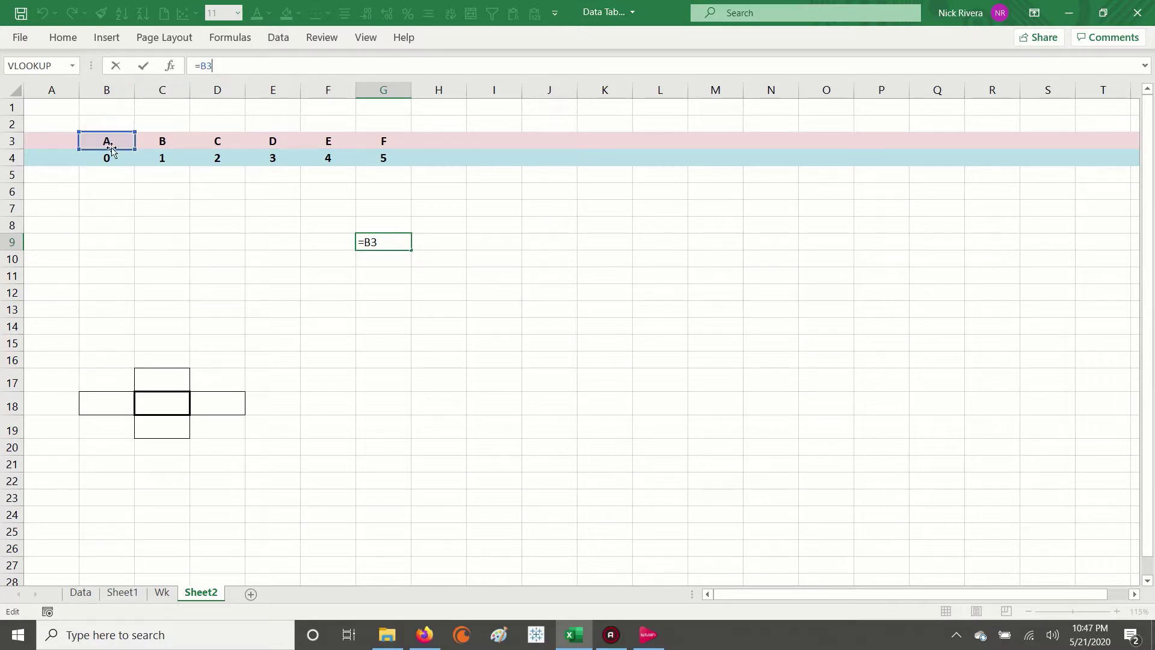
key(Escape)
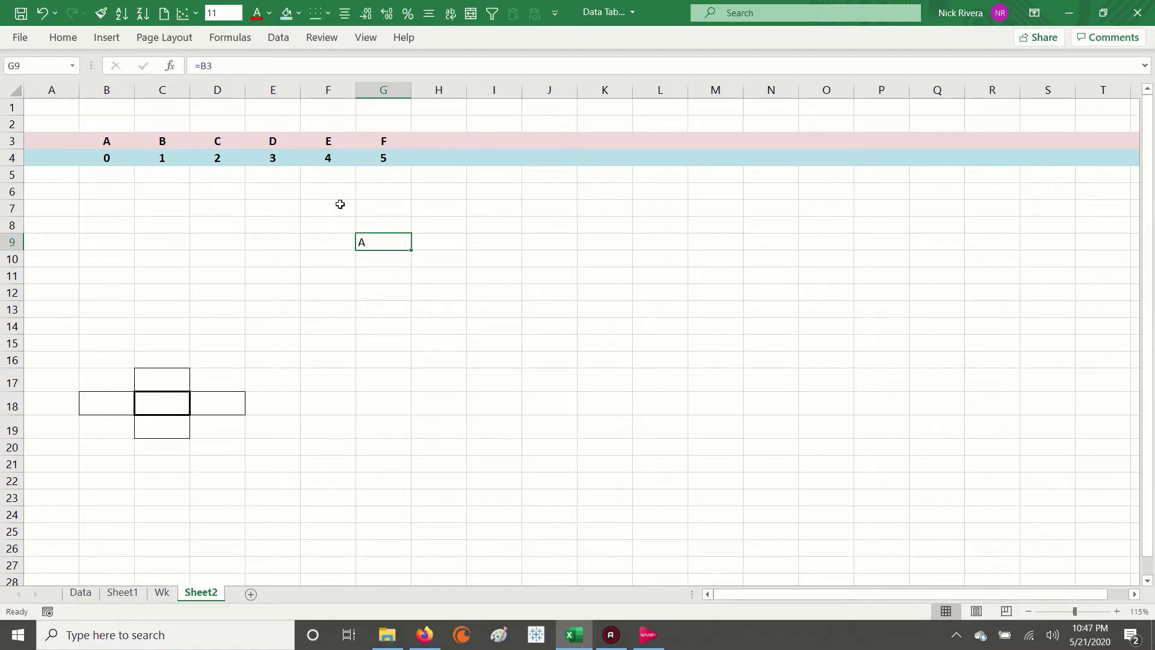
click(107, 140)
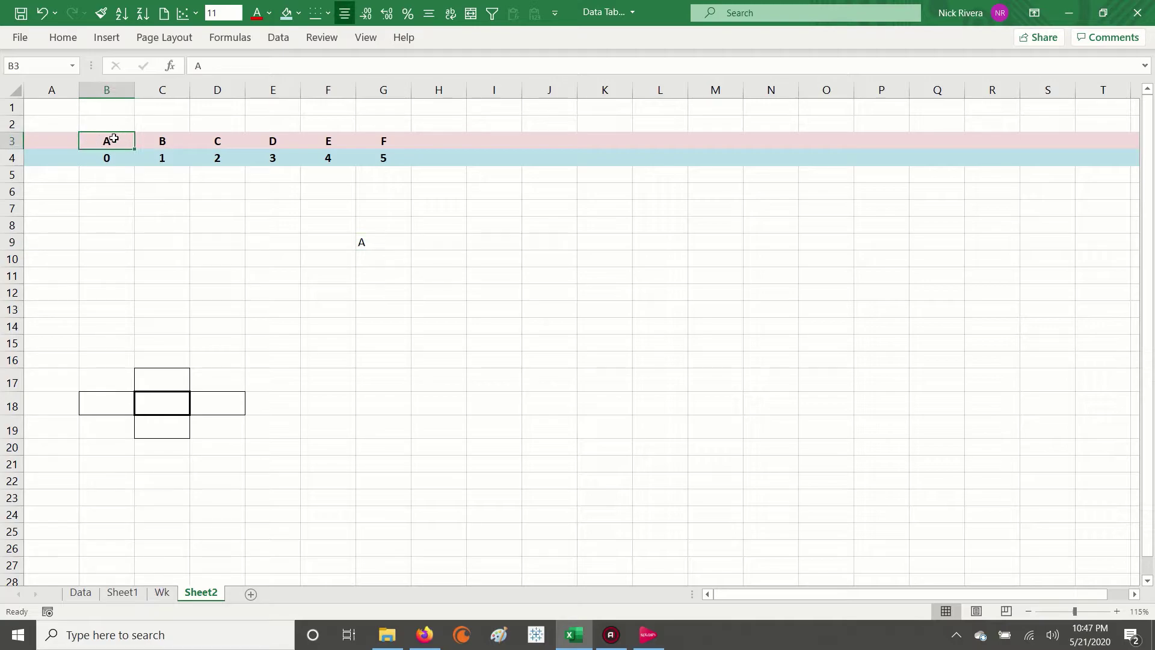
click(369, 240)
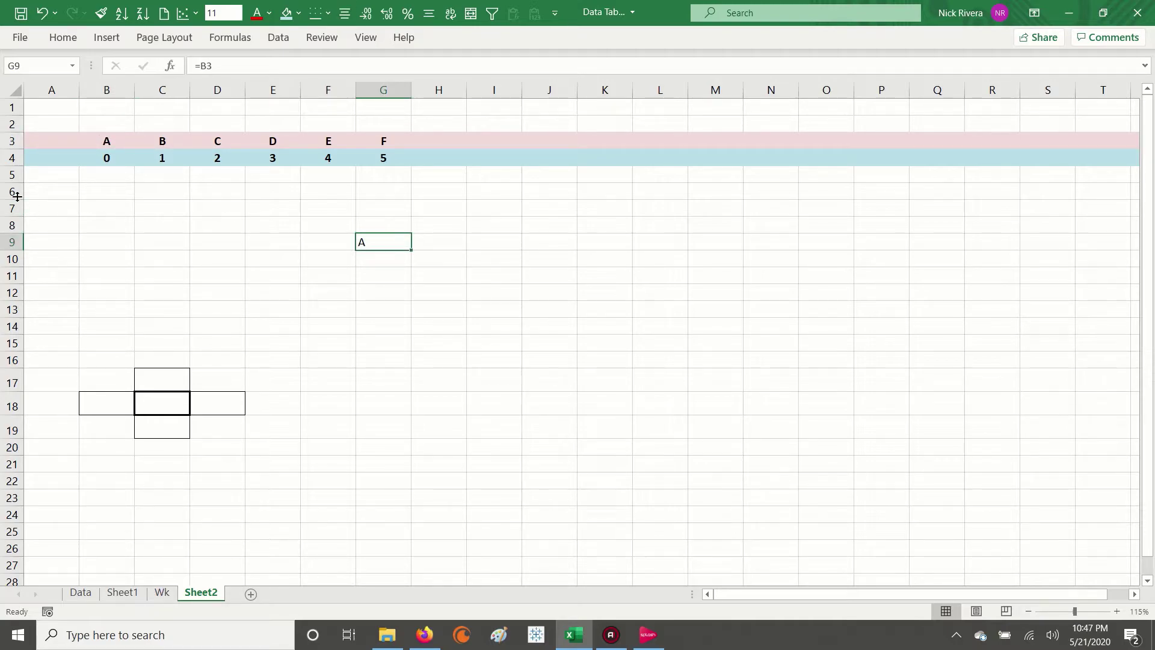
Step: Centre the contents of rows 5 to 14 horizontally
drag(12, 174, 19, 329)
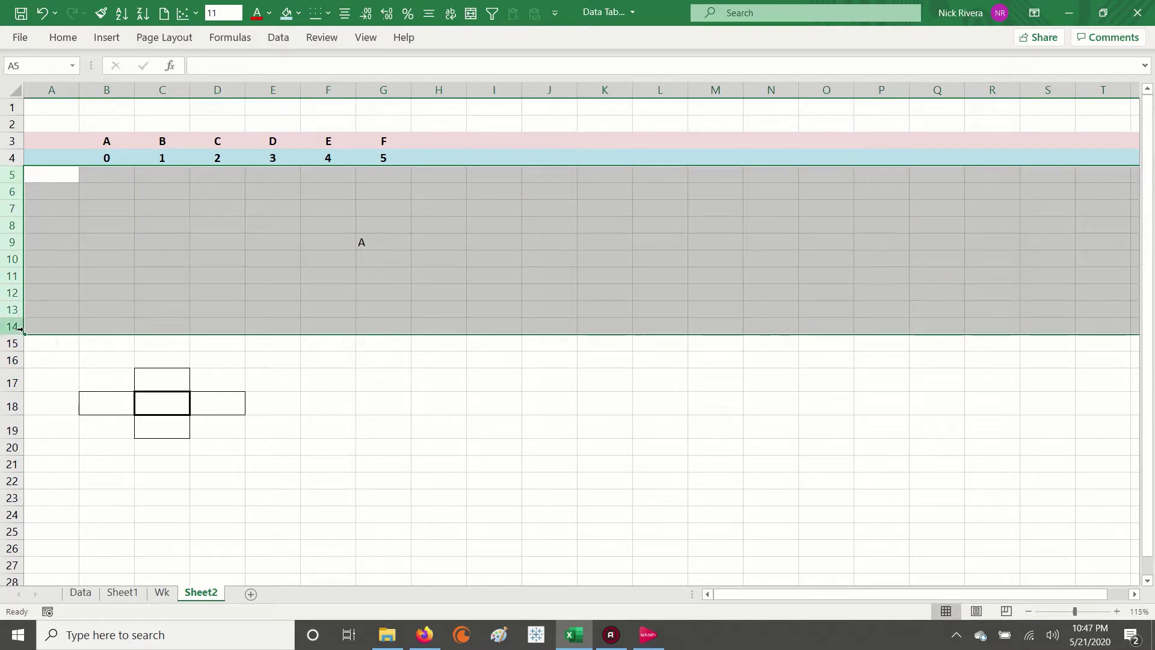
key(alt+0)
key(6)
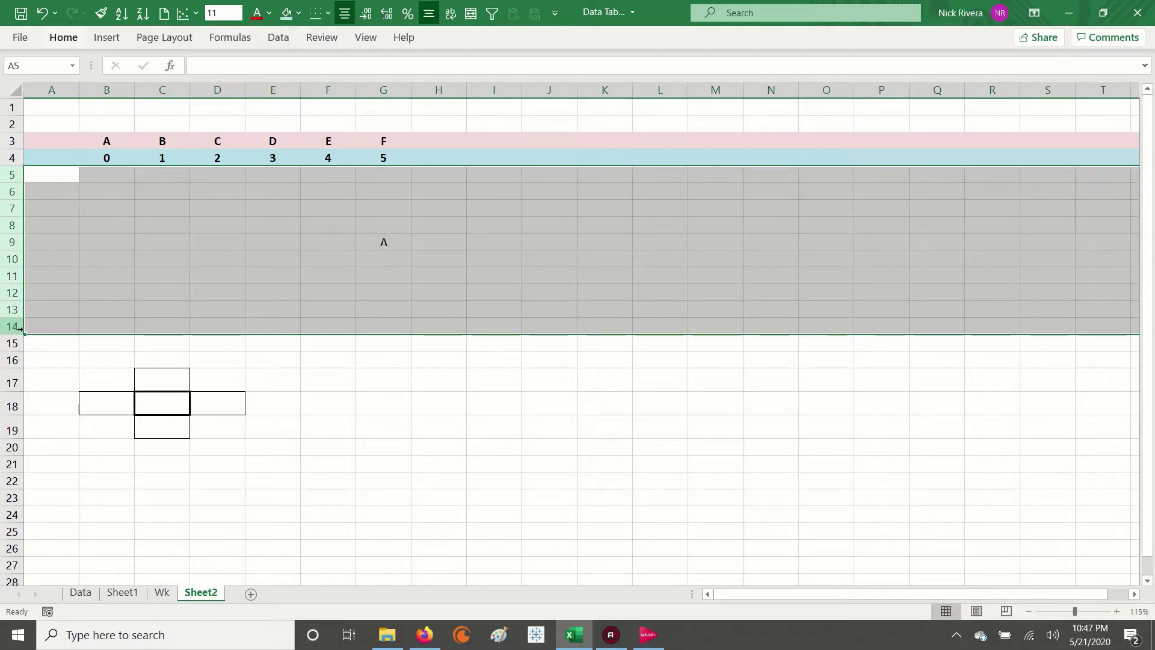
Step: Examine the formula in G9 to see which cell it refers to
click(382, 243)
click(279, 67)
key(Escape)
click(280, 67)
key(Escape)
click(279, 67)
key(Escape)
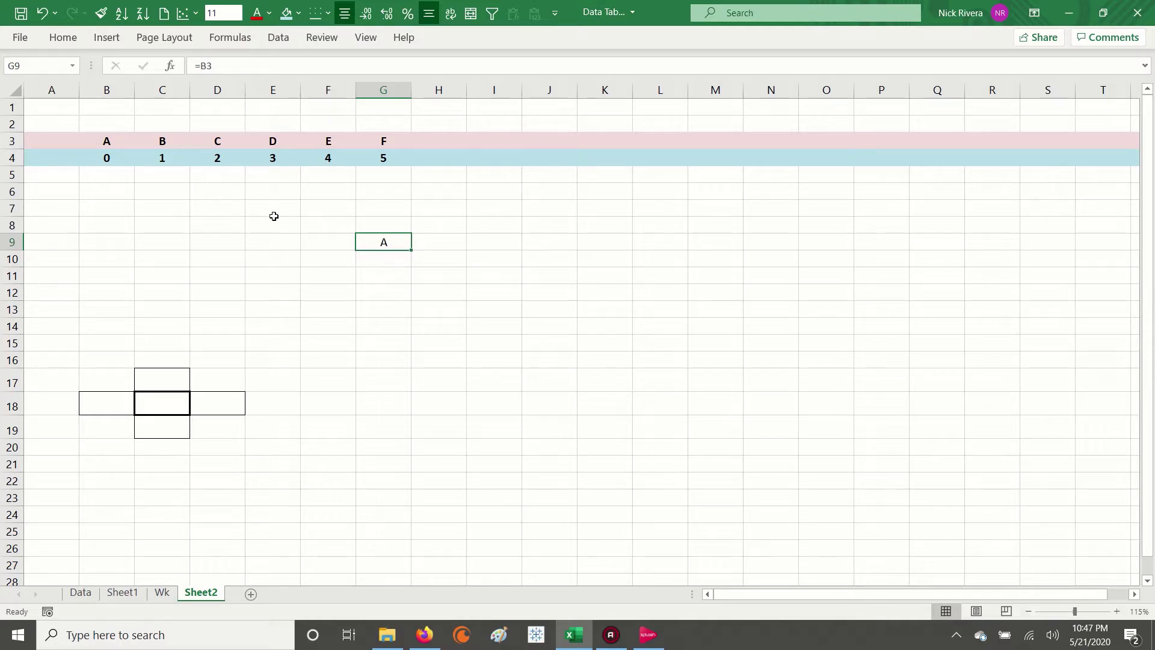
Step: Compare the letters in B3:G3 with the cells from G9 along row 9, and inspect the source reference of G9 again
drag(96, 140, 370, 141)
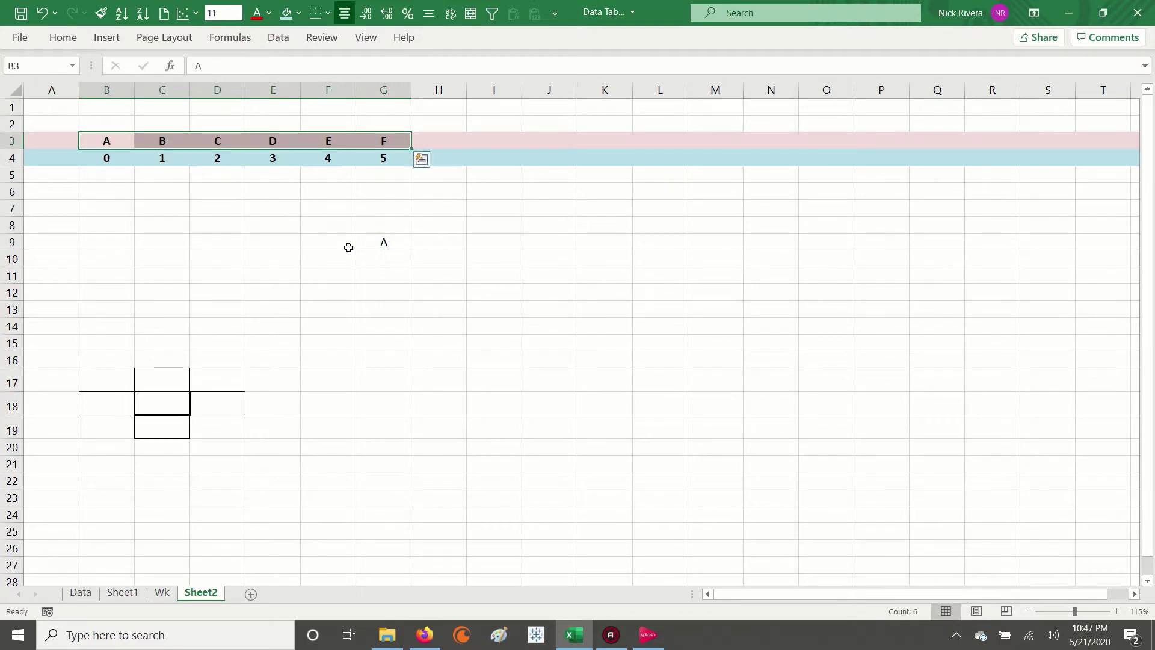
click(381, 242)
drag(119, 145, 377, 143)
drag(103, 139, 407, 144)
drag(386, 243, 705, 248)
click(387, 242)
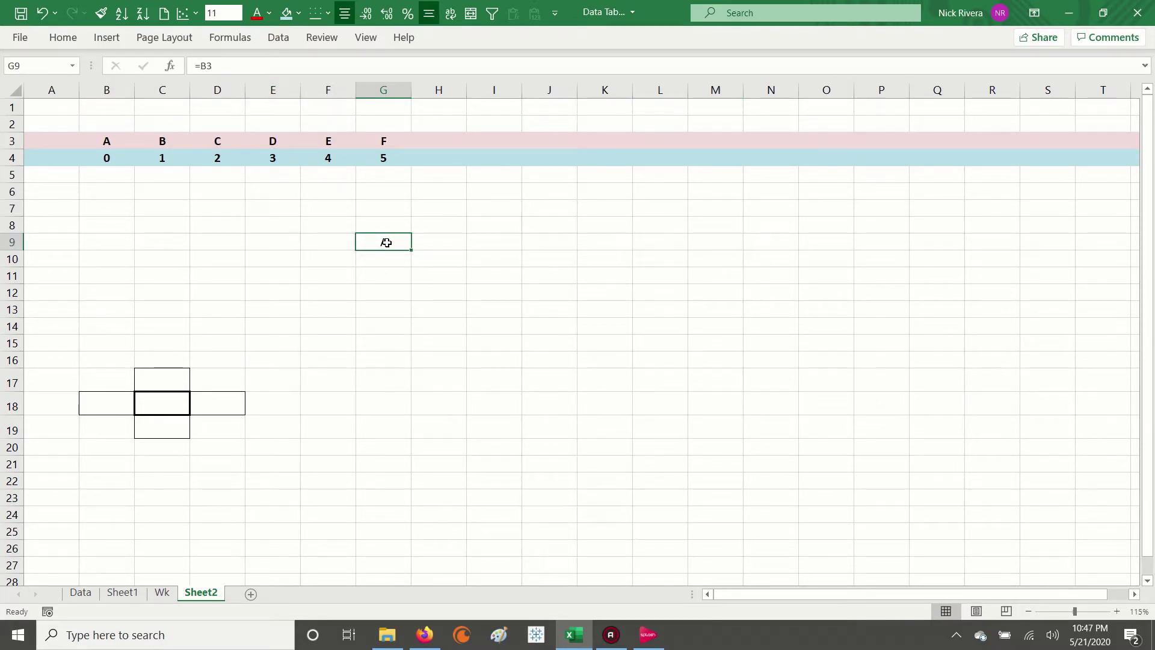
click(234, 67)
key(Escape)
click(242, 68)
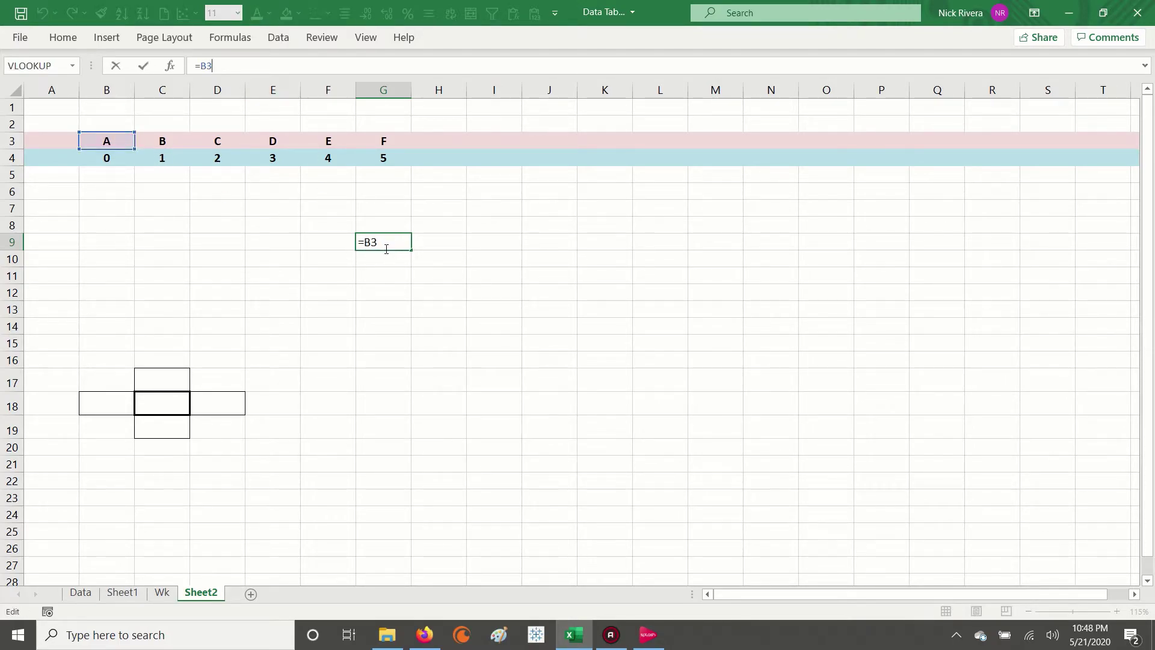
key(Escape)
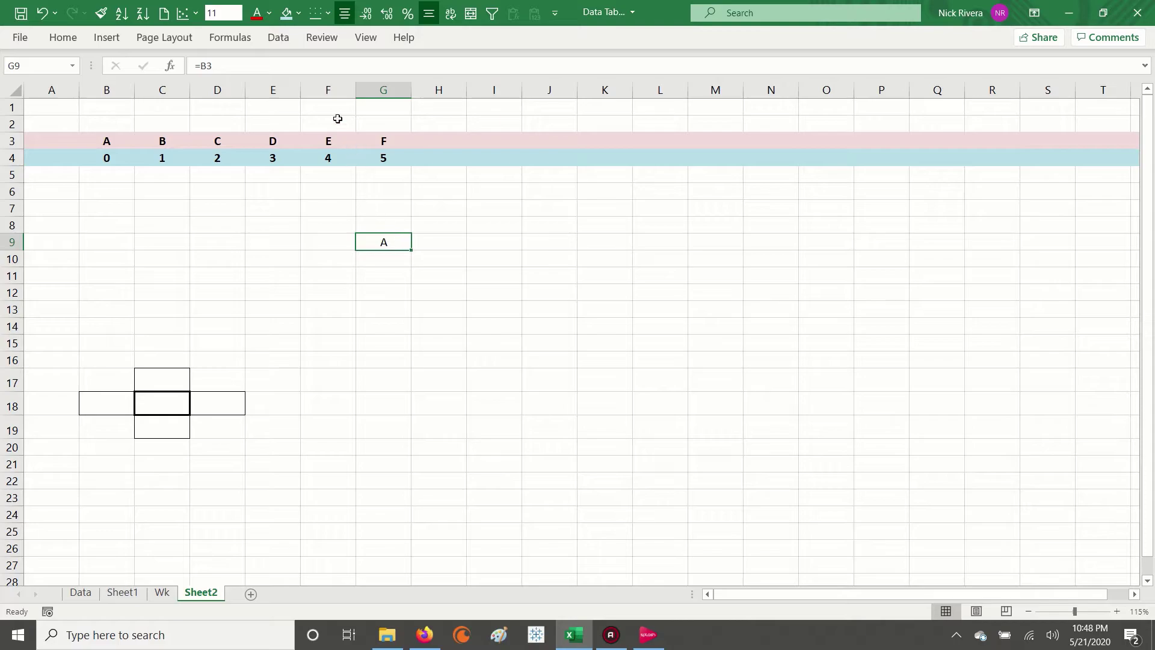
click(275, 70)
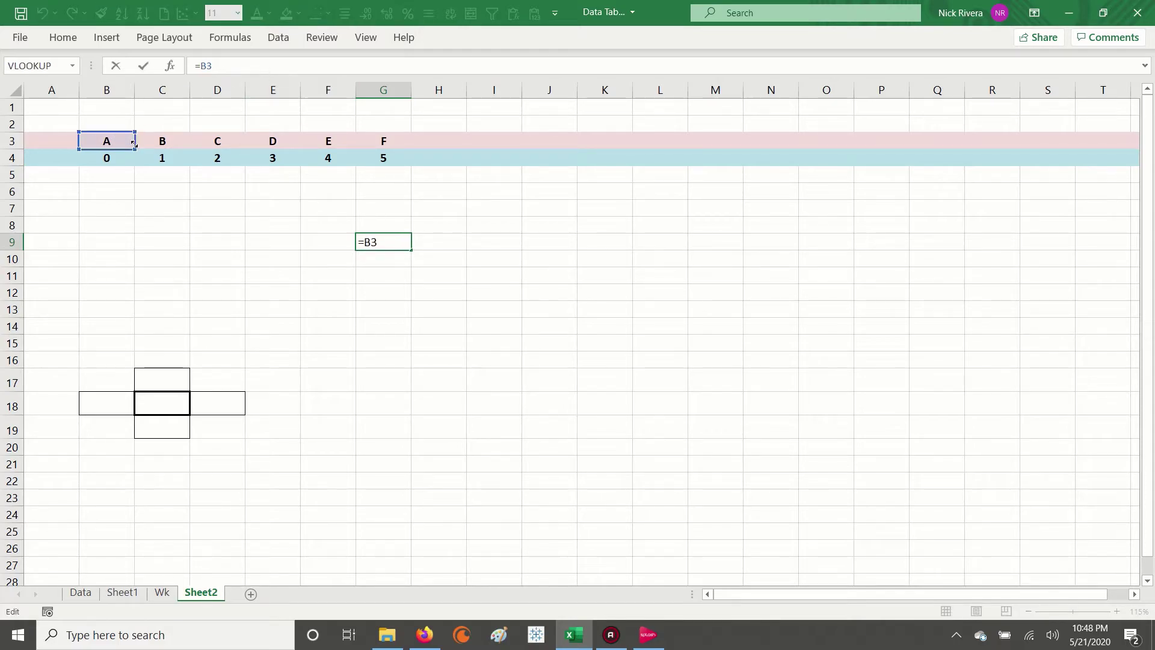
key(Escape)
Step: Reference the next row 3 letters with the formulas =C3 in H9, =D3 in I9 and E3 in J9
key(Right)
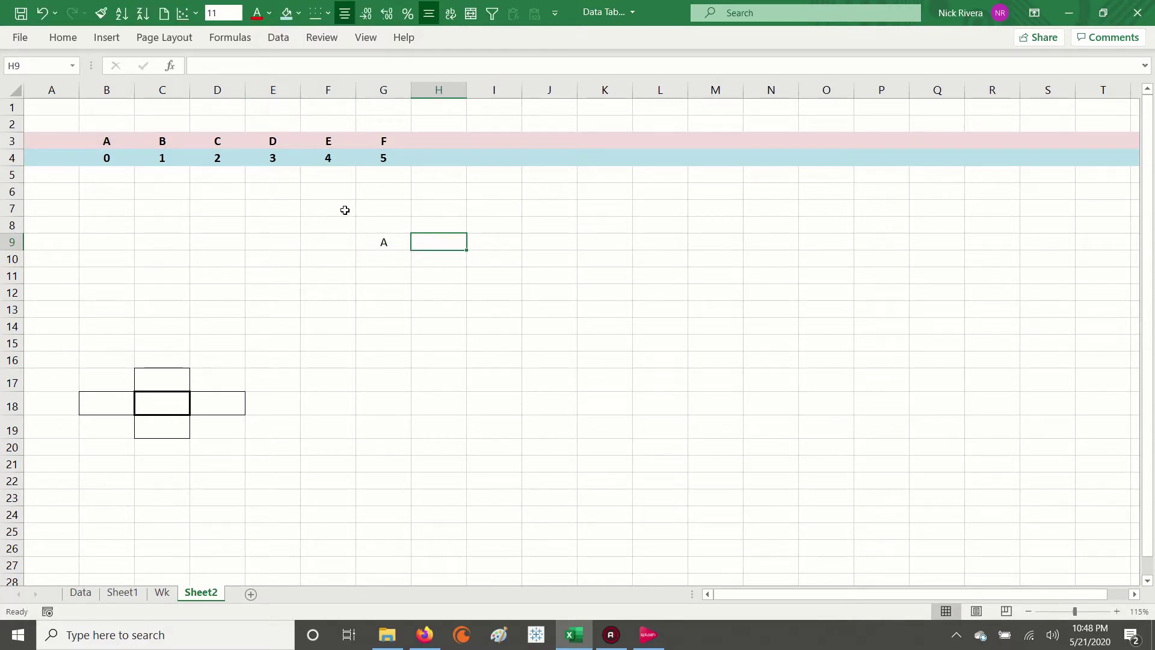
text(=)
click(147, 136)
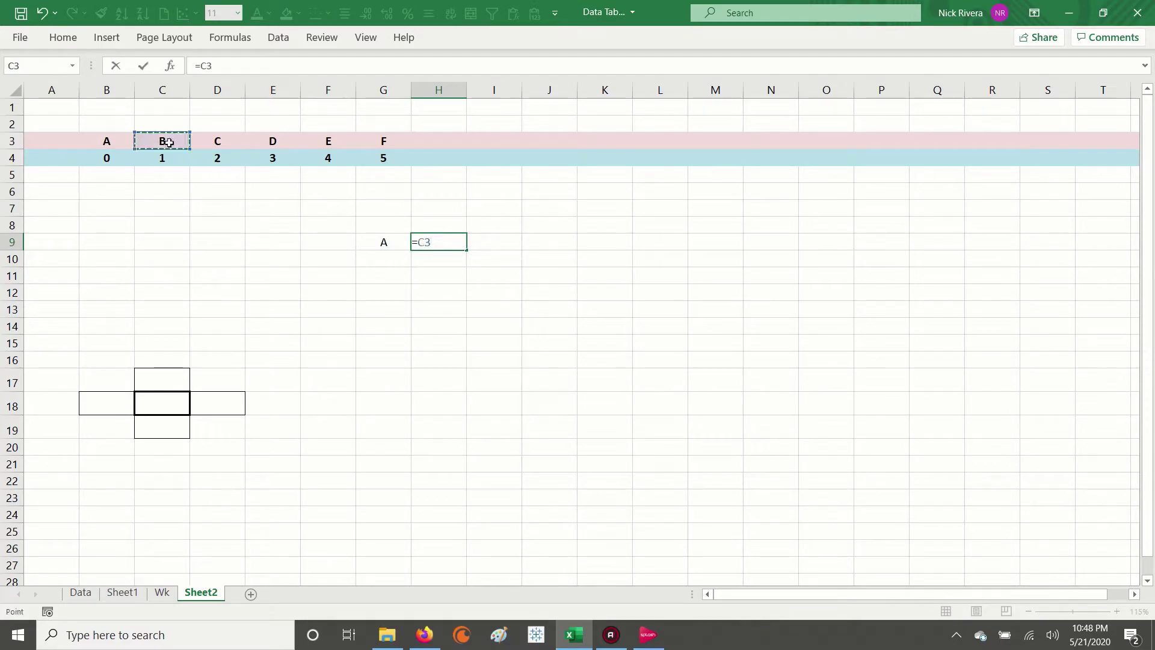
key(Tab)
text(=)
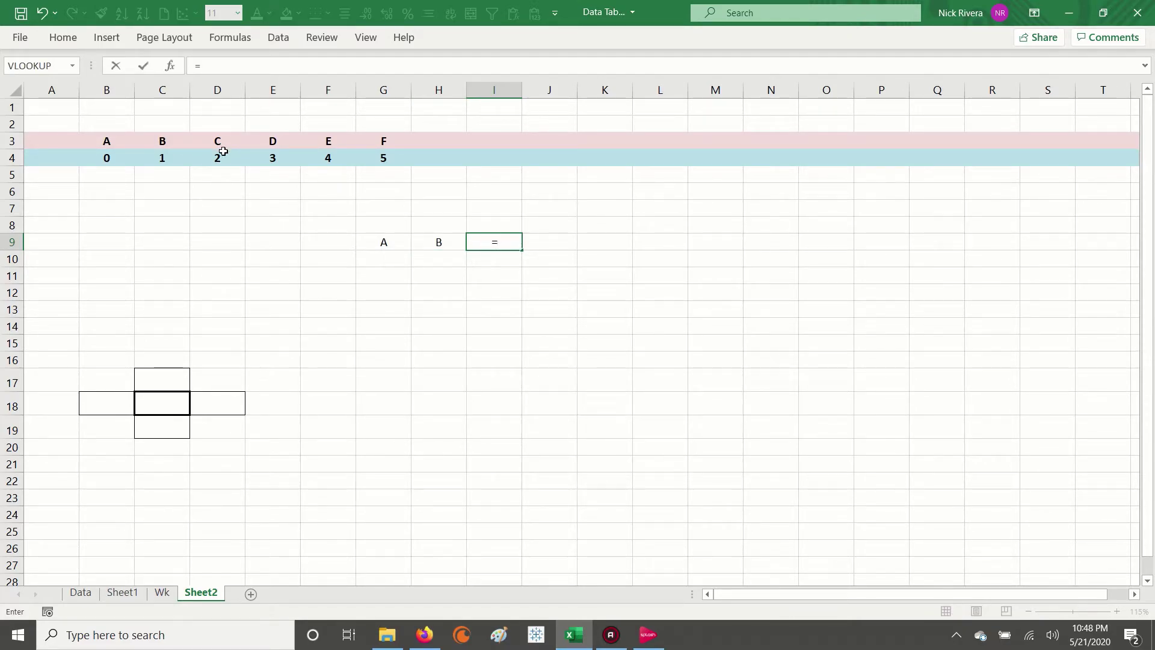
click(223, 144)
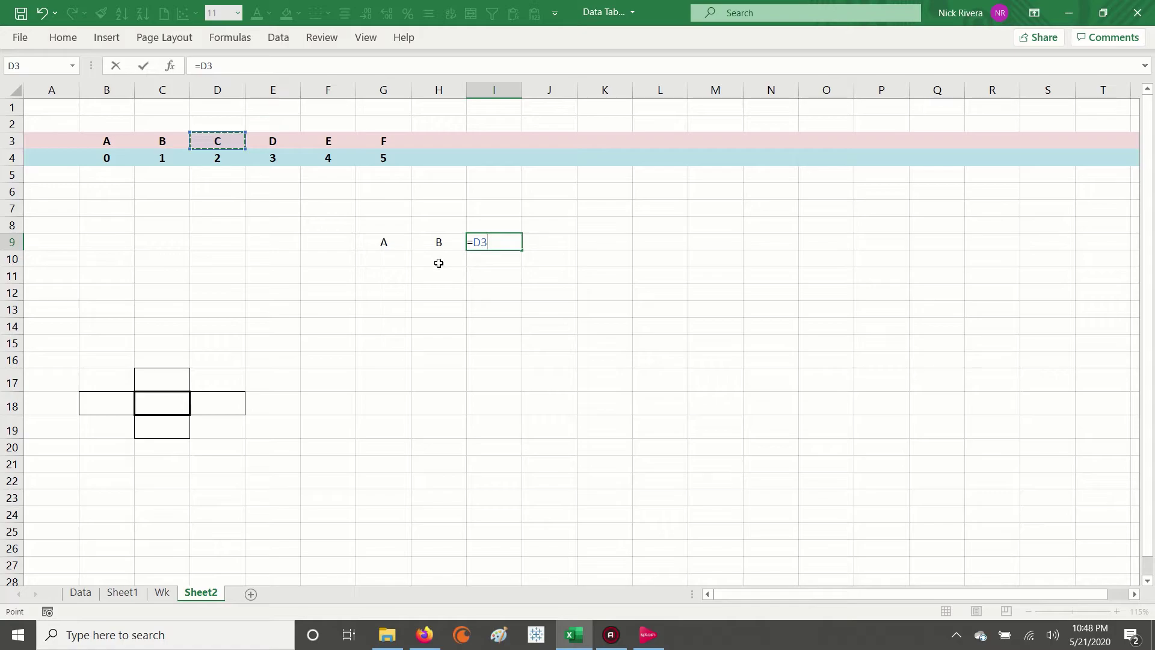
key(Tab)
text(=)
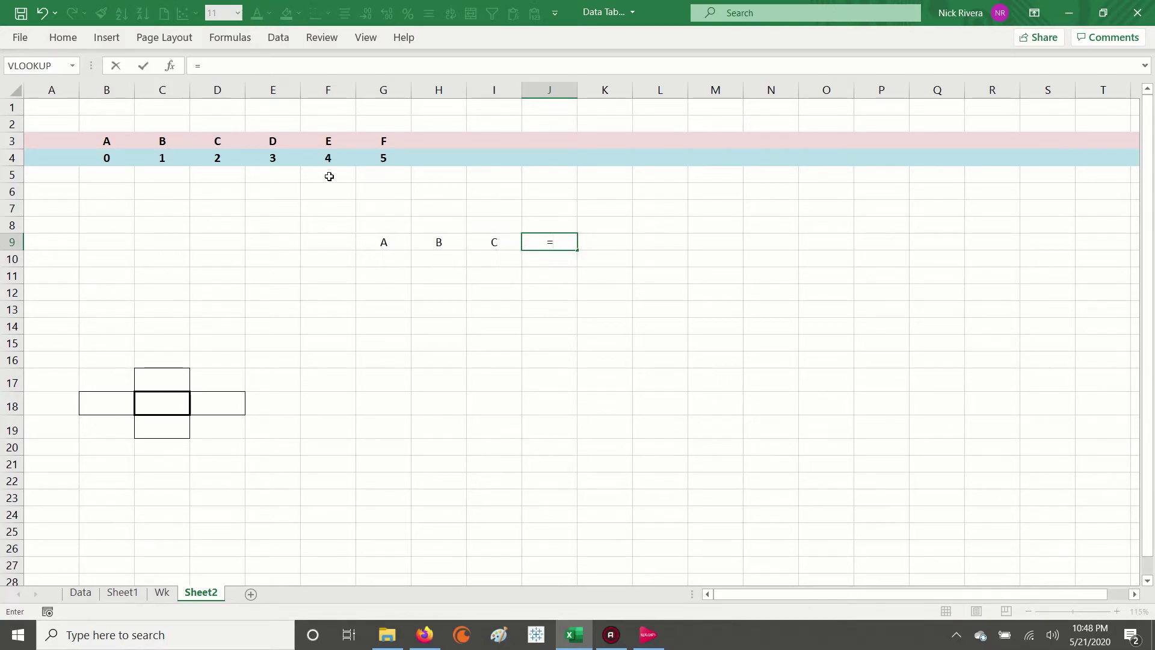
click(273, 141)
key(Tab)
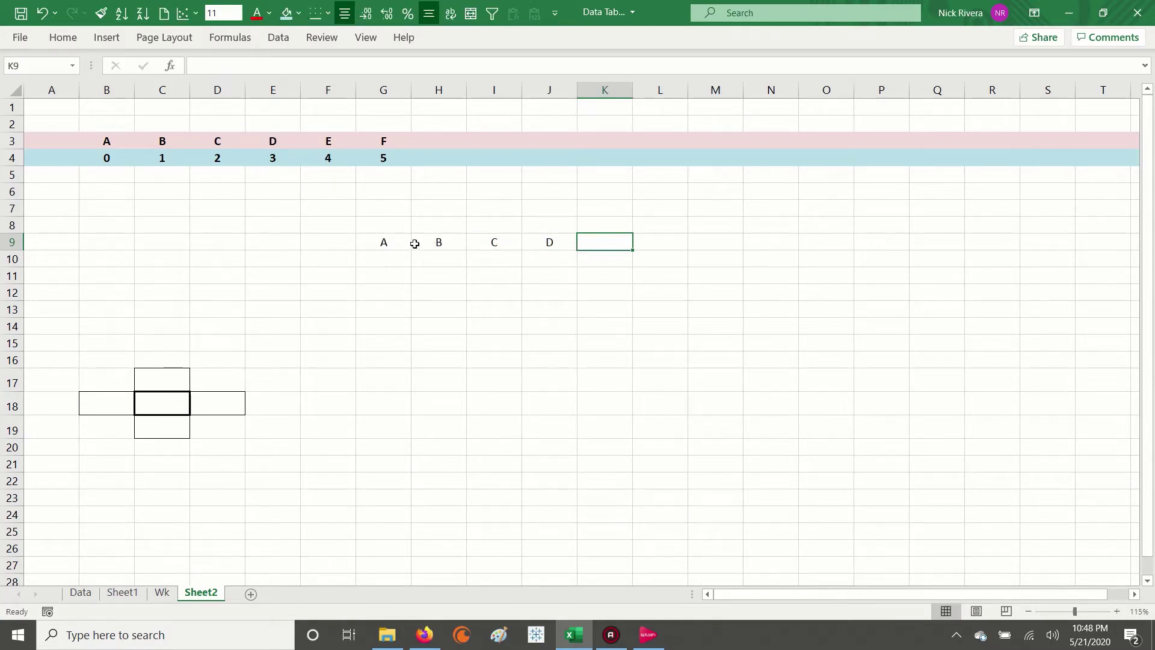
Step: Complete the letter references in row 9 with =F3 in K9 and =G3 in L9
drag(392, 243, 547, 240)
drag(408, 236, 552, 242)
click(553, 243)
click(600, 243)
text(=)
click(349, 148)
key(Return)
text(=)
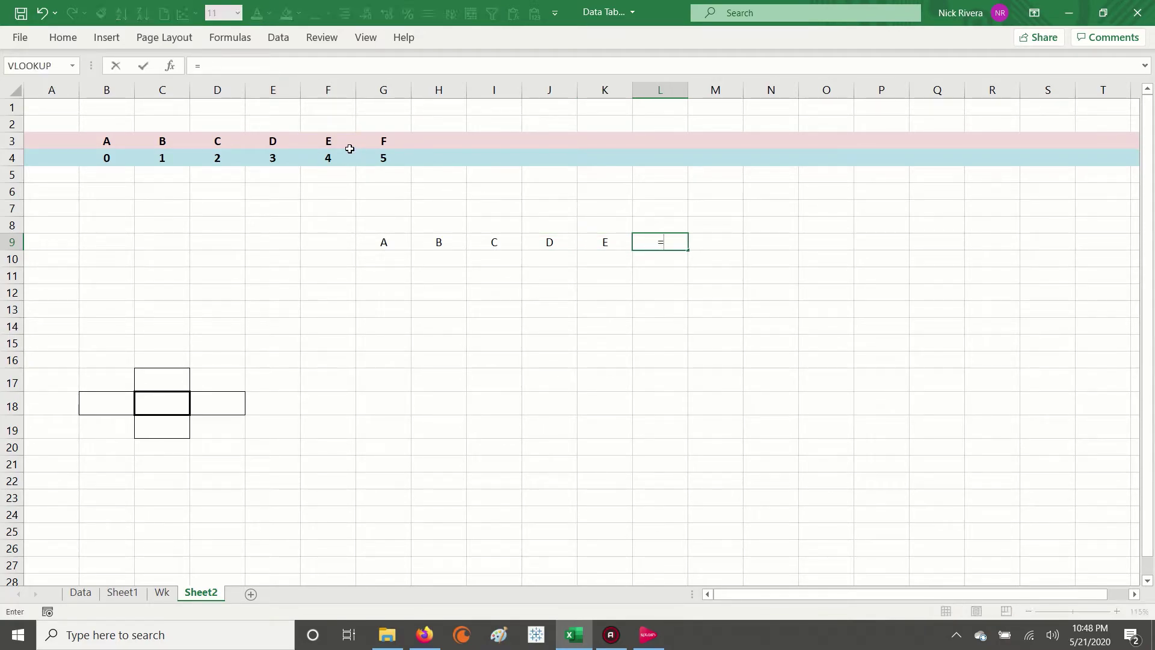
click(375, 138)
key(shift+Tab)
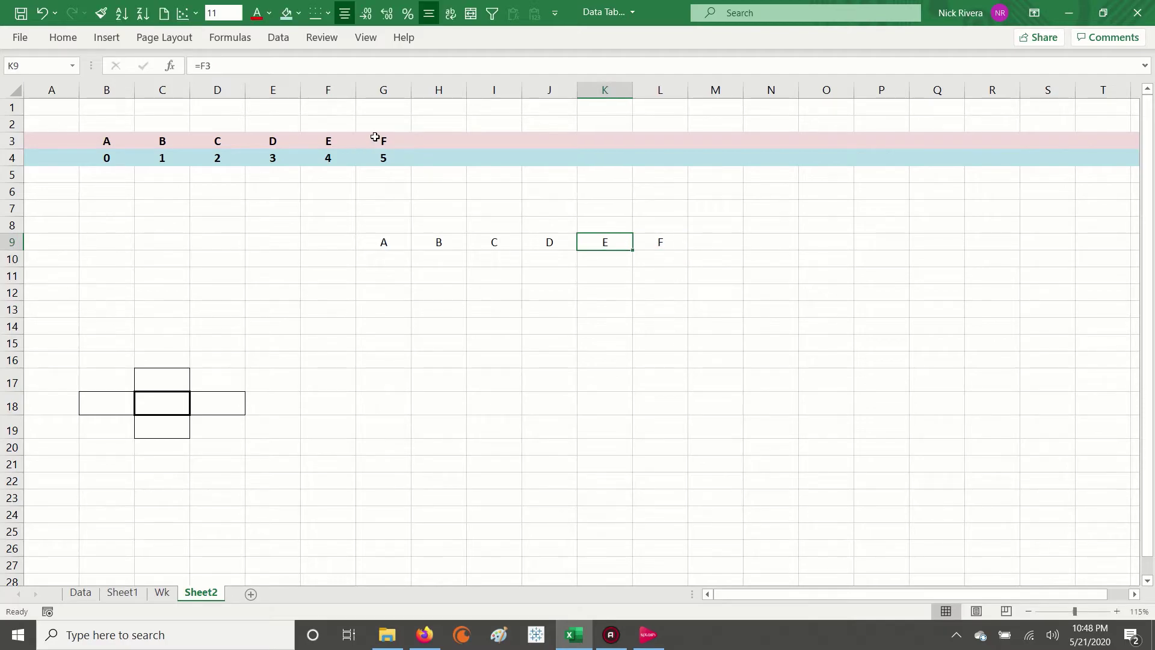
Step: Clear the formulas from H9:L9, keeping the one in G9, and return to G9
key(Tab)
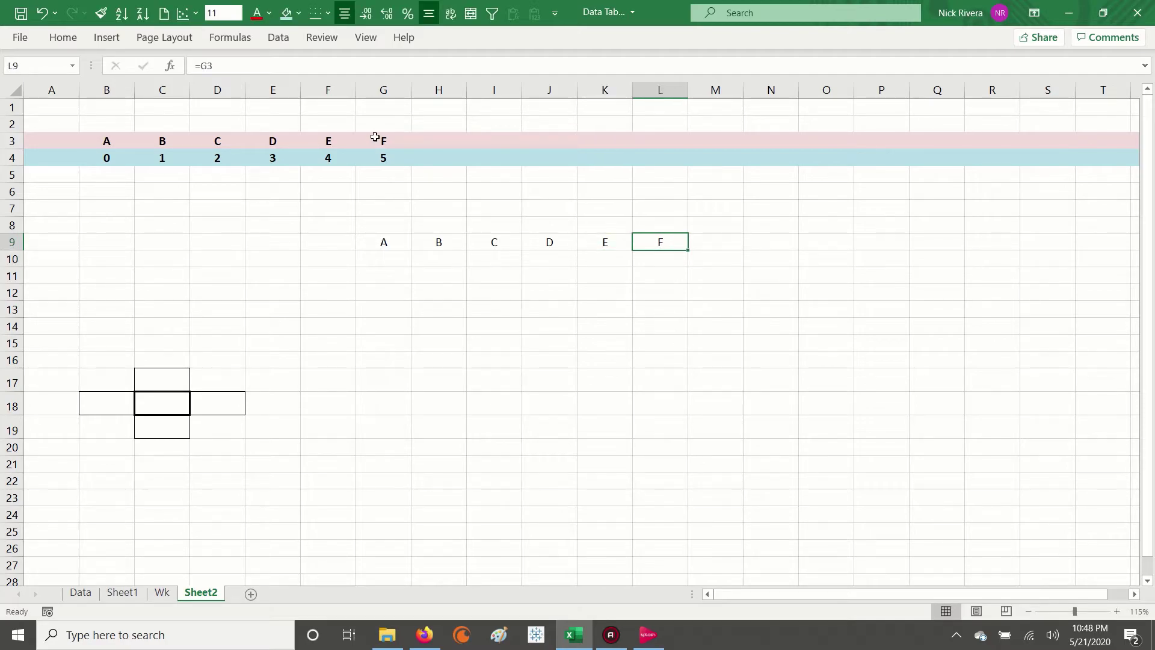
key(ctrl+shift+Left)
key(shift+Right)
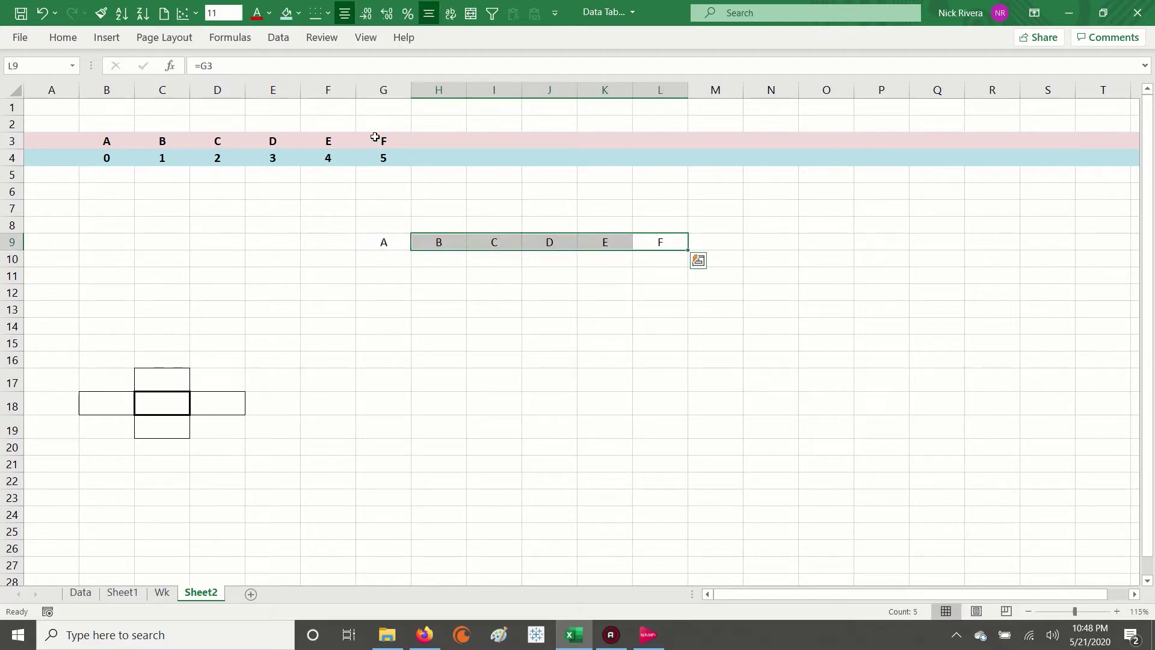
key(Delete)
key(Left)
key(Left)
key(ctrl+Left)
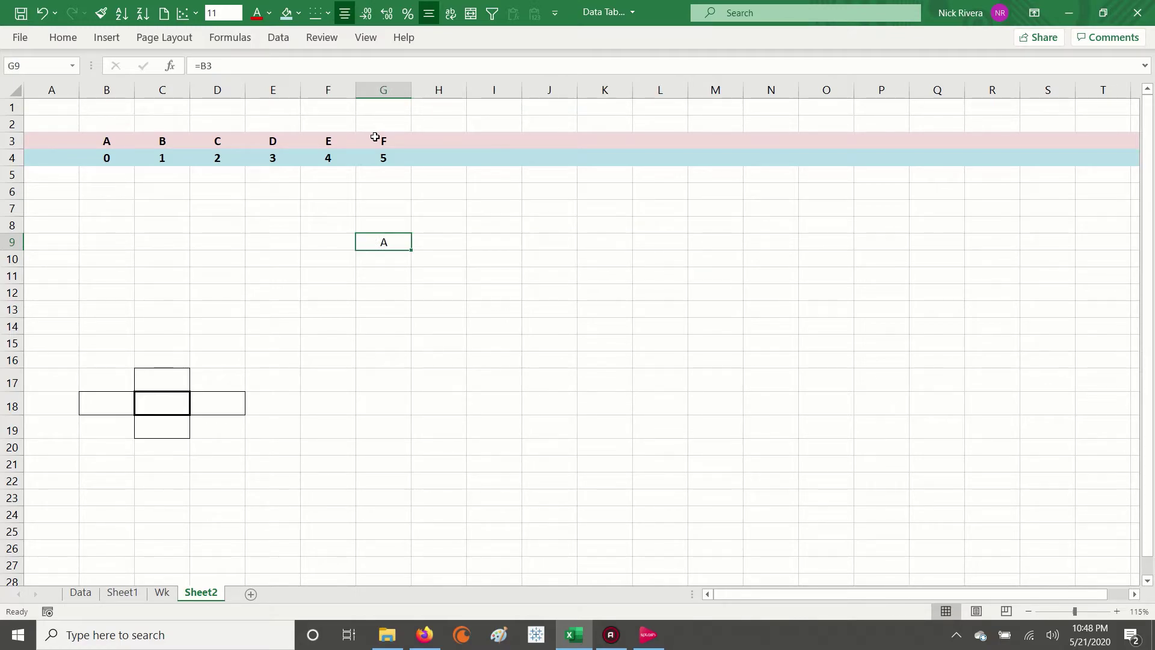
Step: Enter the letters B, C, D, E and F as plain text in cells H9 to L9
key(Right)
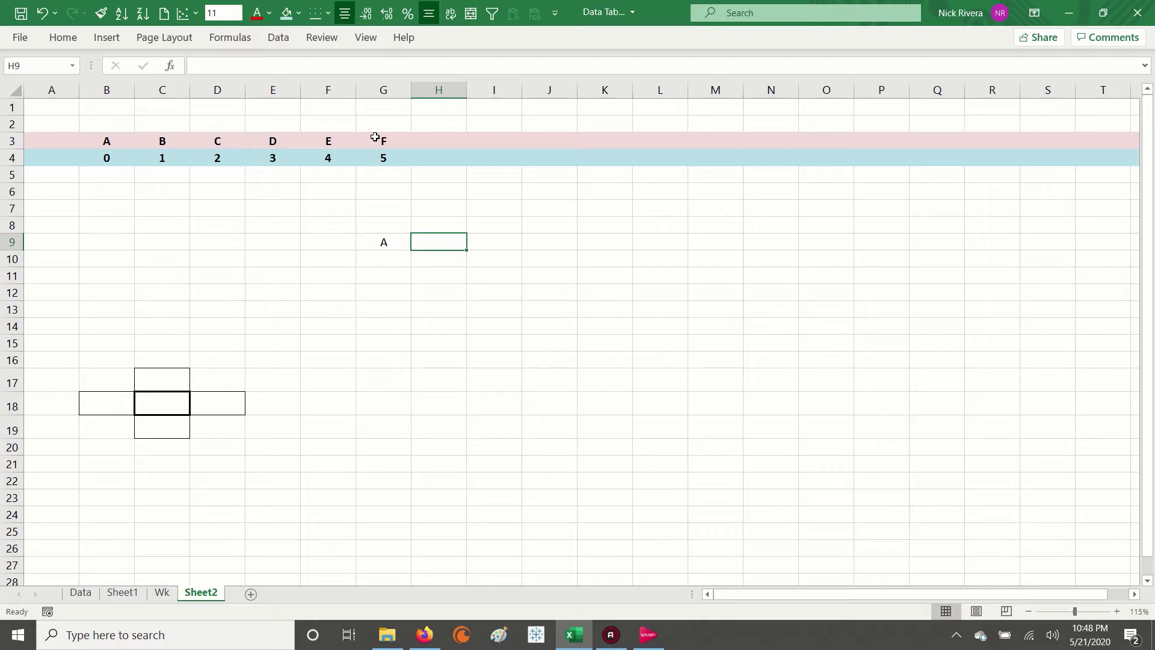
text(B)
key(Right)
text(C)
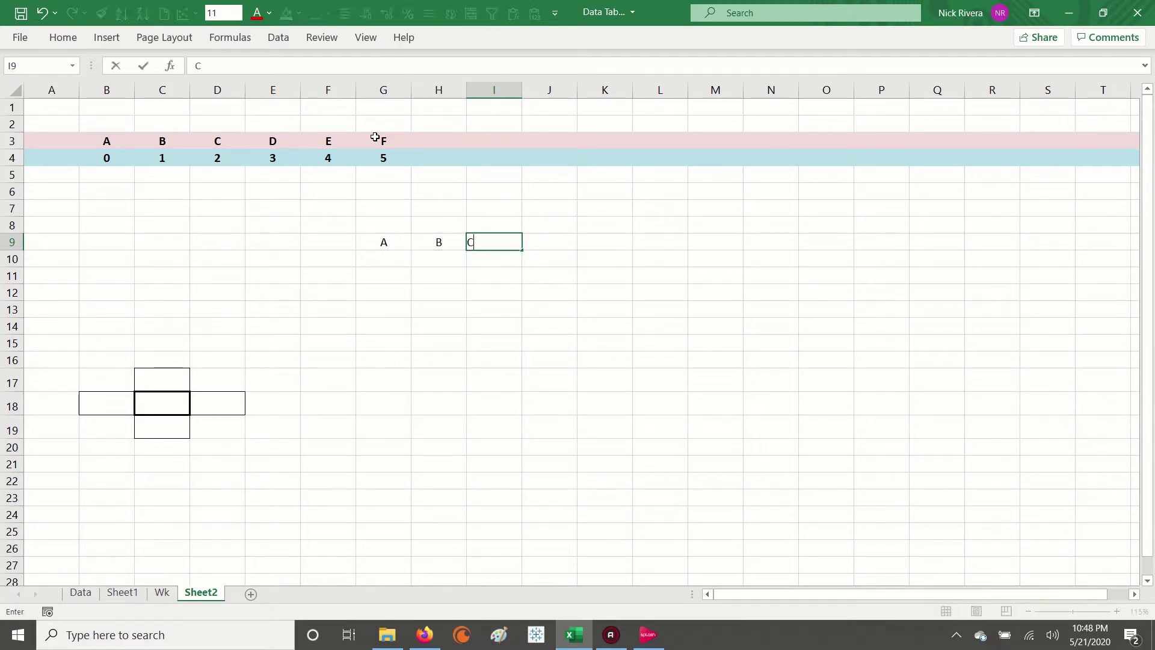
key(Right)
text(D)
key(Right)
text(E)
key(Right)
text(F)
key(Right)
Step: Highlight the manually entered letters in H9:L9 and the source letters in B3:G3 for comparison
key(Left)
key(ctrl+shift+Left)
key(shift+Right)
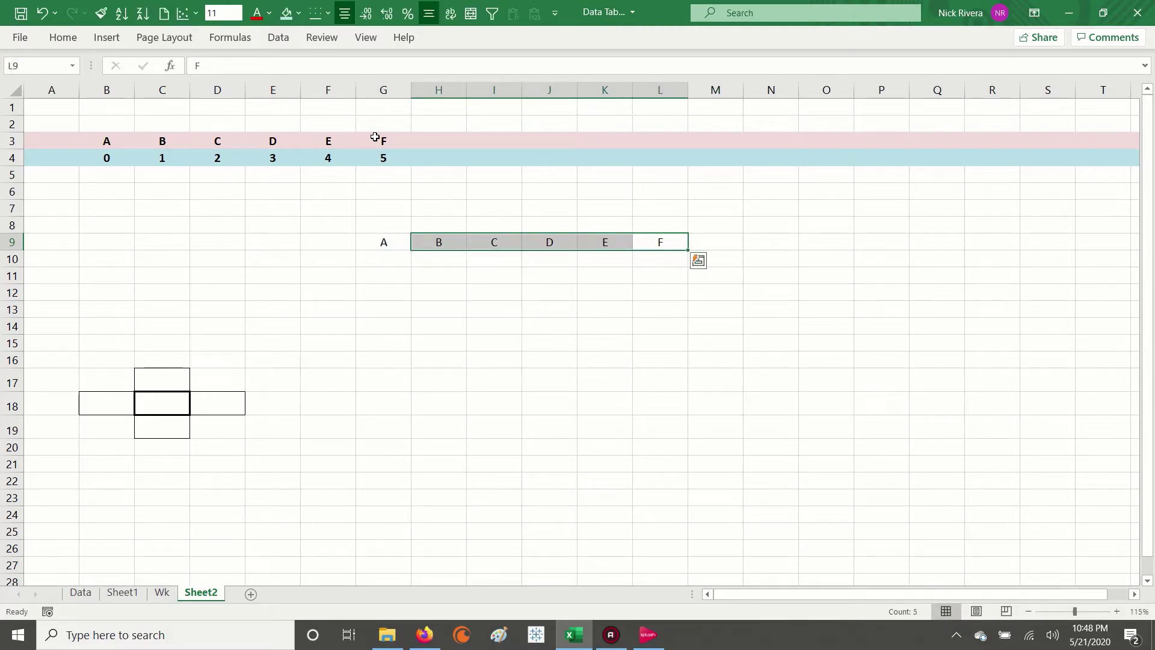
key(shift+Right)
key(shift+Right)
key(shift+Right)
key(shift+Right)
key(ctrl+shift+Left)
key(shift+Right)
mouse_move(107, 142)
mouse_down()
mouse_move(1131, 147)
mouse_move(135, 147)
mouse_move(2, 128)
mouse_move(57, 129)
mouse_move(18, 138)
mouse_move(151, 136)
mouse_move(125, 143)
mouse_up()
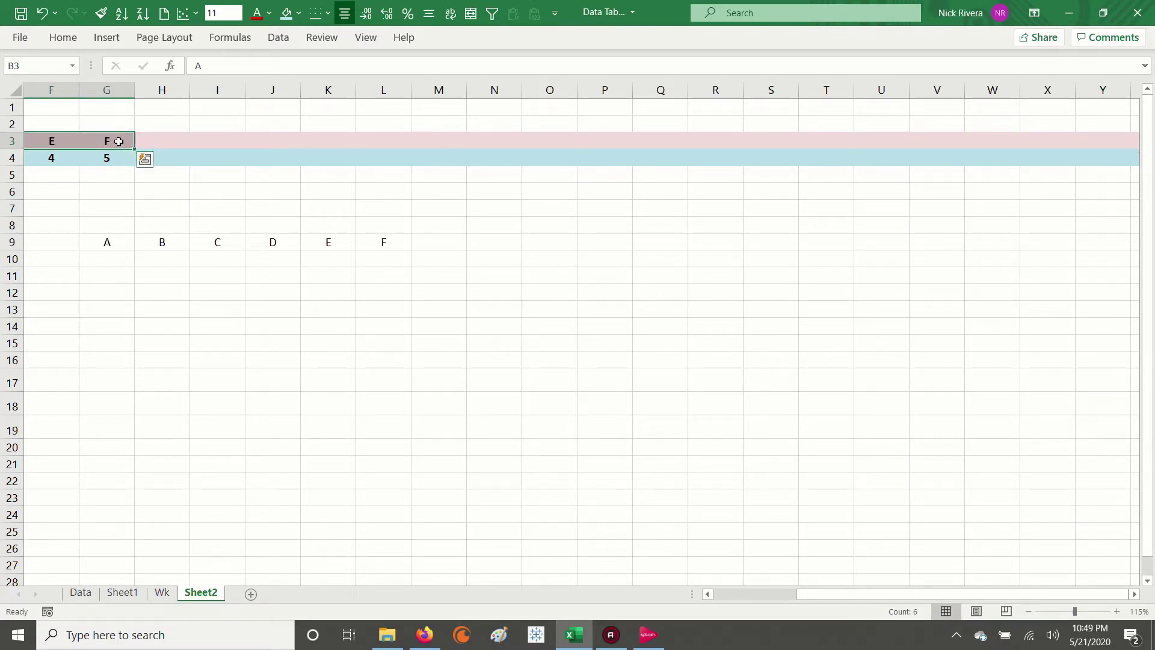
click(116, 139)
key(Right)
text(=)
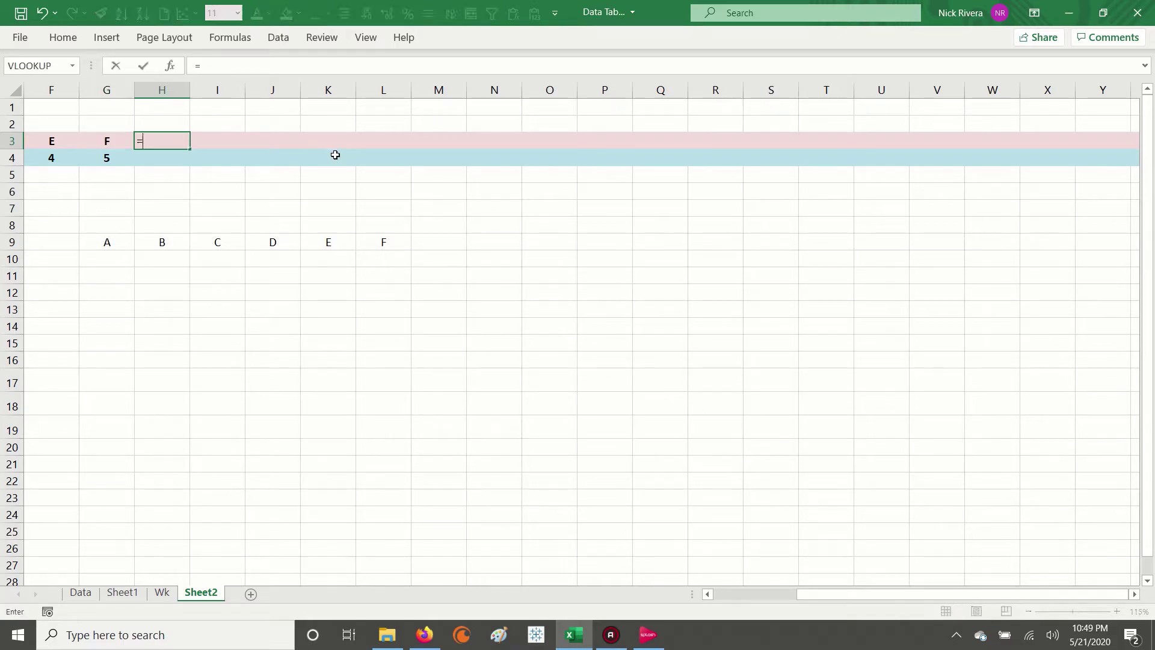
key(Escape)
Step: Highlight the letters A to E in cells B3:F3
key(Left)
key(Left)
key(Left)
key(Left)
key(Left)
key(Left)
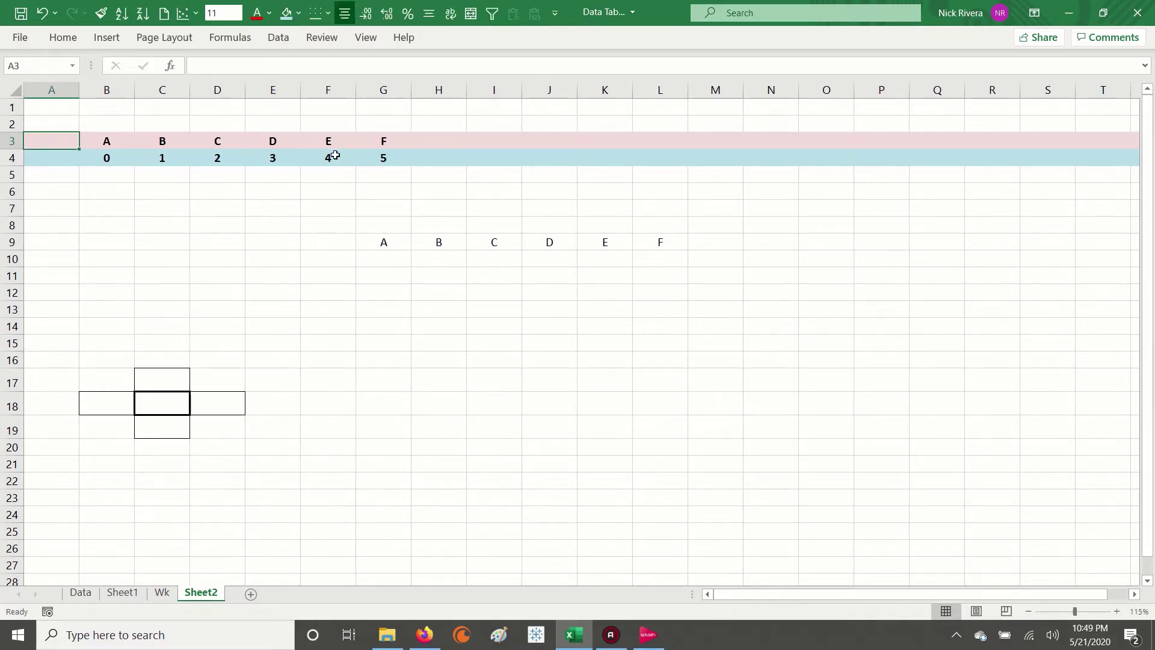
key(shift+Right)
key(shift+Right)
key(shift+Right)
key(shift+Right)
key(shift+Right)
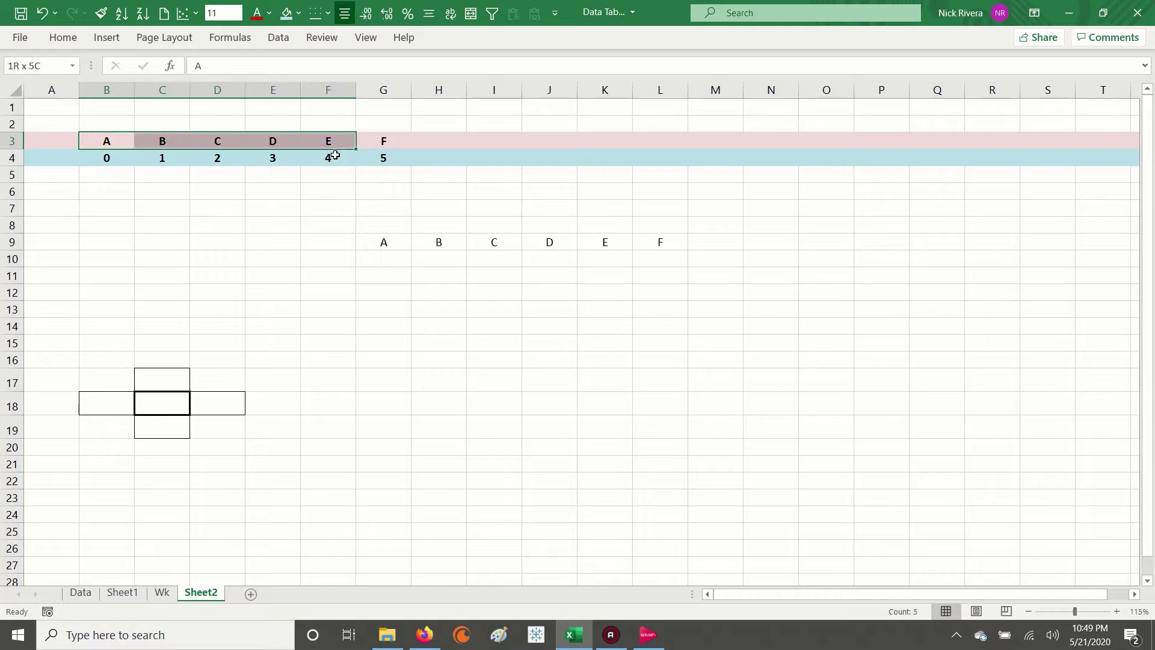
Step: Extend the letter row by entering g in cell H3
click(440, 141)
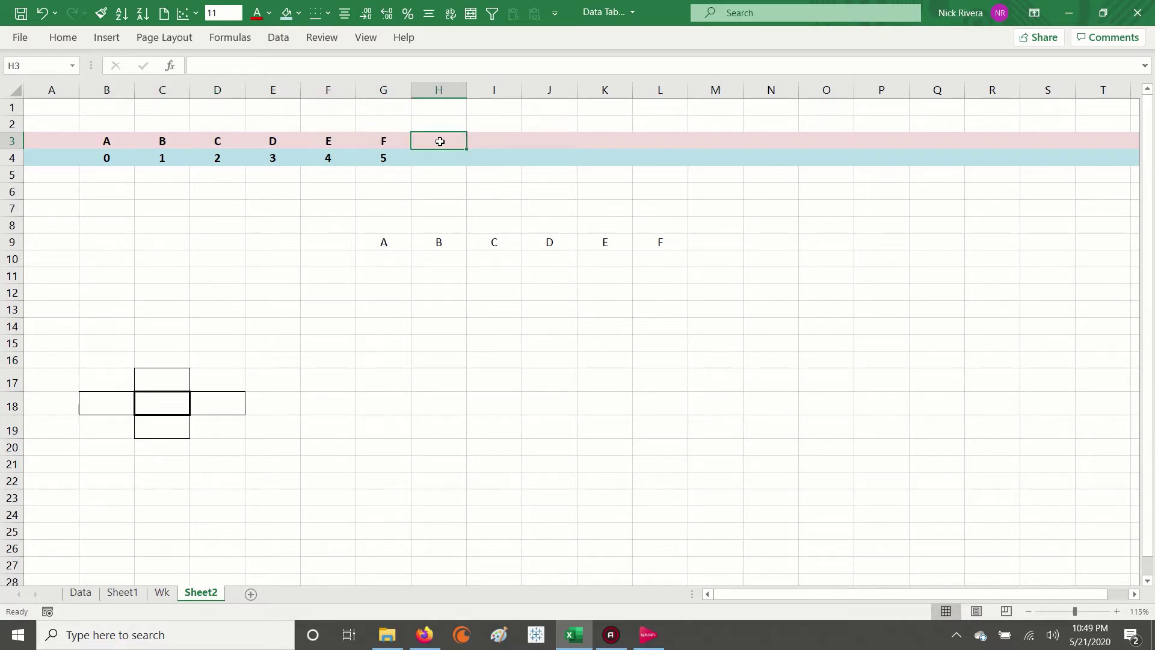
text(g)
key(Tab)
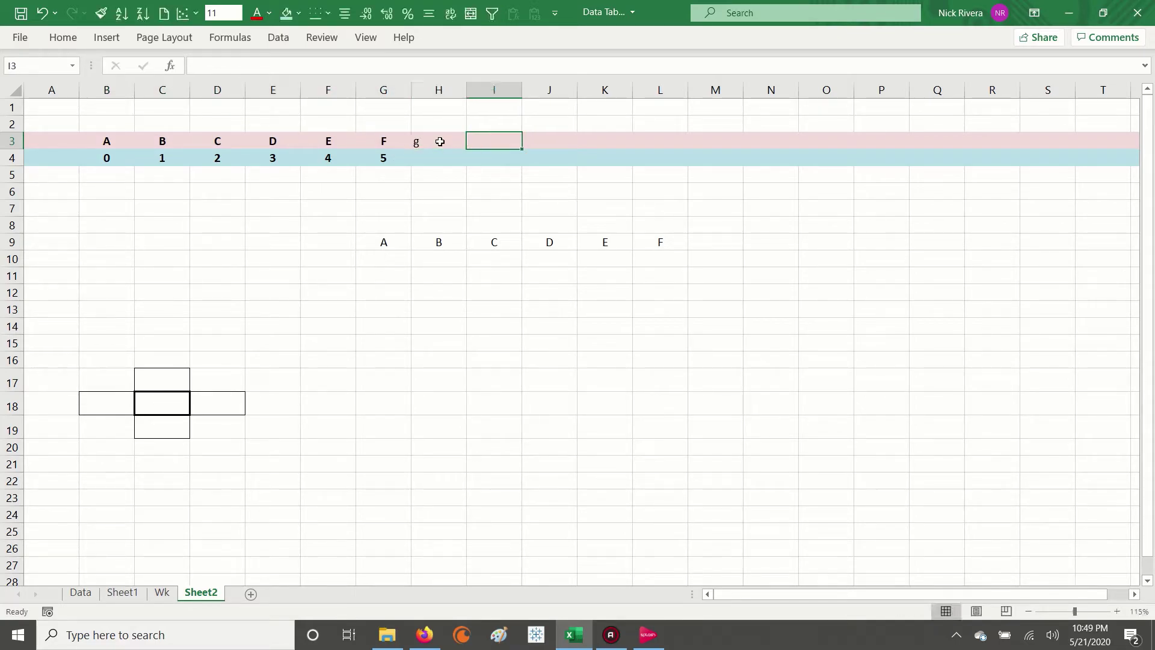
Step: Replace the lowercase letter in cell H3 with a capital G
key(BackSpace)
key(Left)
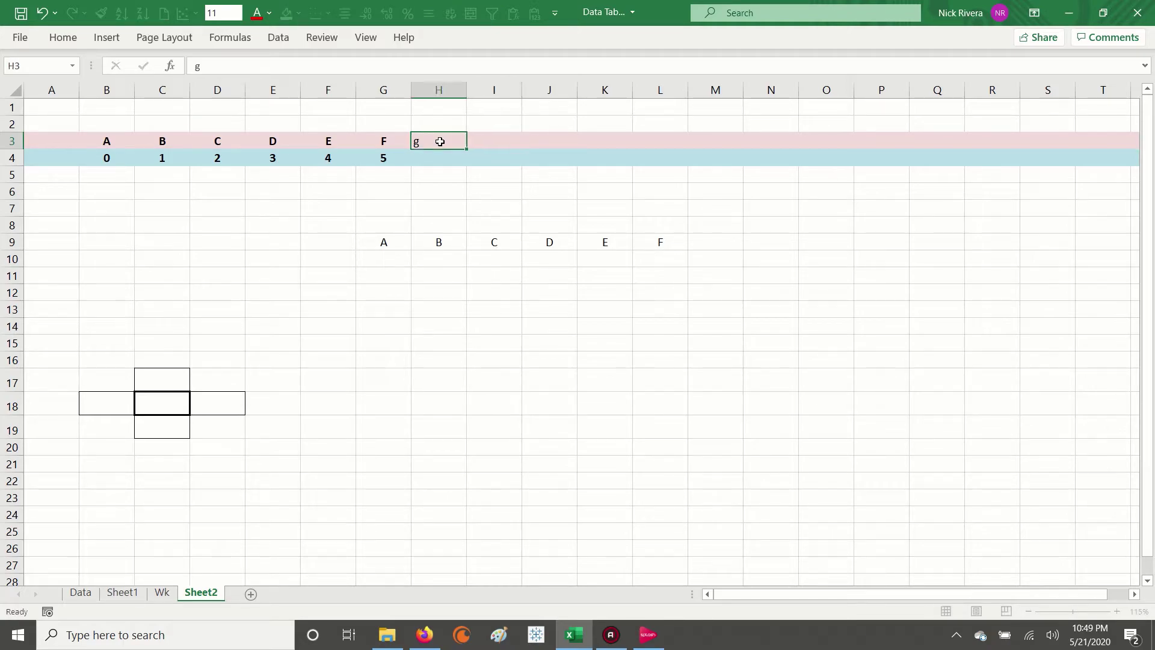
text(G)
key(Tab)
Step: Continue the letter row by entering H, I, J, K, L and M in cells I3 to N3
text(H)
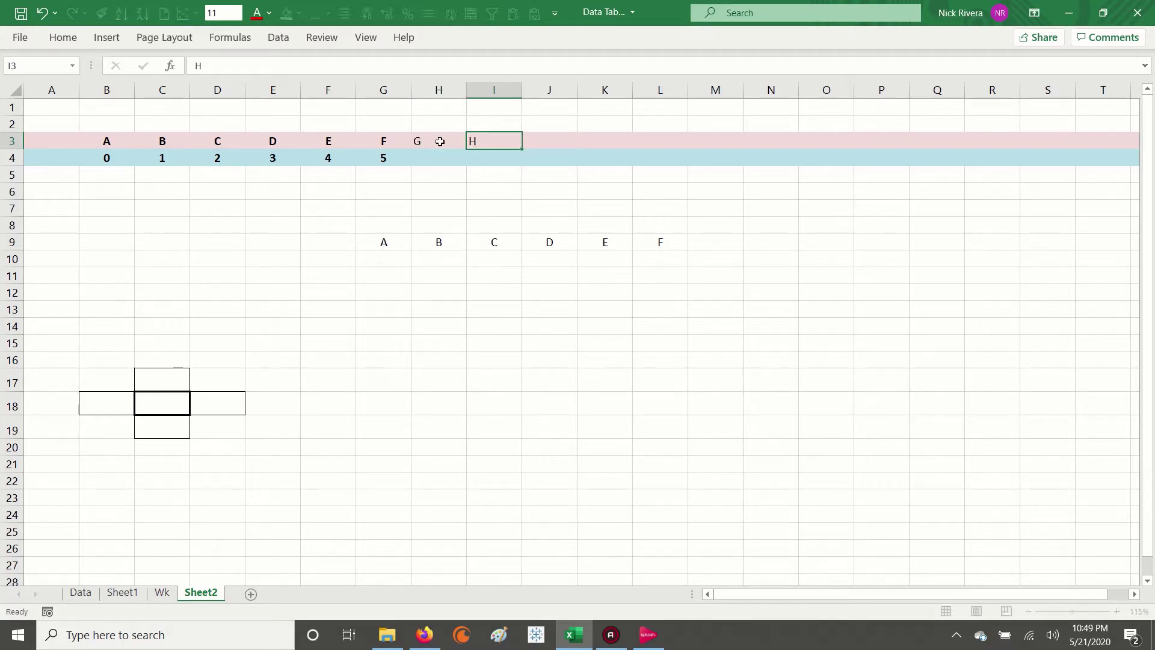
key(Tab)
text(I)
key(Tab)
text(J)
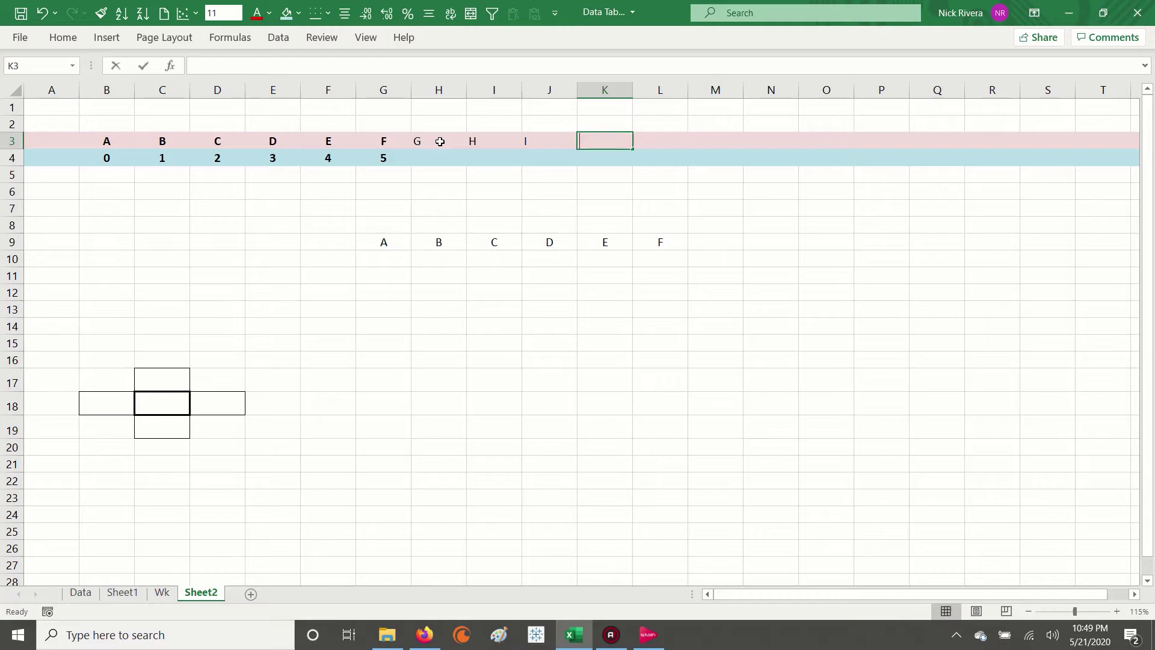
key(Tab)
text(K)
key(Tab)
text(L)
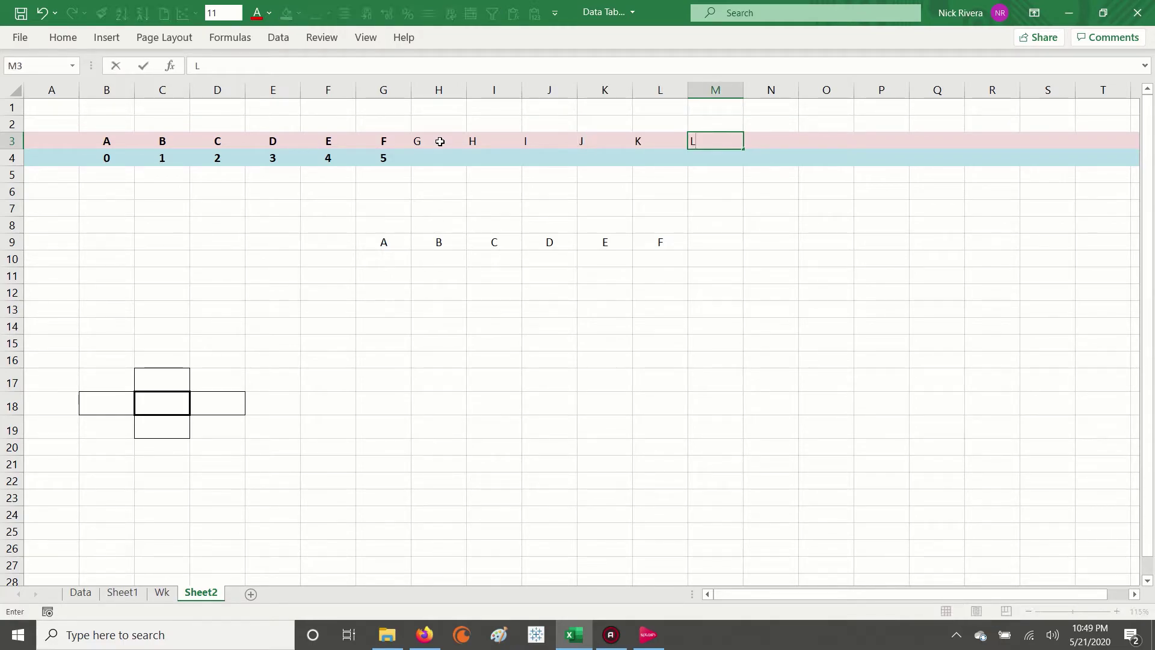
key(Tab)
text(M)
key(Tab)
key(Left)
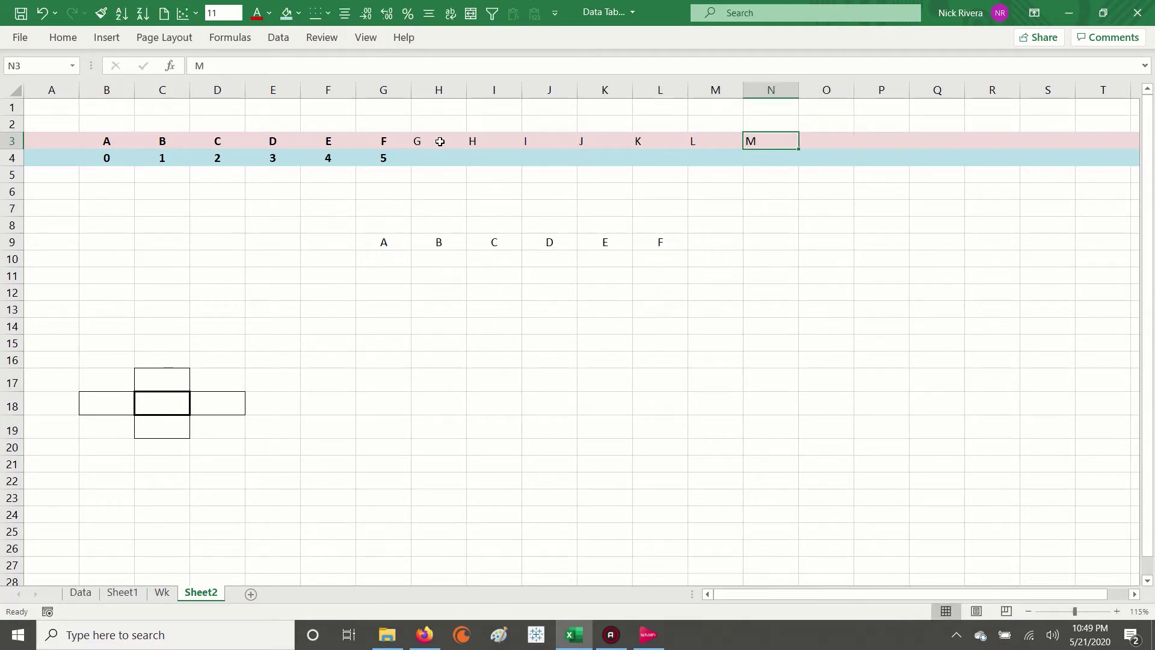
Step: Centre-align the cells H3:R4 in the two coloured rows
key(ctrl+Left)
key(Right)
key(Right)
key(Right)
key(Right)
key(Right)
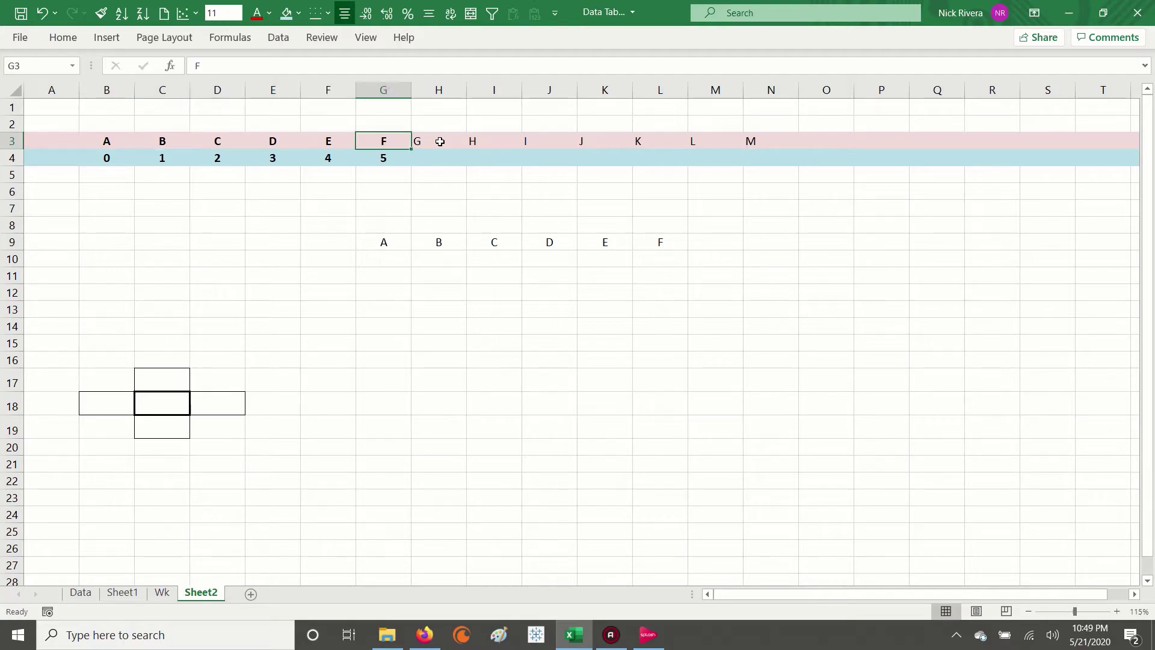
key(Right)
key(ctrl+shift+Right)
key(shift+Down)
key(shift+Right)
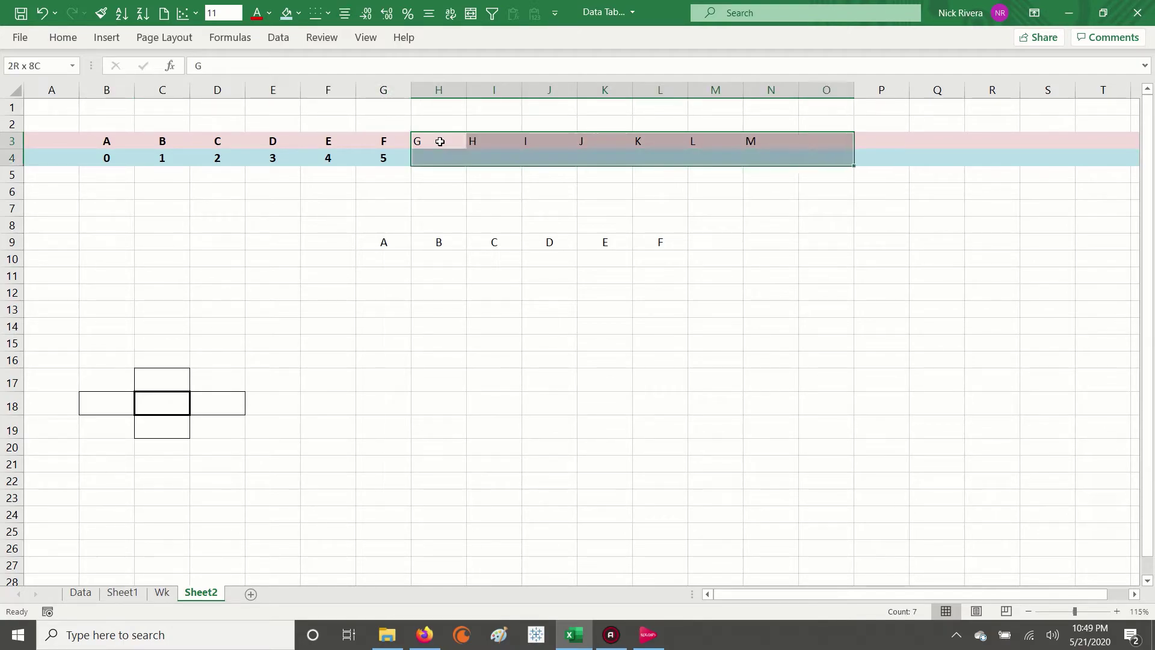
key(shift+Right)
key(shift+Right)
key(alt+0)
key(6)
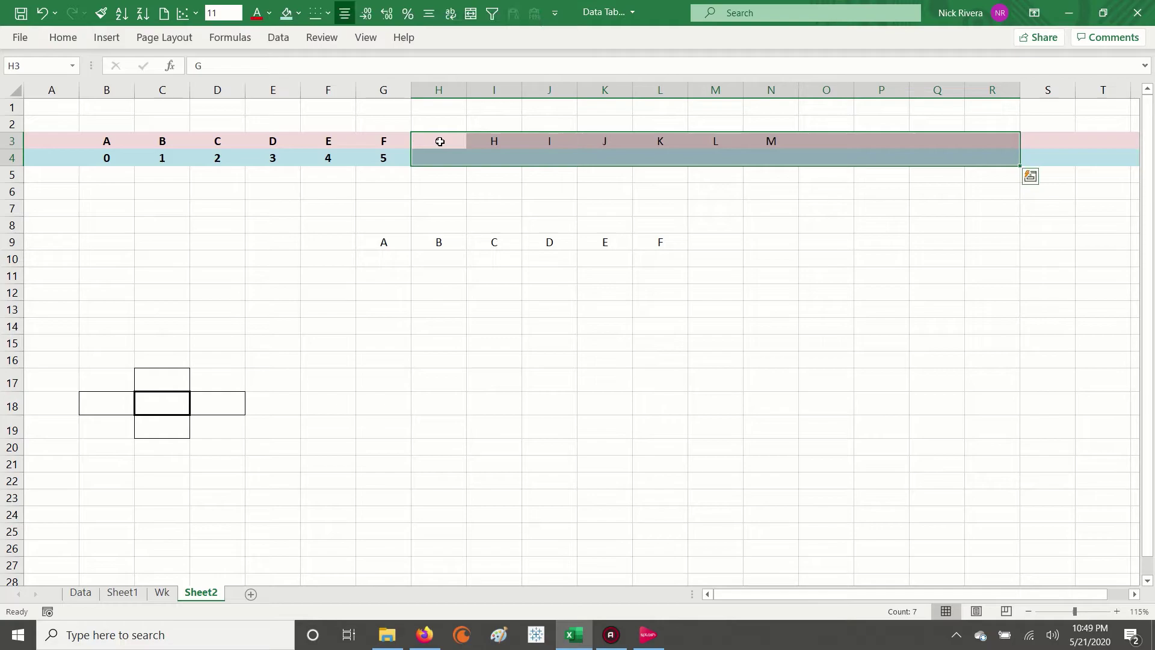
Step: Replace the typed letters in H9 and I9 with formulas referencing C3 and D3
click(439, 141)
key(Down)
key(Down)
key(Down)
key(Down)
key(Down)
key(Down)
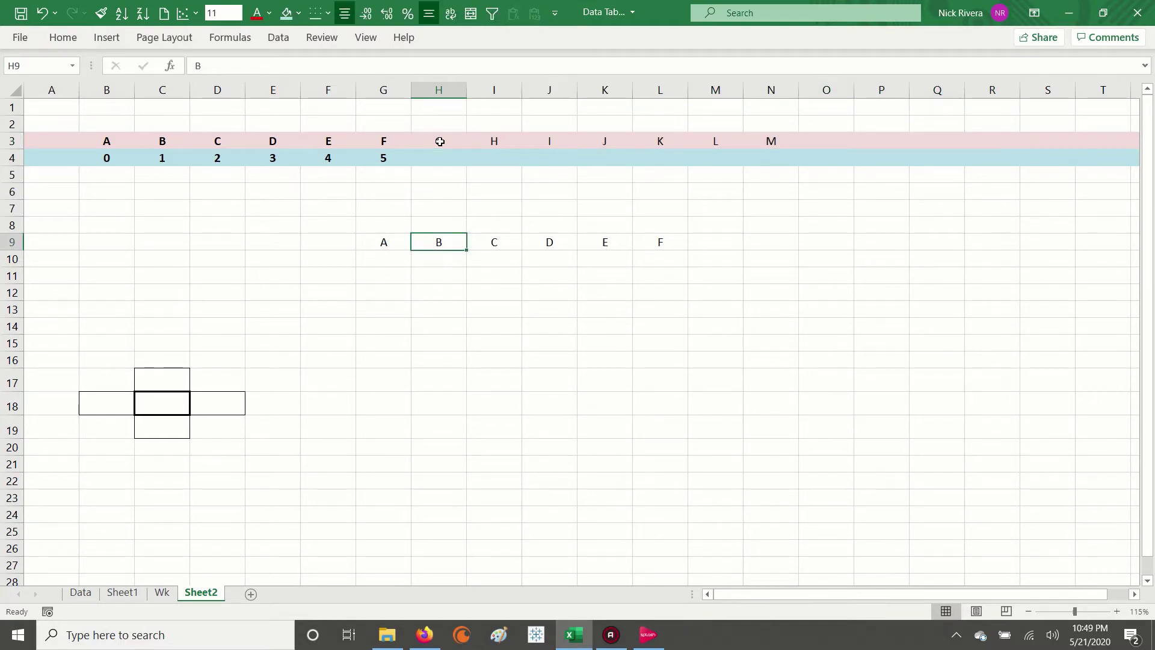
text(=)
click(158, 141)
key(Tab)
text(=)
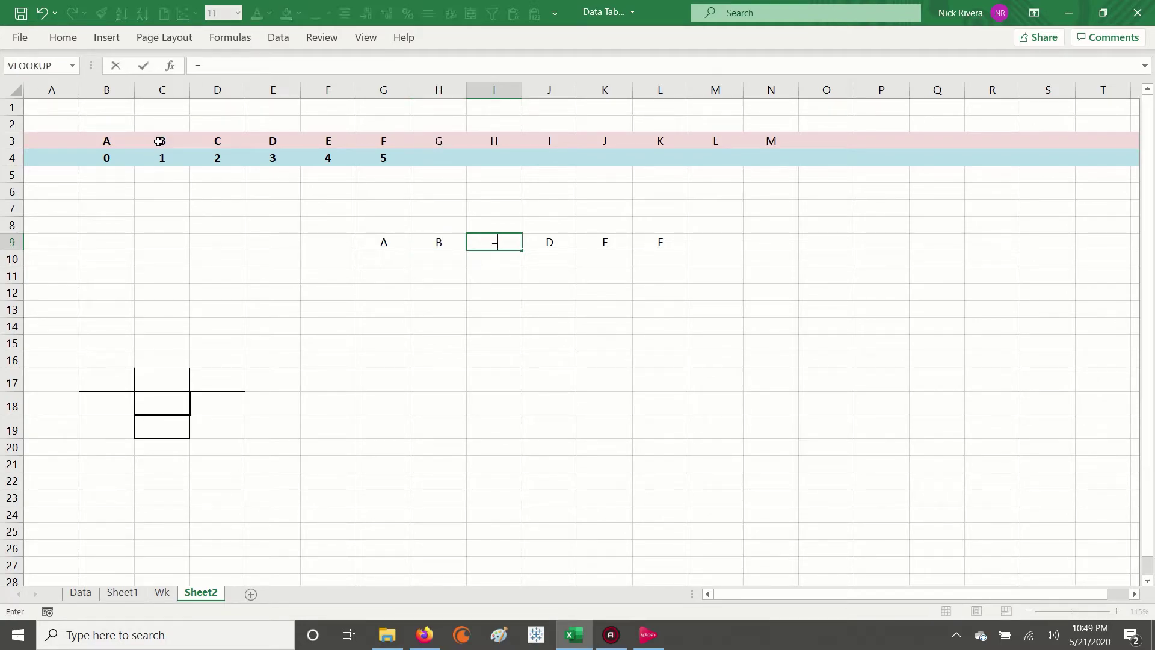
click(222, 141)
key(Tab)
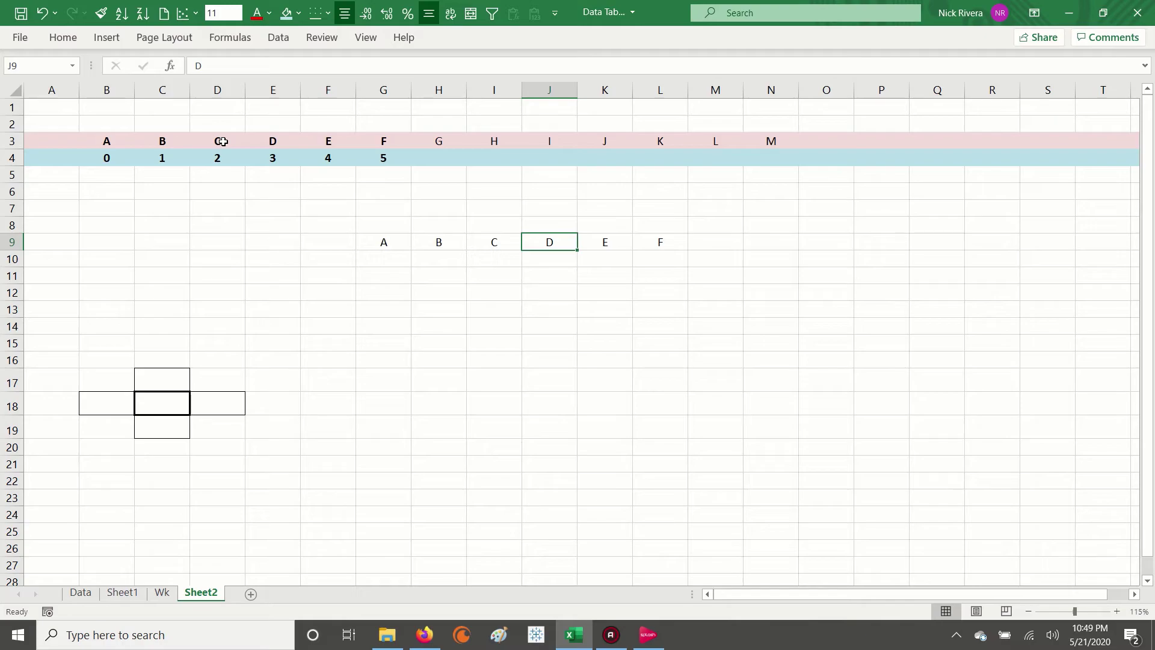
Step: Enter formulas in cells J9 to M9 that reference E3, F3, G3 and H3 one by one
text(=)
click(275, 142)
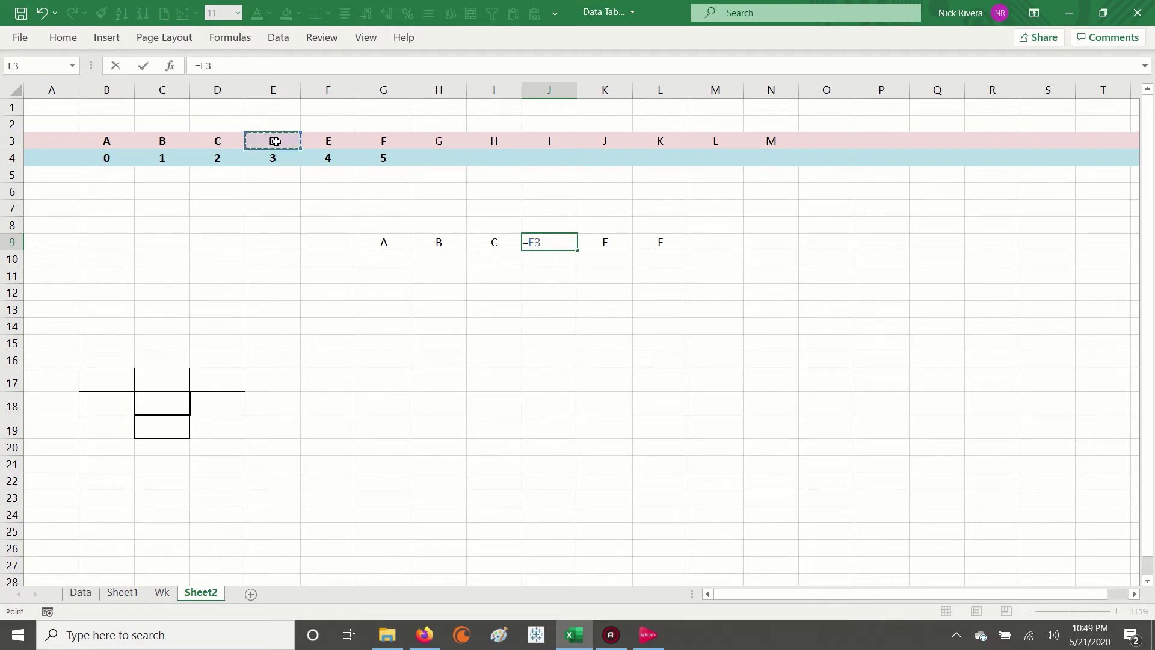
key(Tab)
text(=)
click(321, 141)
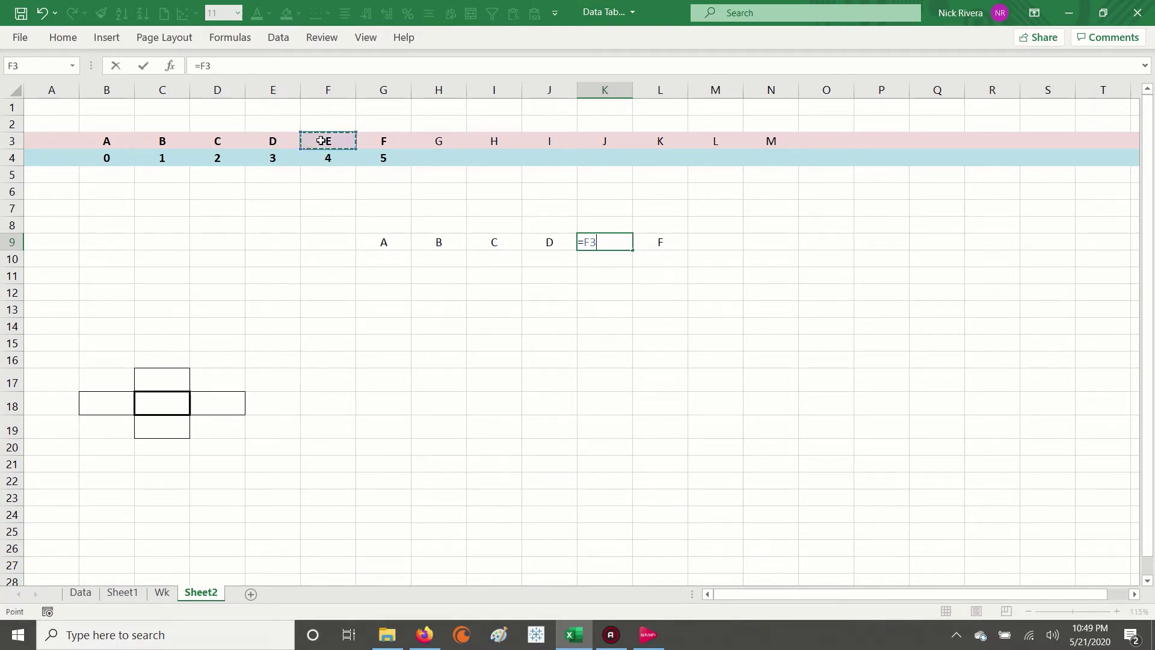
key(Tab)
text(=)
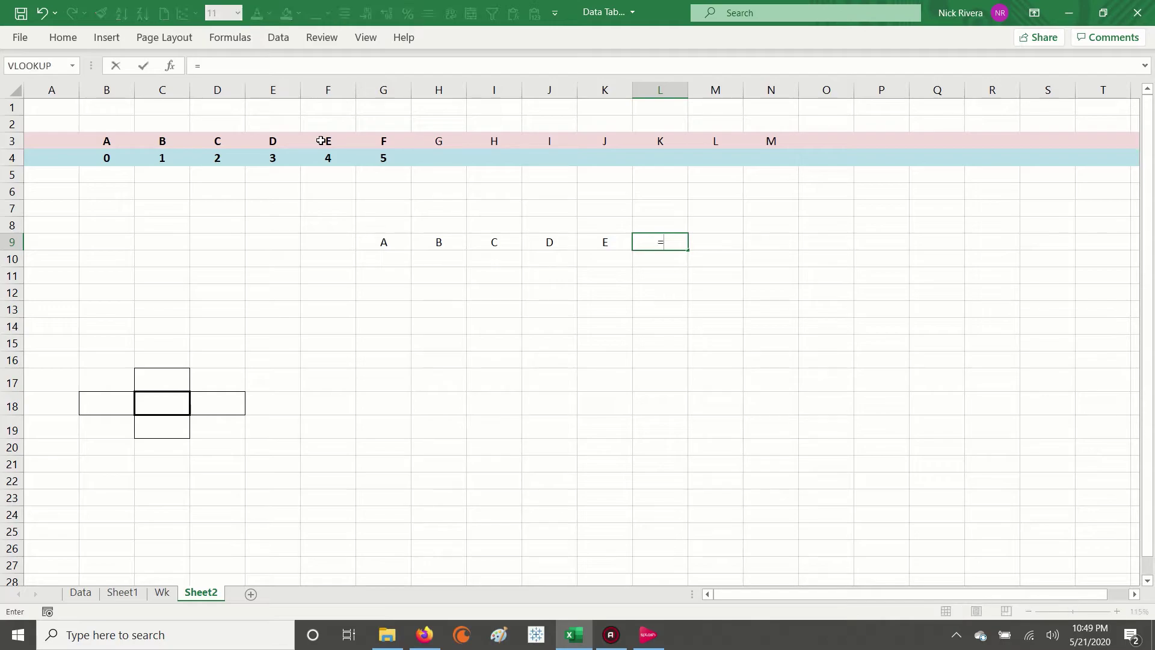
click(380, 142)
key(Tab)
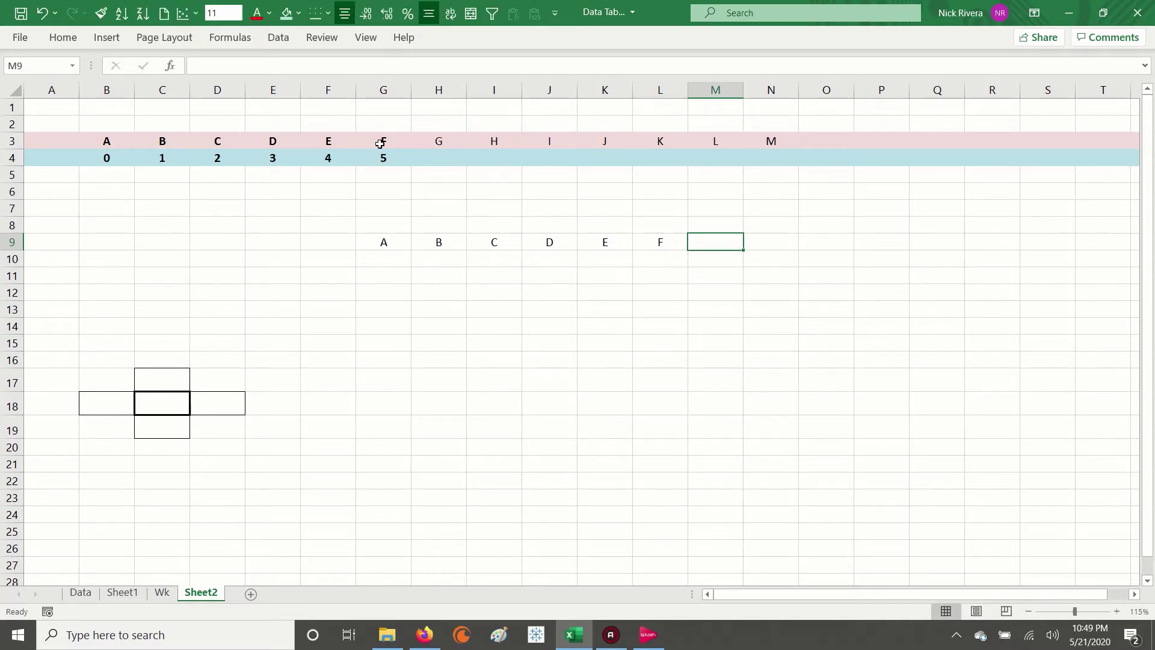
text(=)
click(438, 140)
key(Tab)
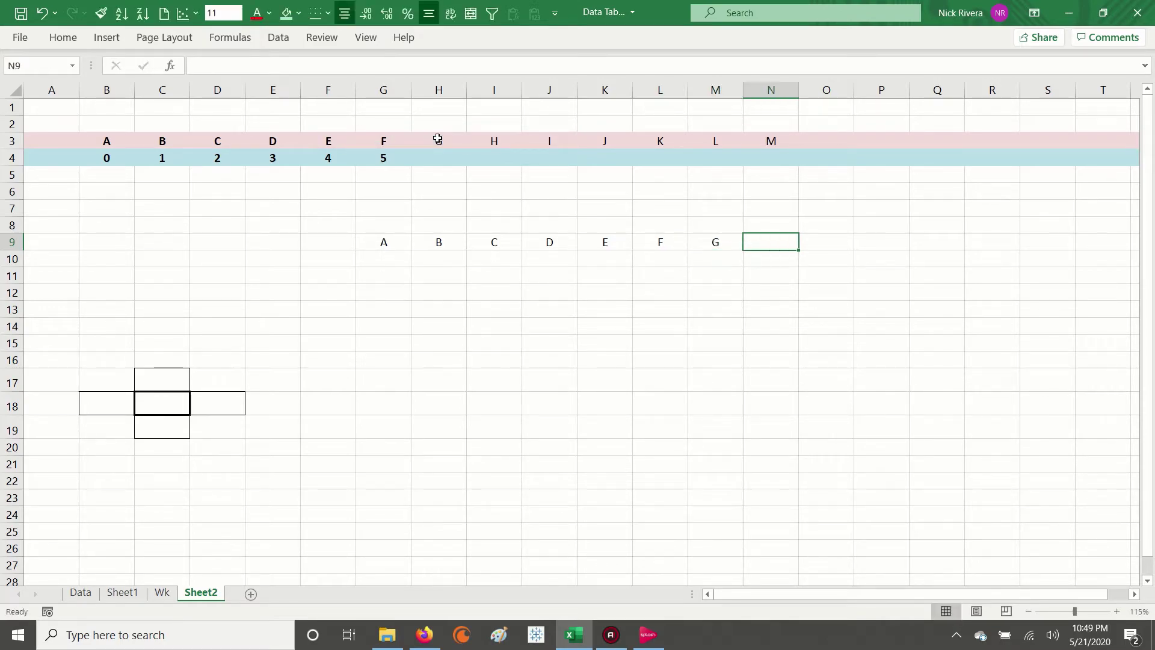
Step: Clear the contents of cells H9:M9, keeping only the reference formula in G9
key(Left)
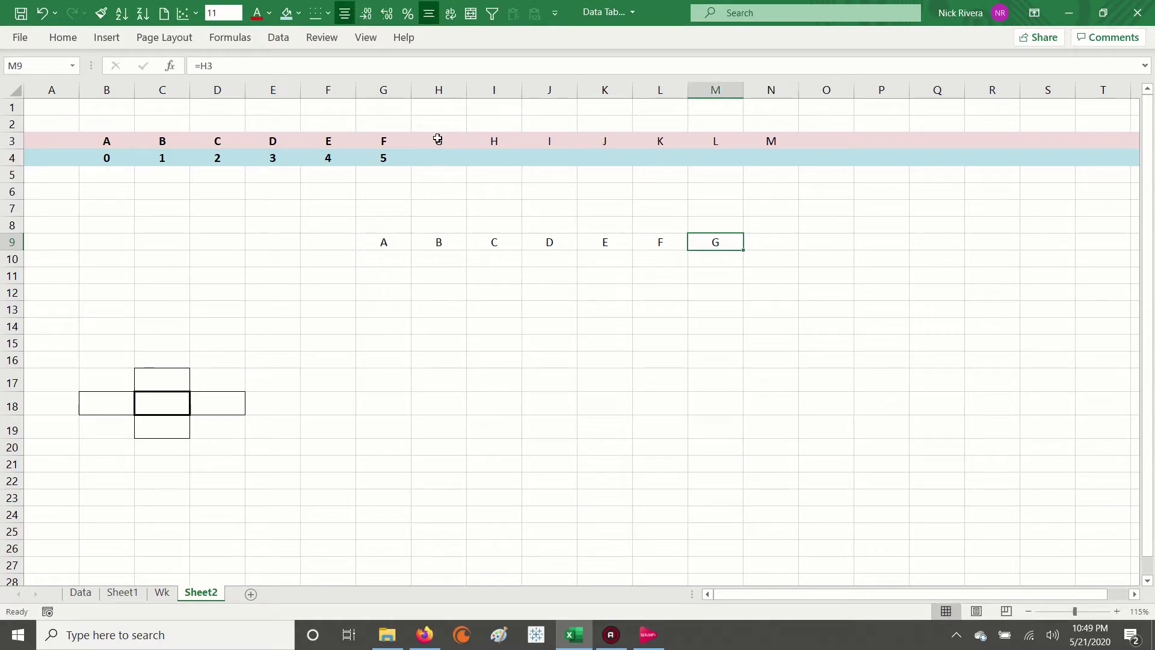
key(ctrl+Left)
key(ctrl+shift+Right)
key(Right)
key(ctrl+shift+Right)
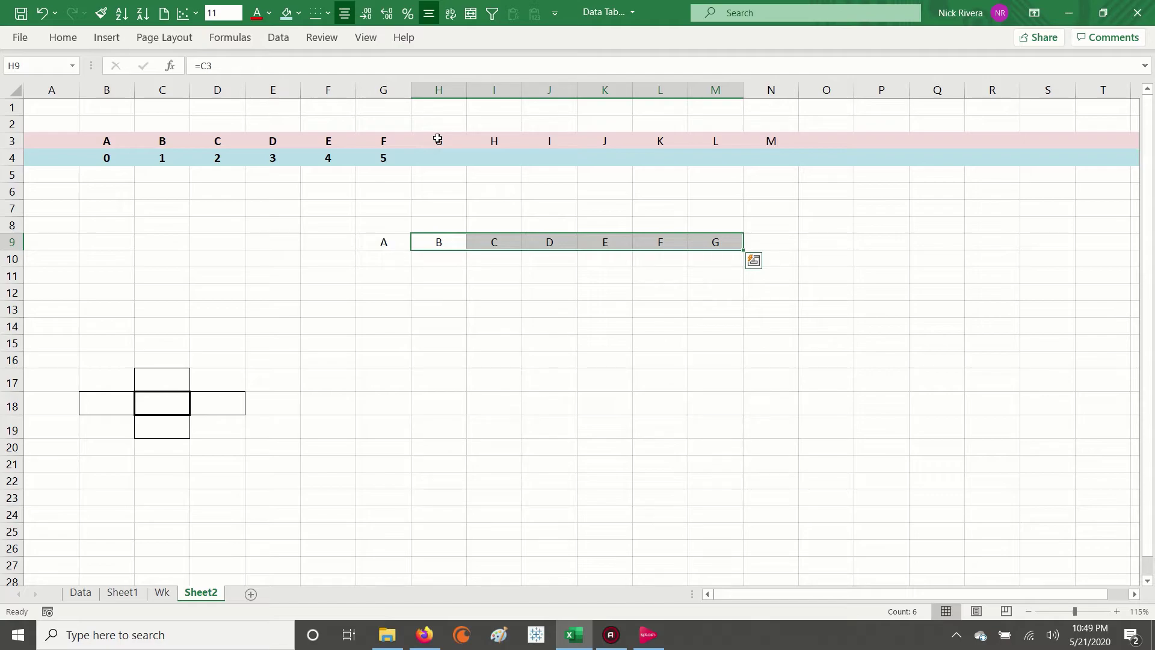
key(Left)
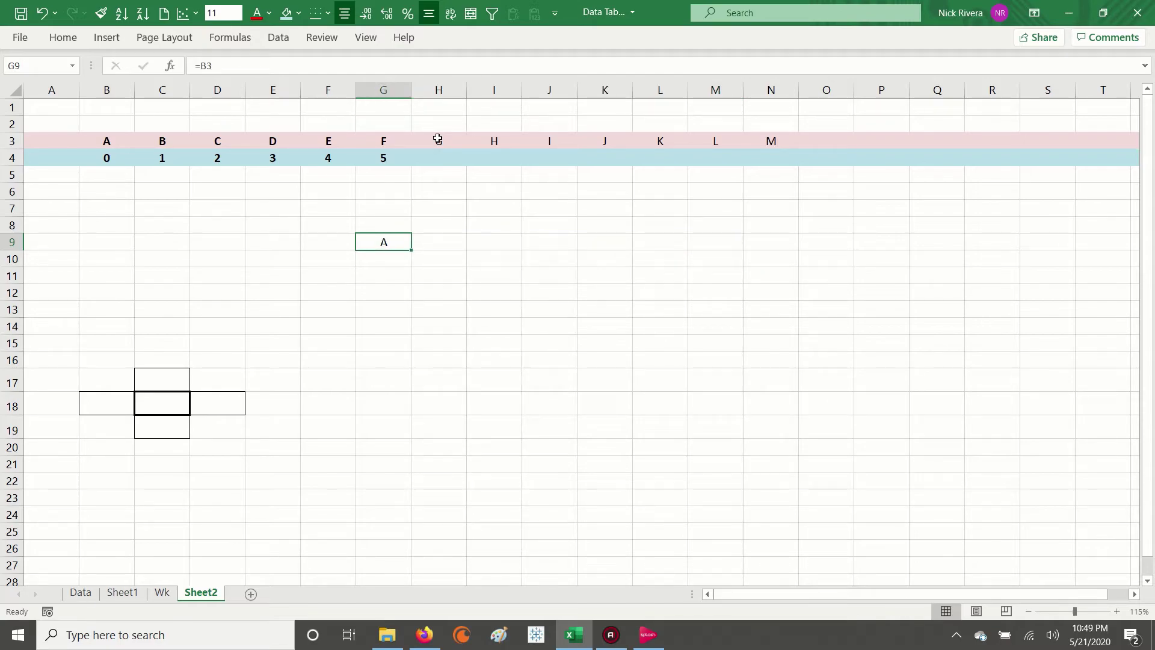
Step: Examine the formula in cell G9 and the source cell it references, leaving it unedited
click(241, 71)
key(Escape)
click(301, 63)
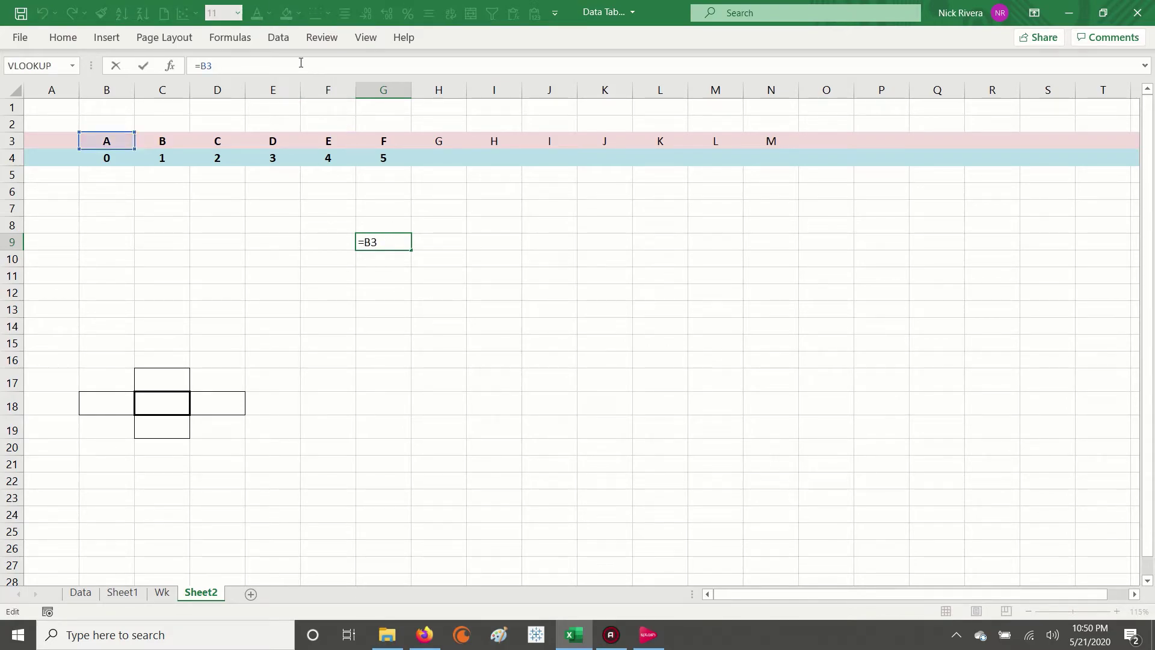
key(Escape)
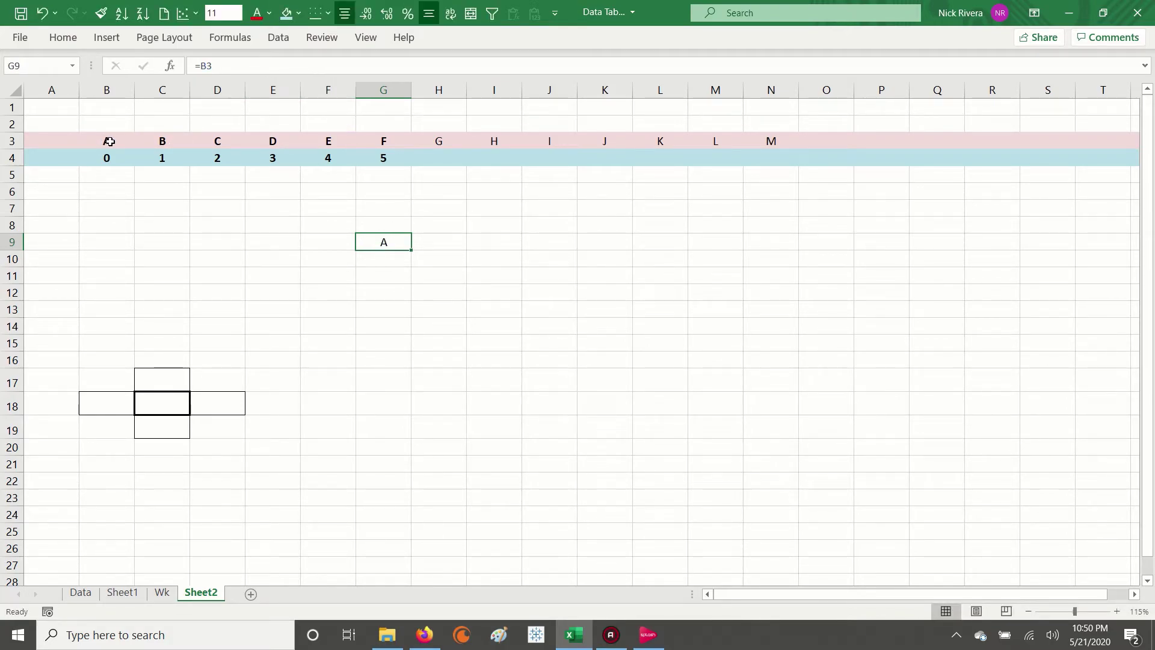
Step: Make the letters G to M in cells H3:N3 bold
drag(160, 140, 730, 142)
drag(439, 142, 756, 139)
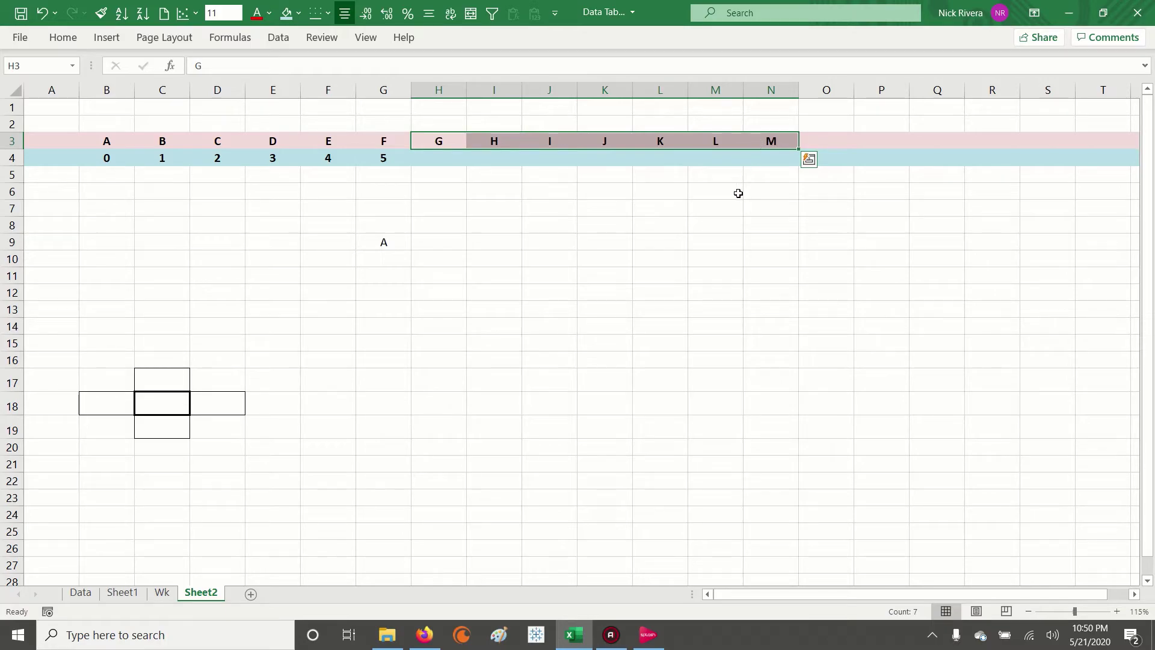
Step: Review the cell reference in G9 once more and keep the formula as is
click(380, 241)
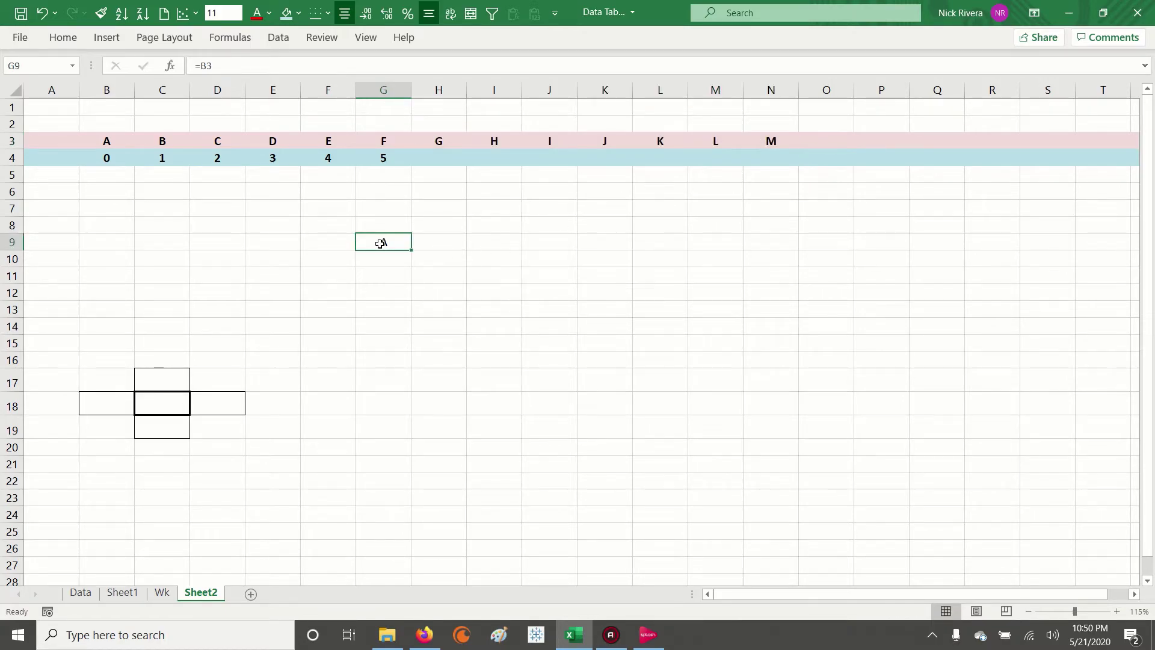
click(237, 64)
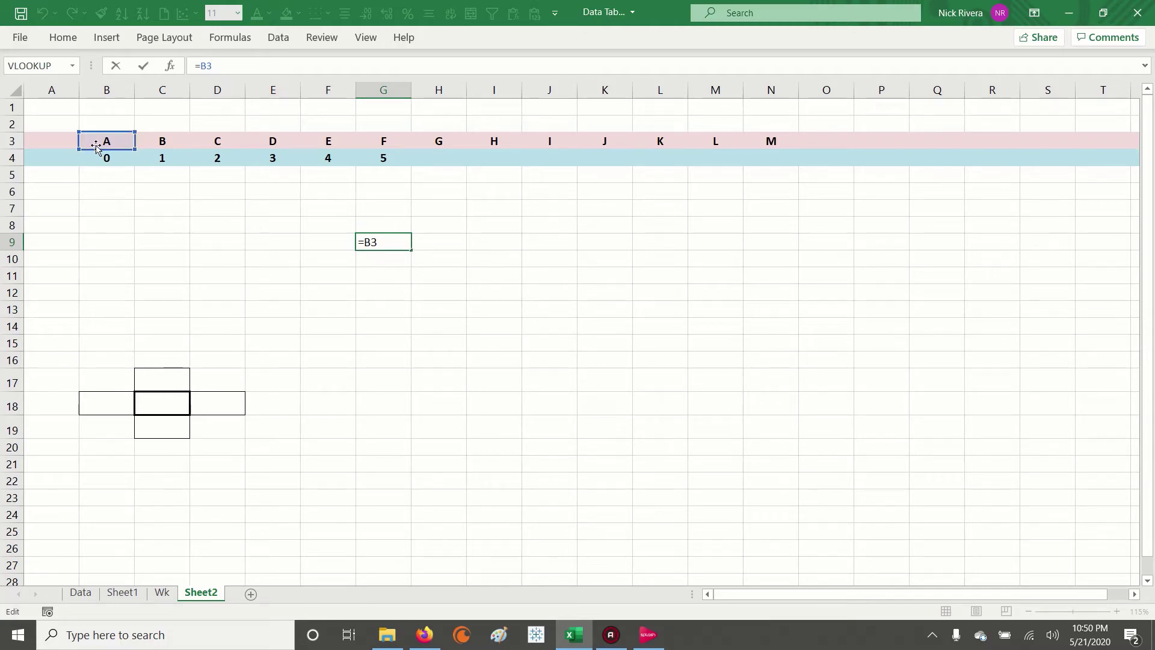
key(ctrl+Return)
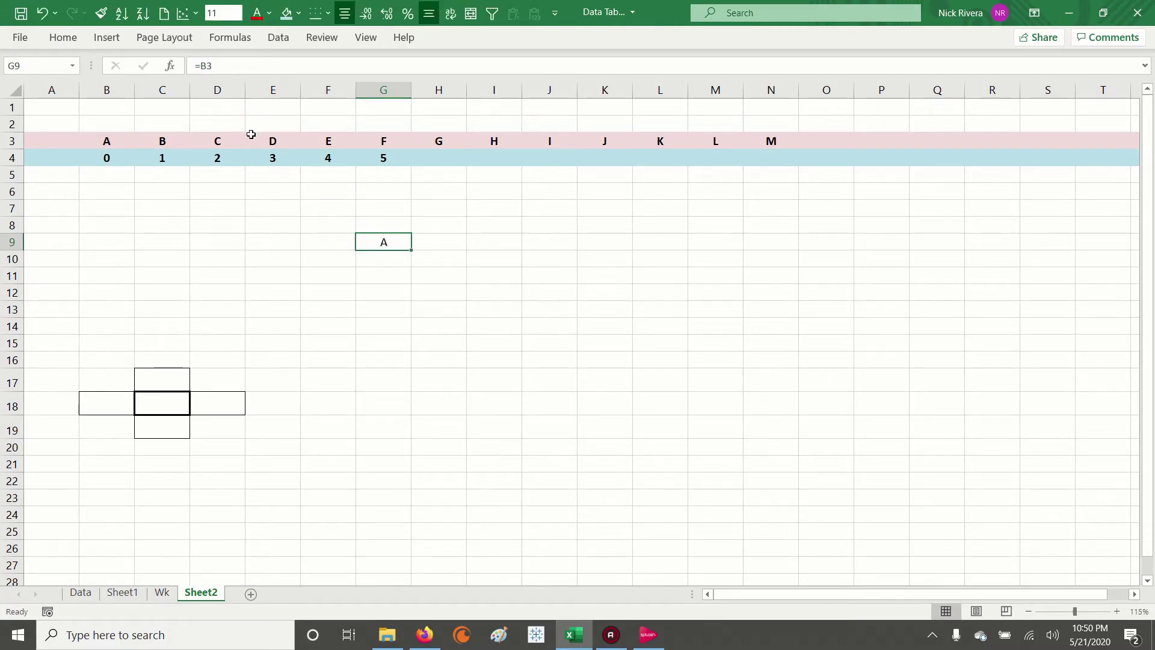
key(ctrl+c)
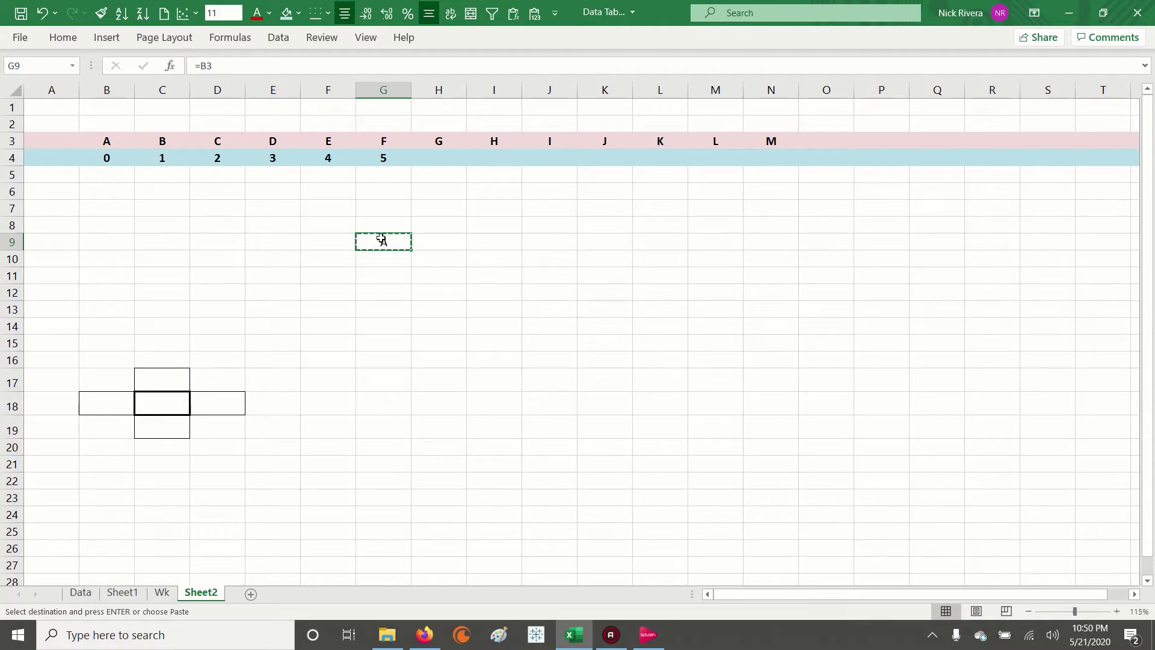
key(Escape)
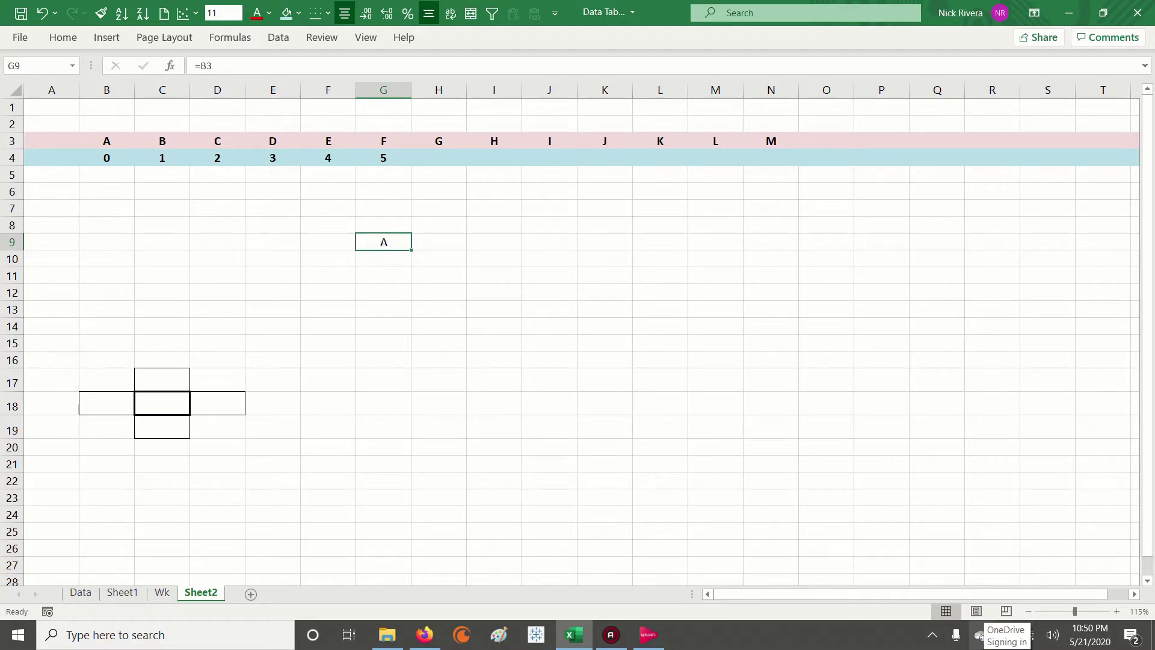
key(ctrl+c)
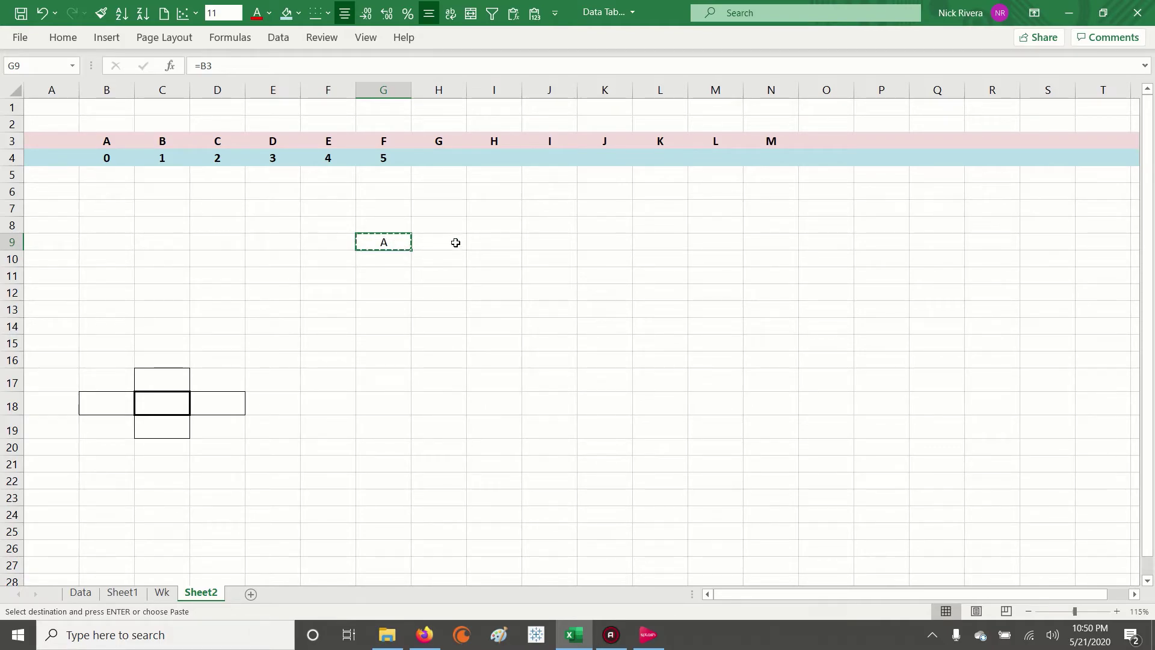
click(429, 242)
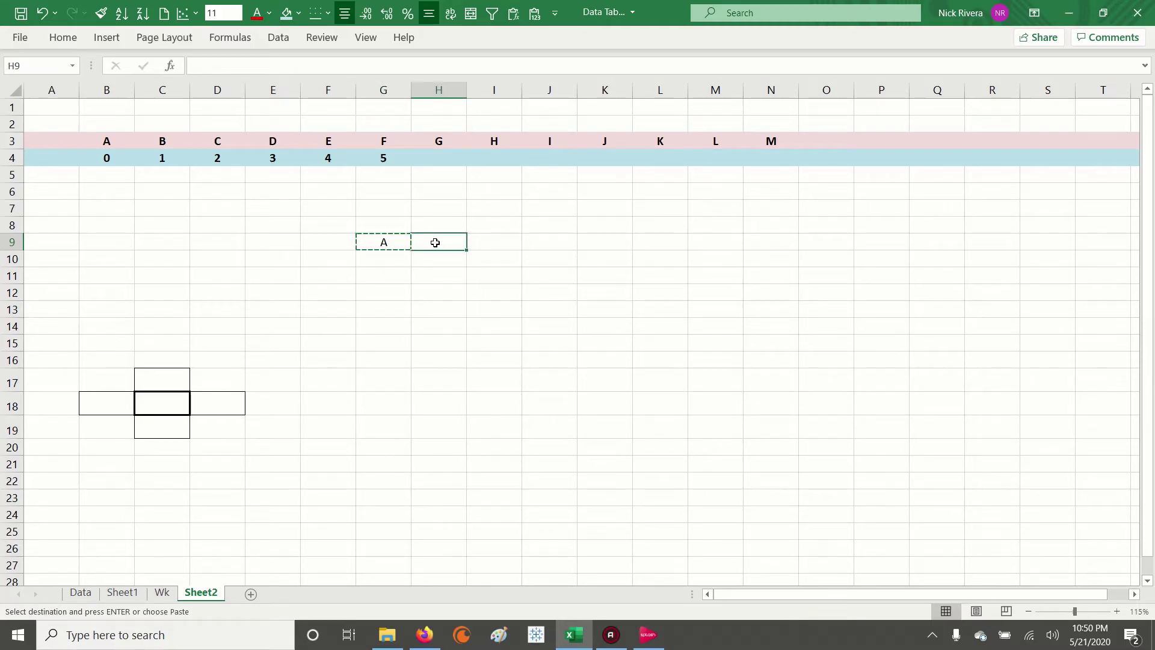
click(377, 239)
key(Escape)
right_click(377, 241)
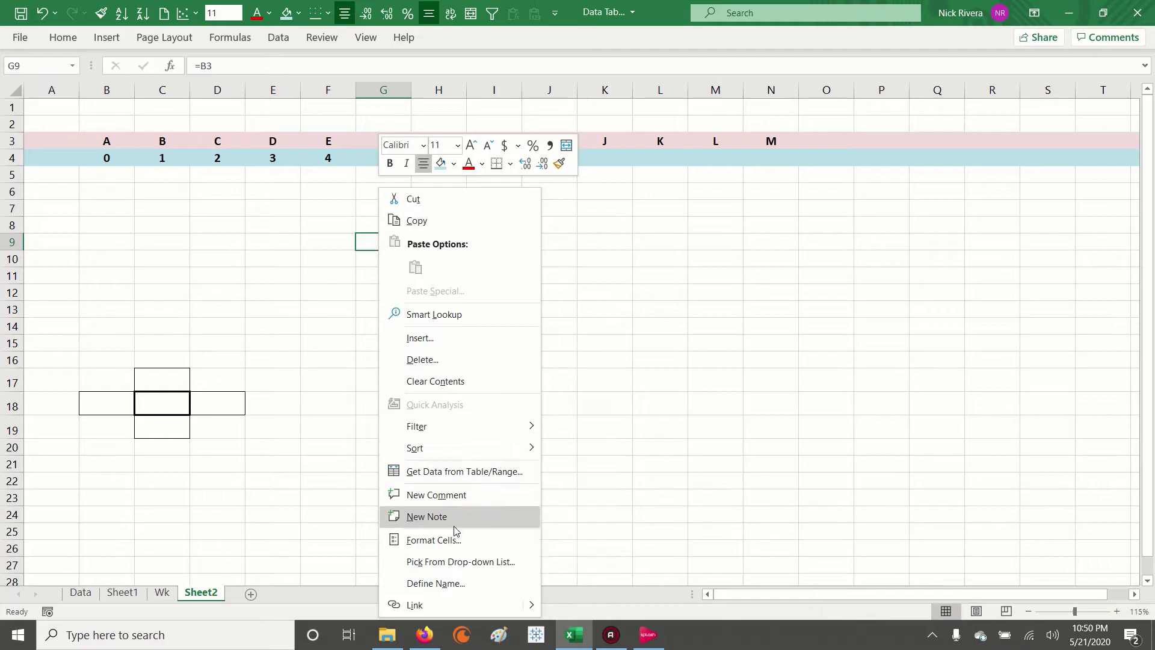
click(415, 221)
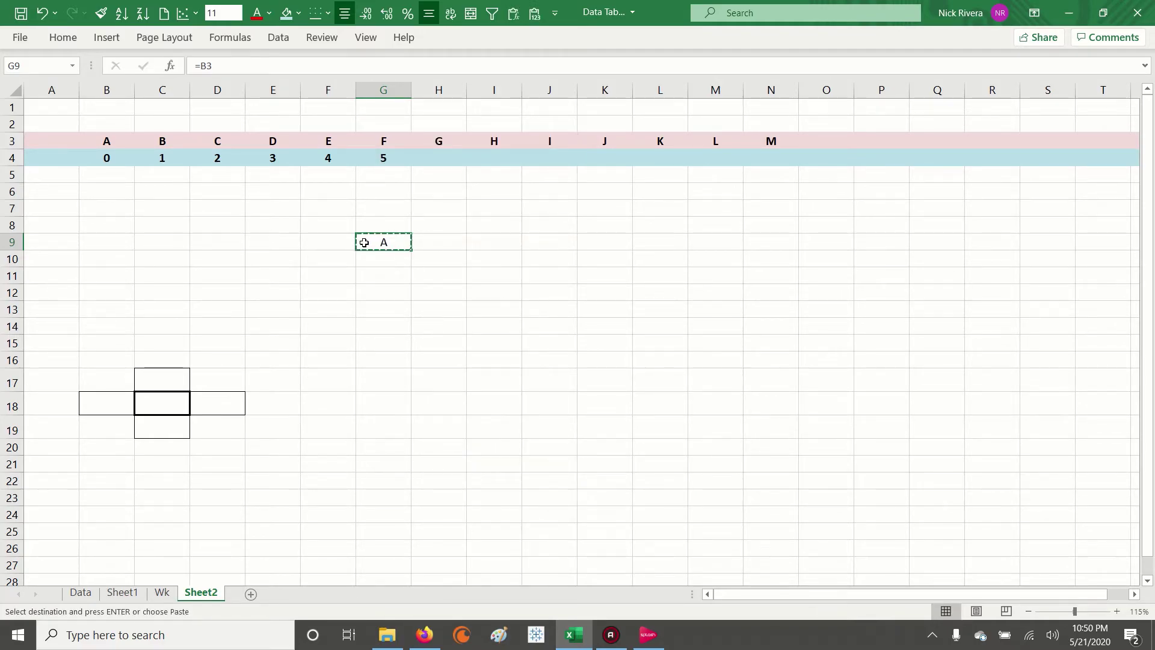
key(Escape)
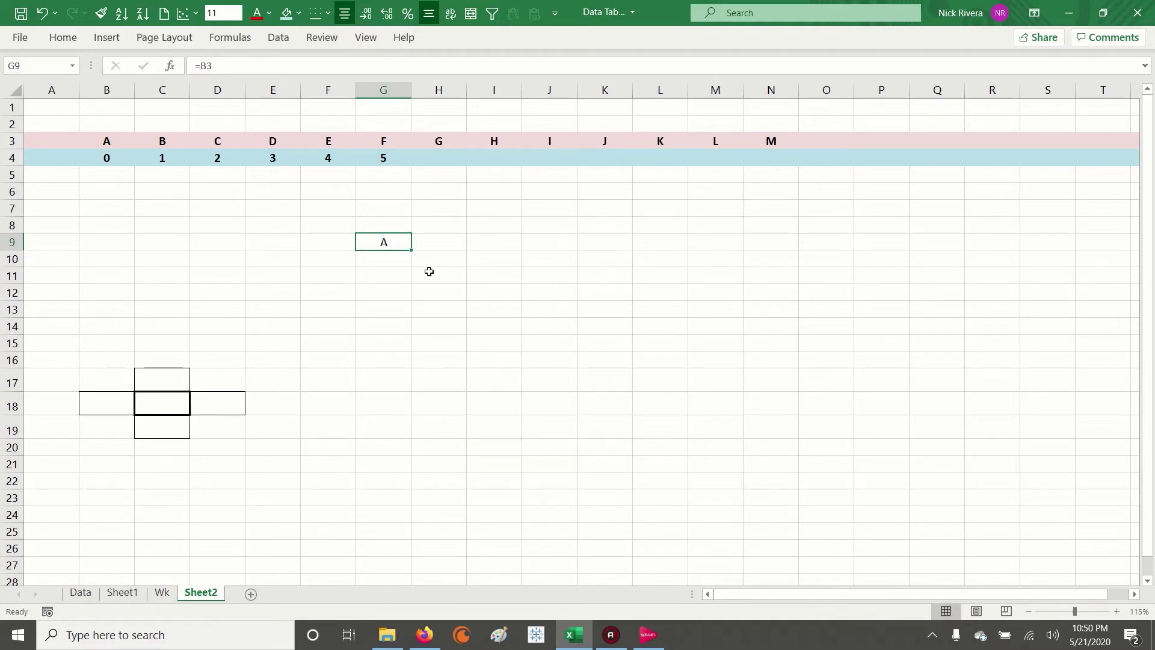
Step: Copy the reference formula in G9 and paste it into the neighbouring cell H9
key(ctrl+c)
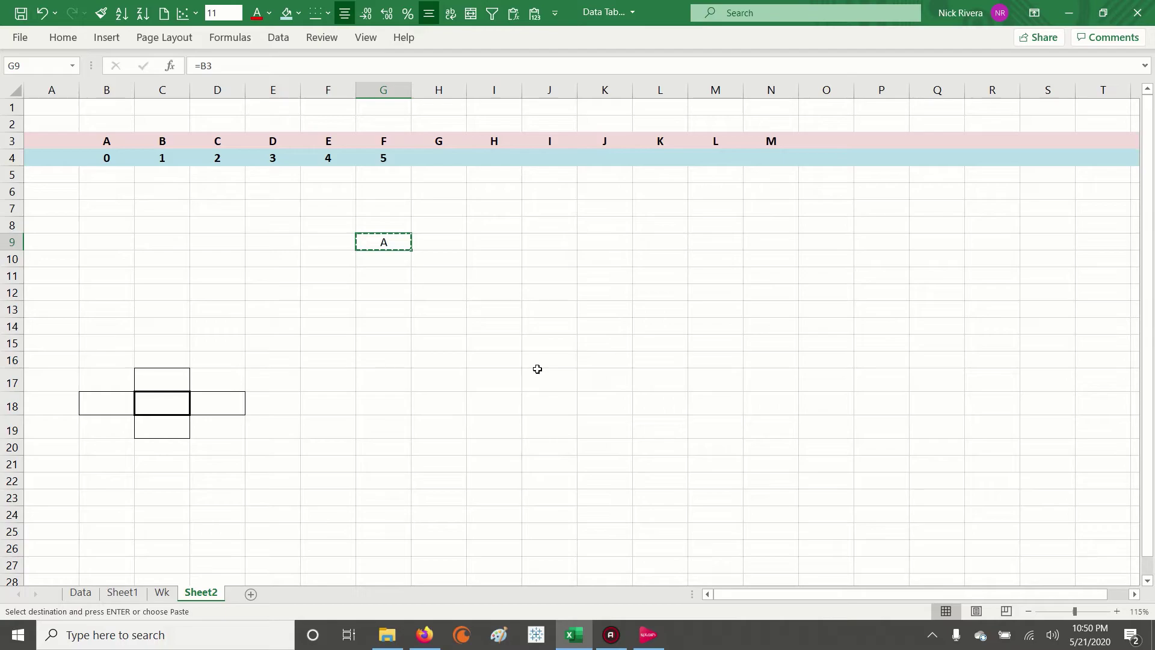
key(Right)
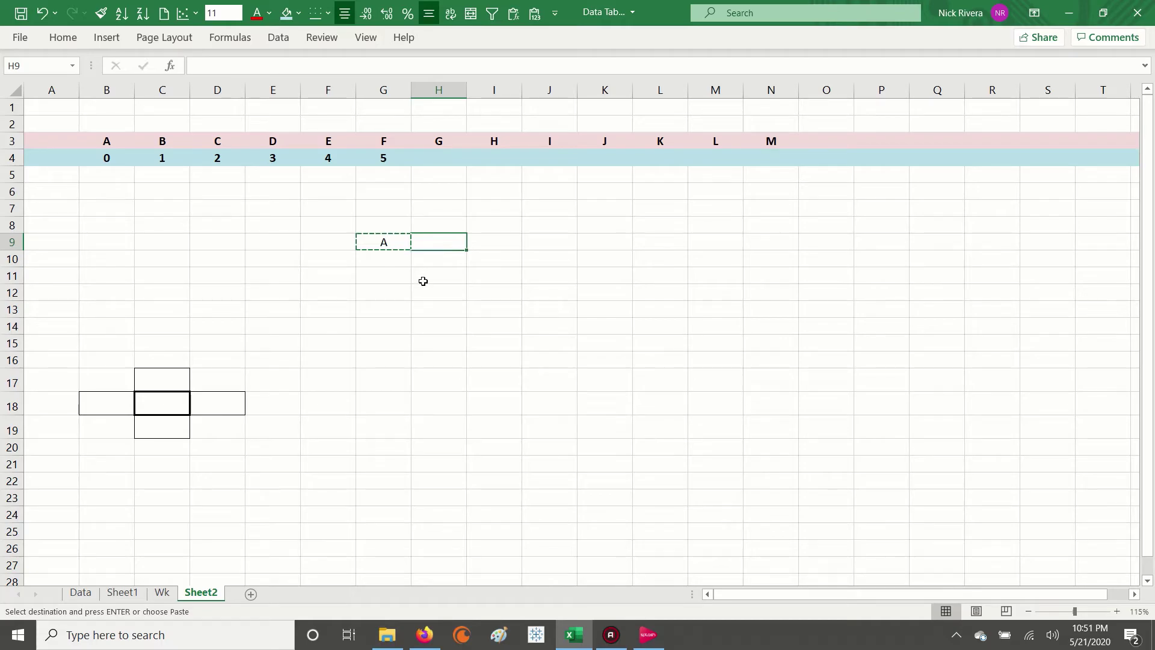
right_click(423, 242)
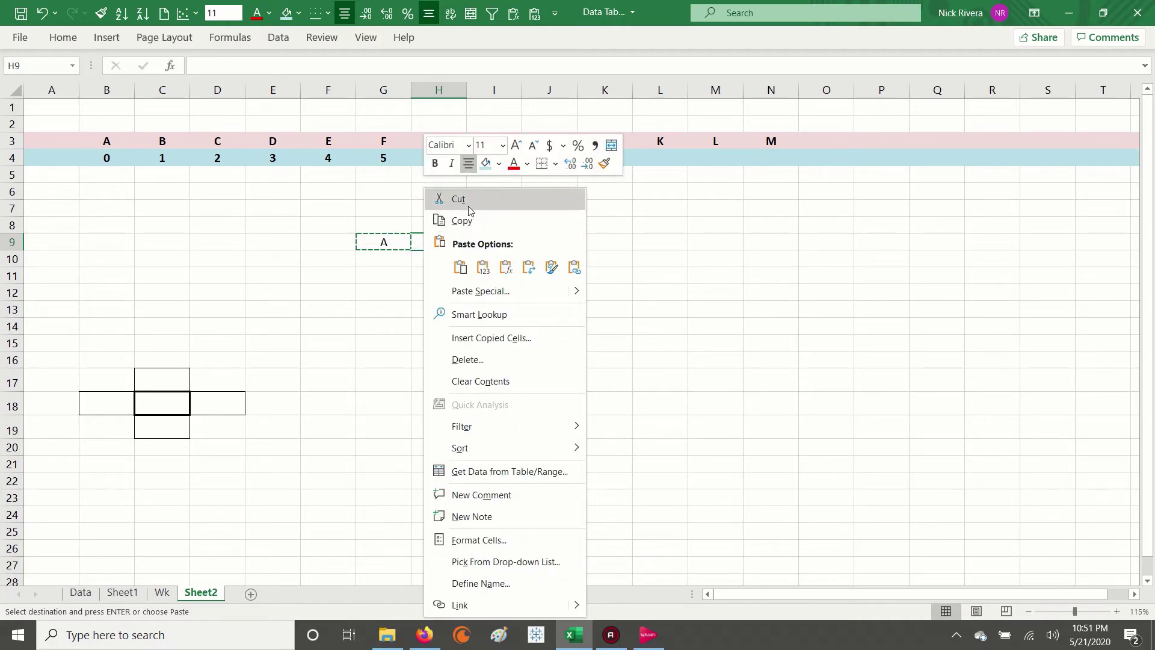
click(460, 267)
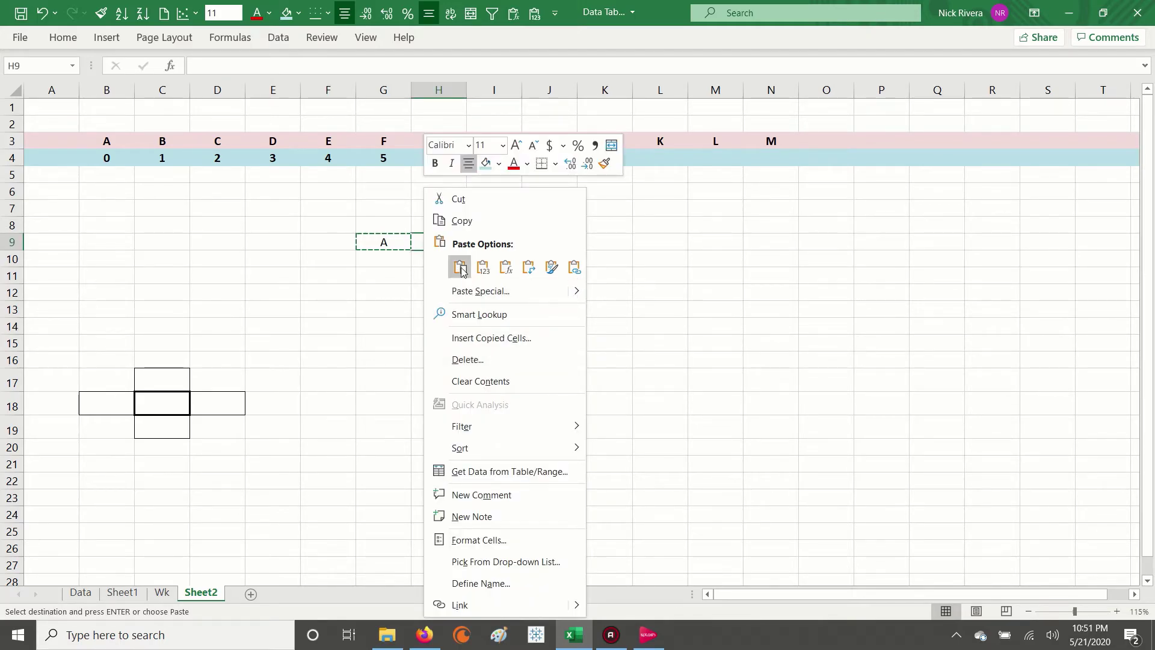
key(Escape)
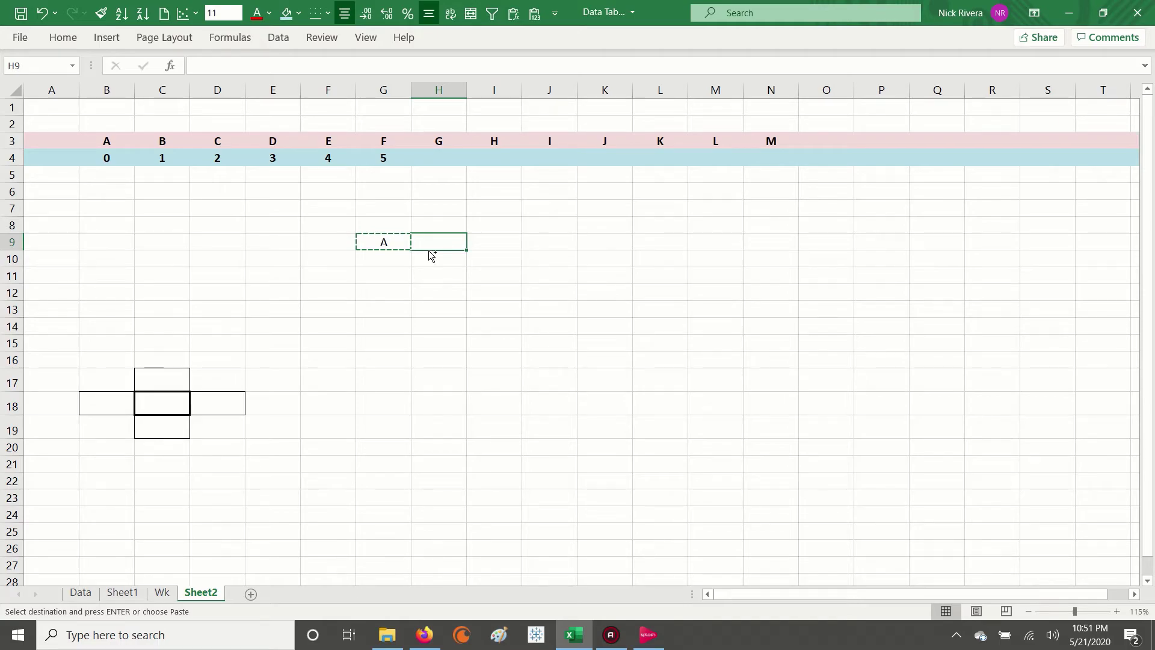
key(ctrl+v)
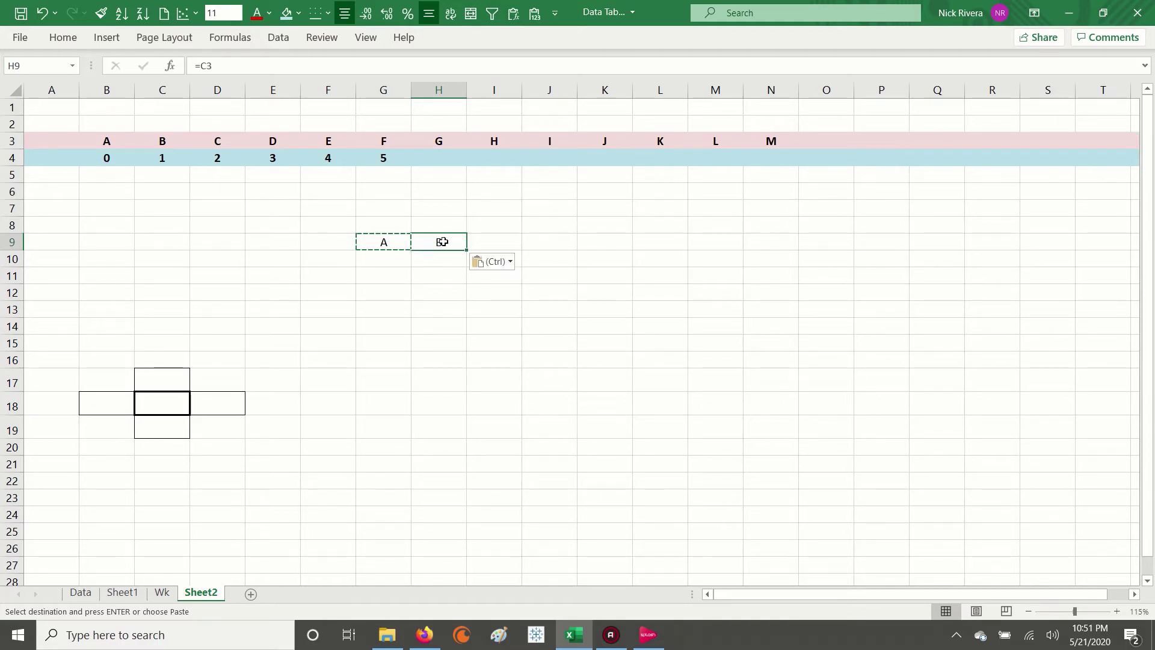
key(Escape)
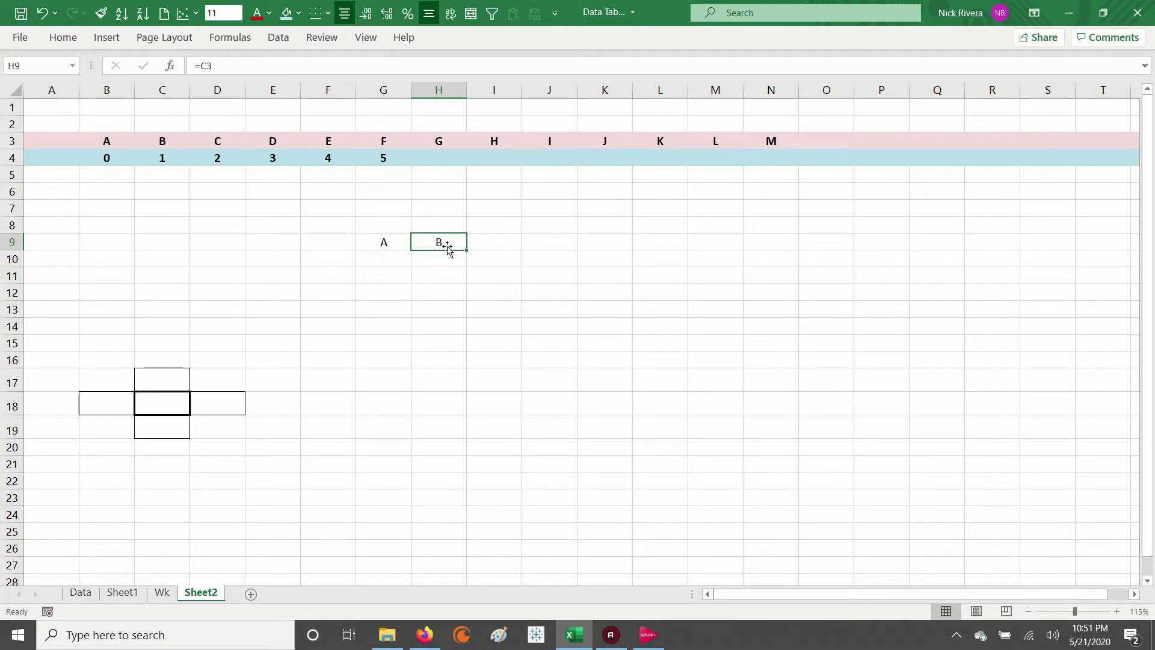
Step: Copy the formula in H9 and paste it into I9
click(273, 72)
key(Escape)
key(ctrl+c)
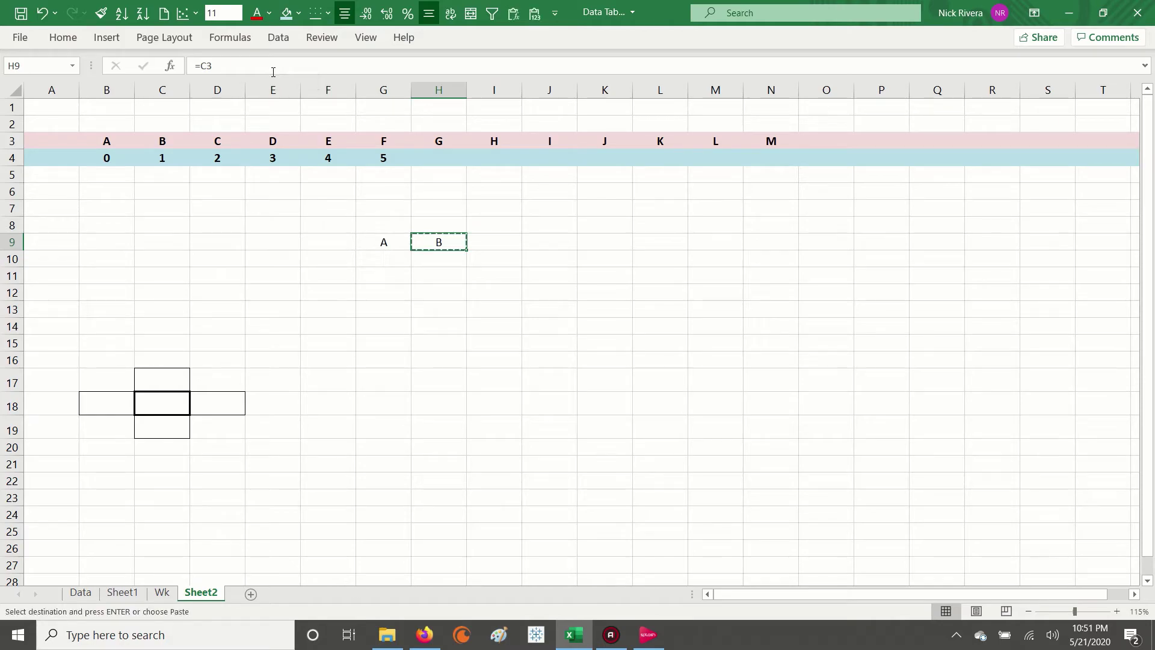
click(477, 242)
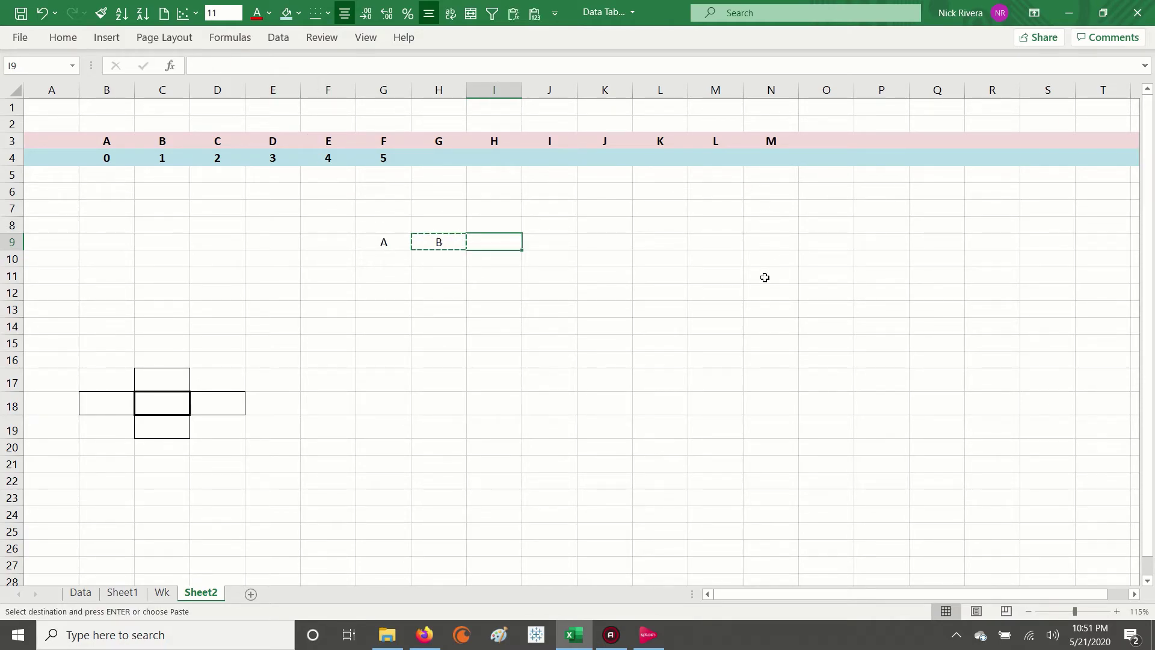
key(ctrl+v)
key(Escape)
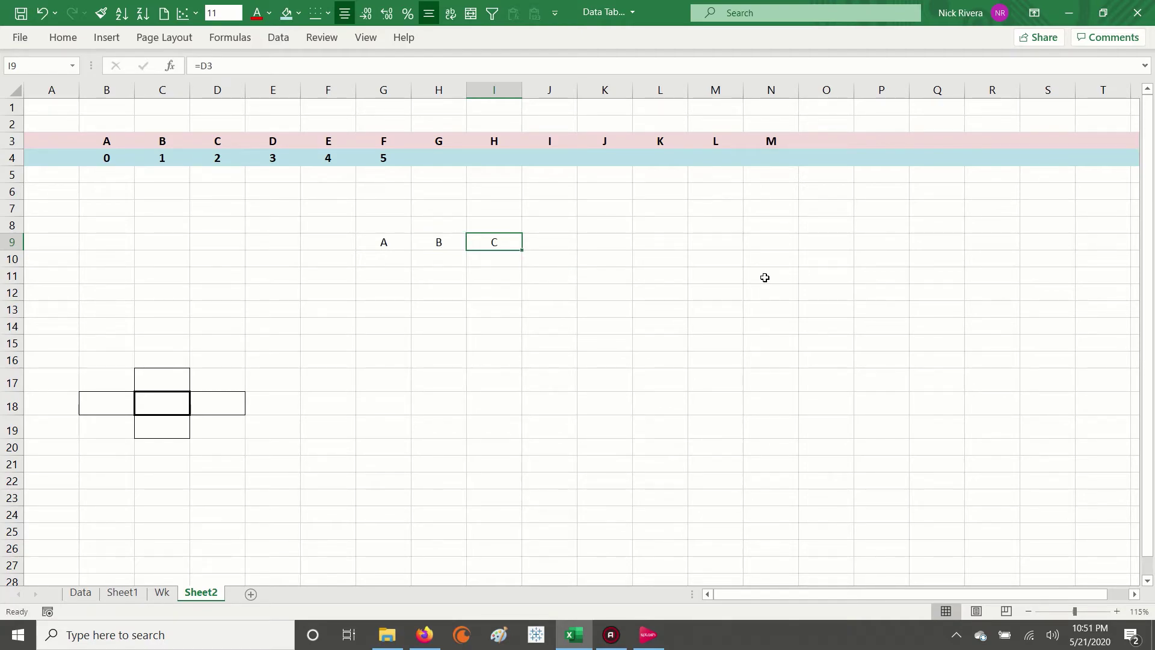
Step: Inspect the formulas in G9, H9 and I9 one after another, leaving each unedited
key(Left)
key(Left)
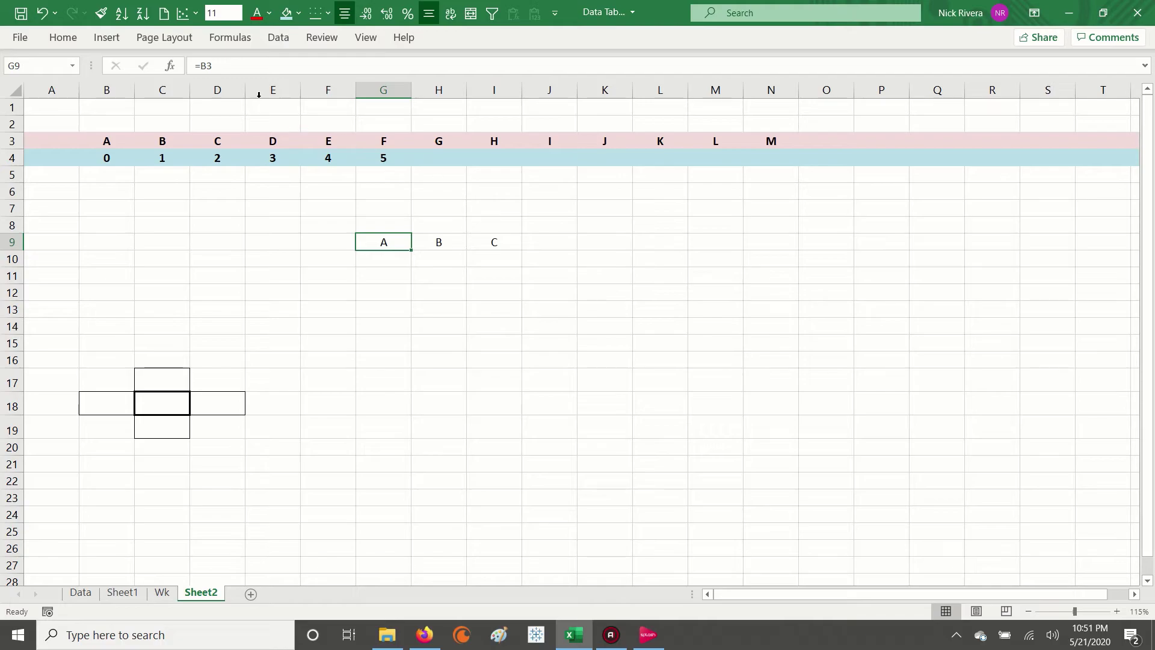
click(246, 67)
key(Tab)
click(247, 67)
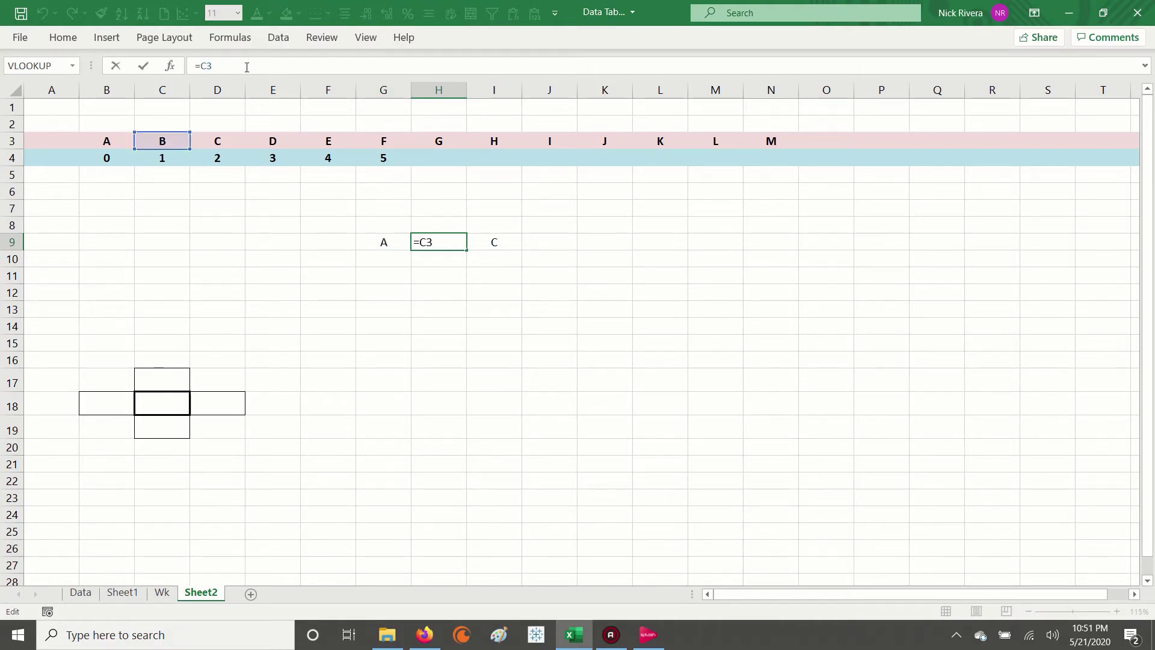
key(Tab)
click(247, 67)
key(Tab)
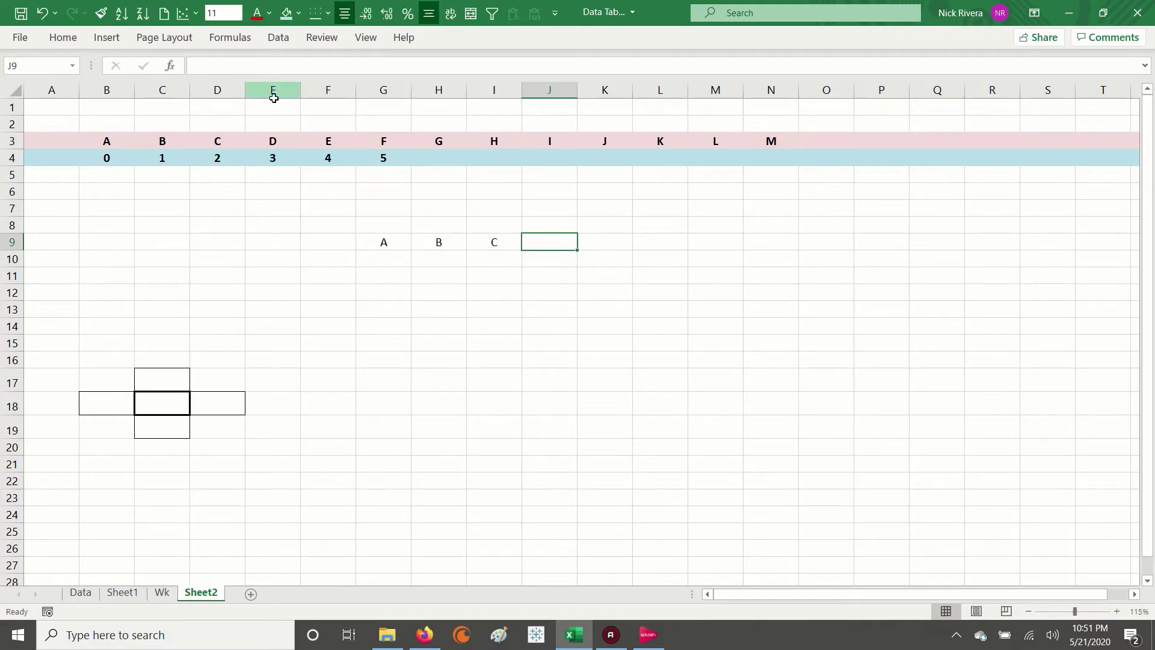
Step: Compare the references in G9 and H9 with the row 3 source cells they point to
key(Left)
key(Left)
key(Left)
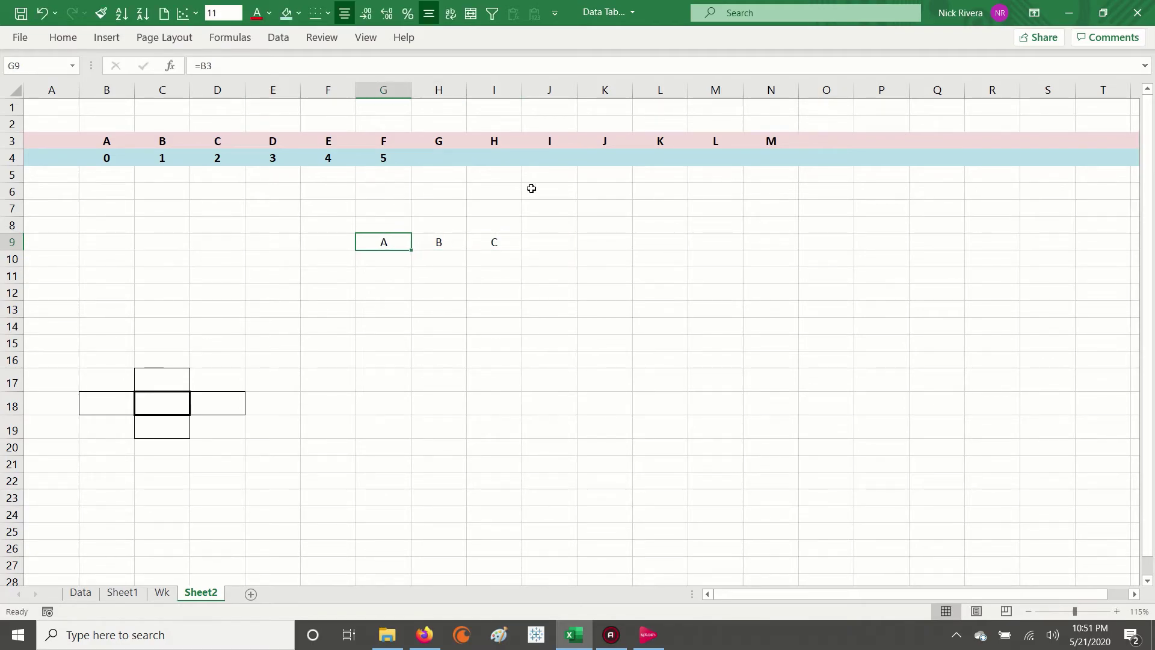
click(389, 67)
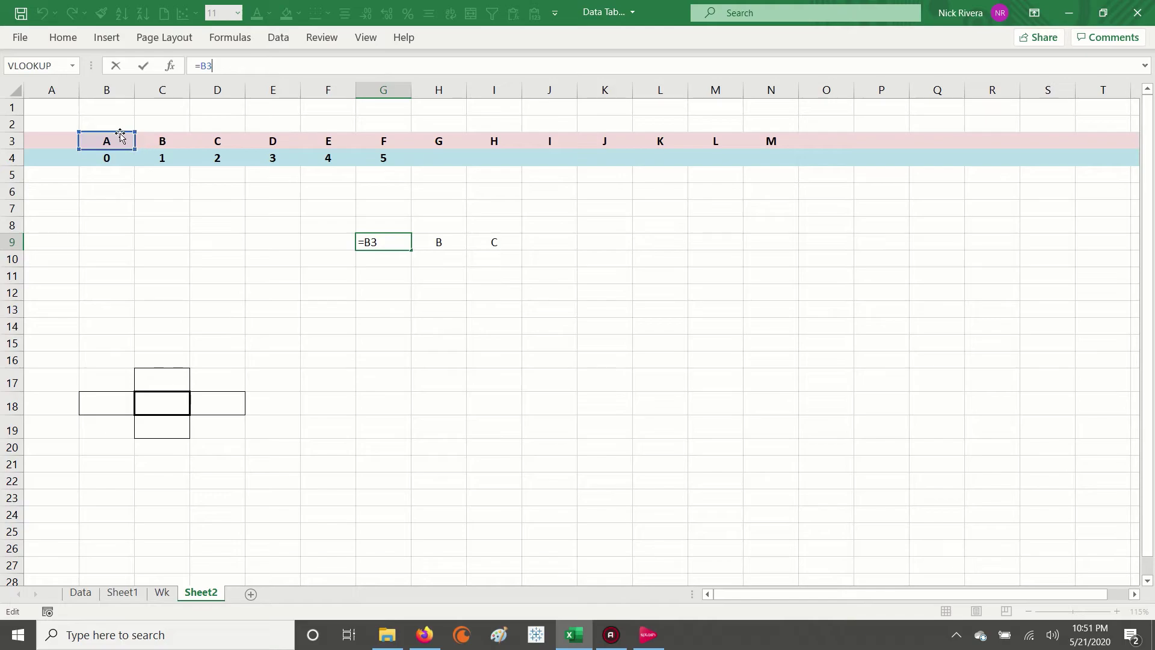
key(Escape)
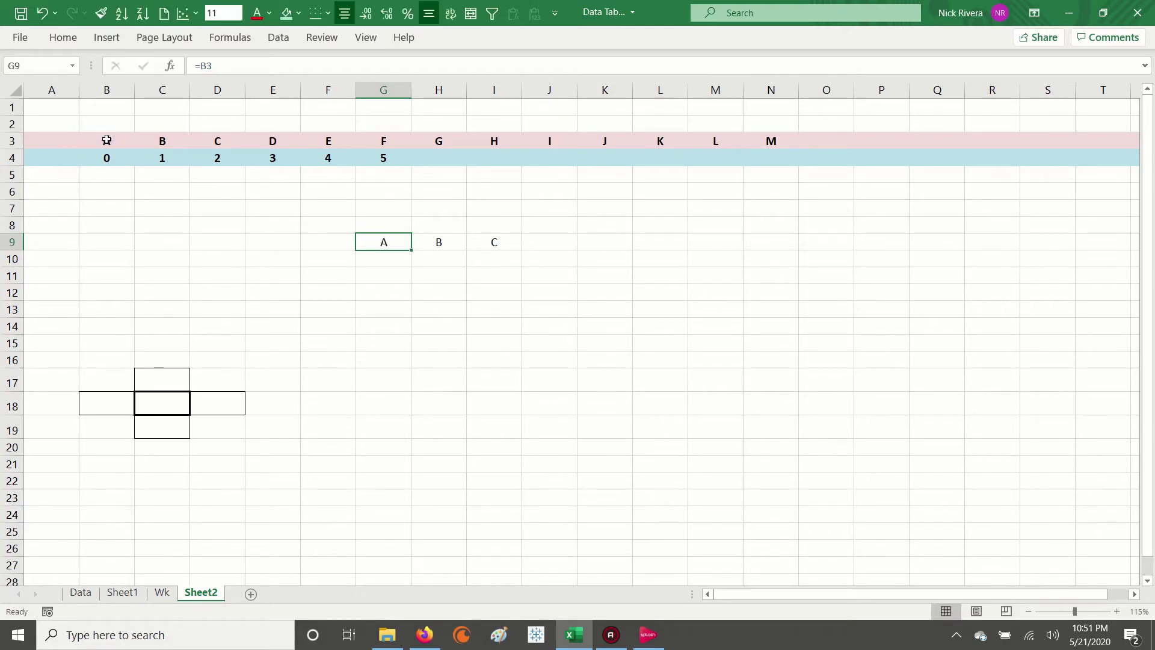
key(ctrl+c)
key(Right)
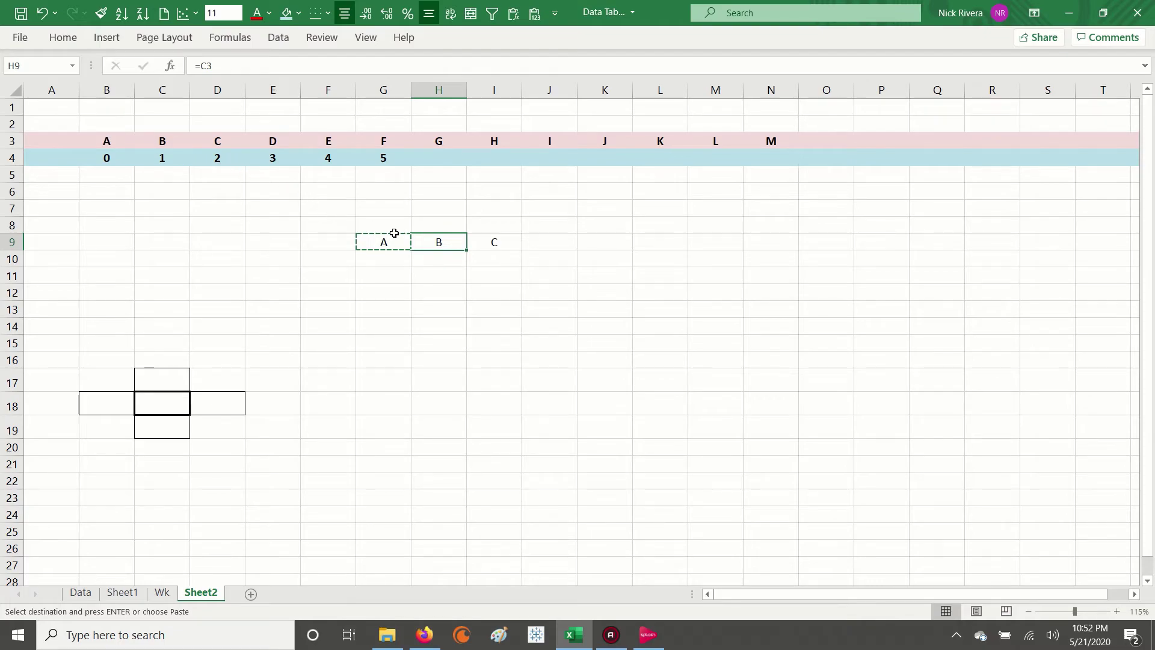
click(247, 70)
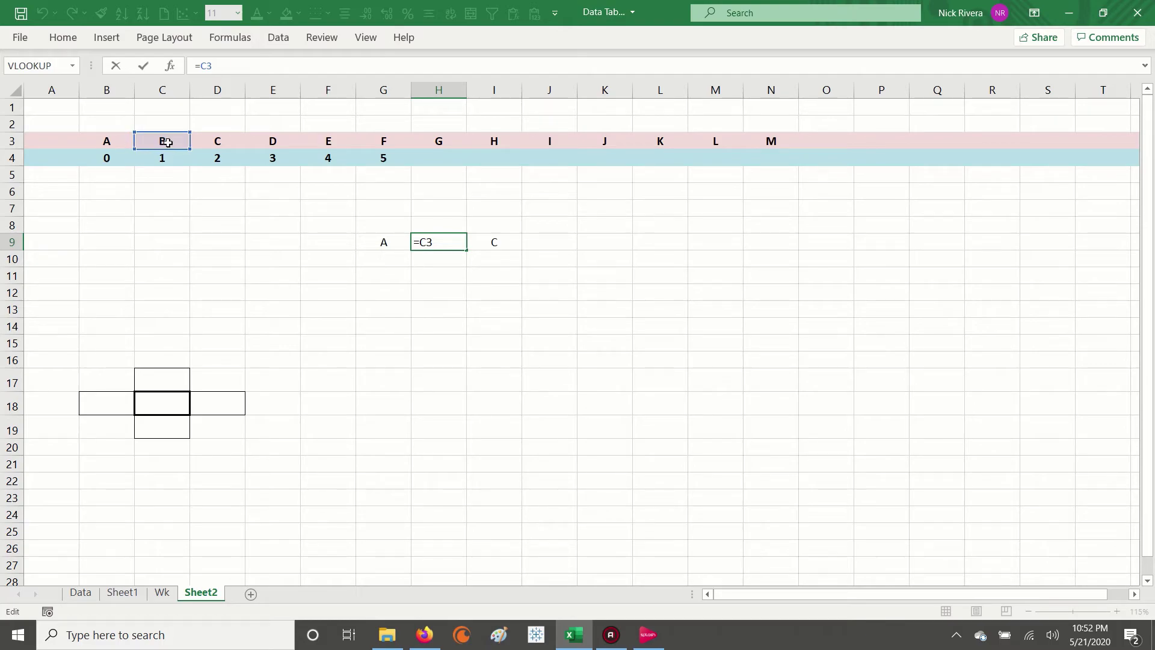
key(ctrl+Return)
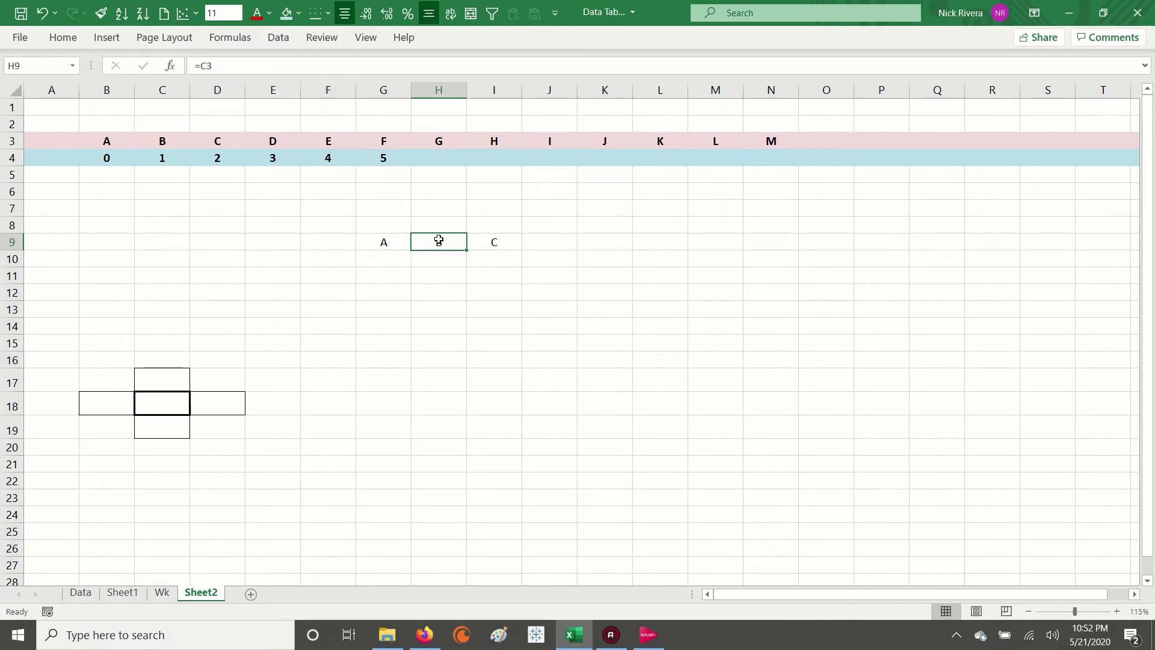
key(F2)
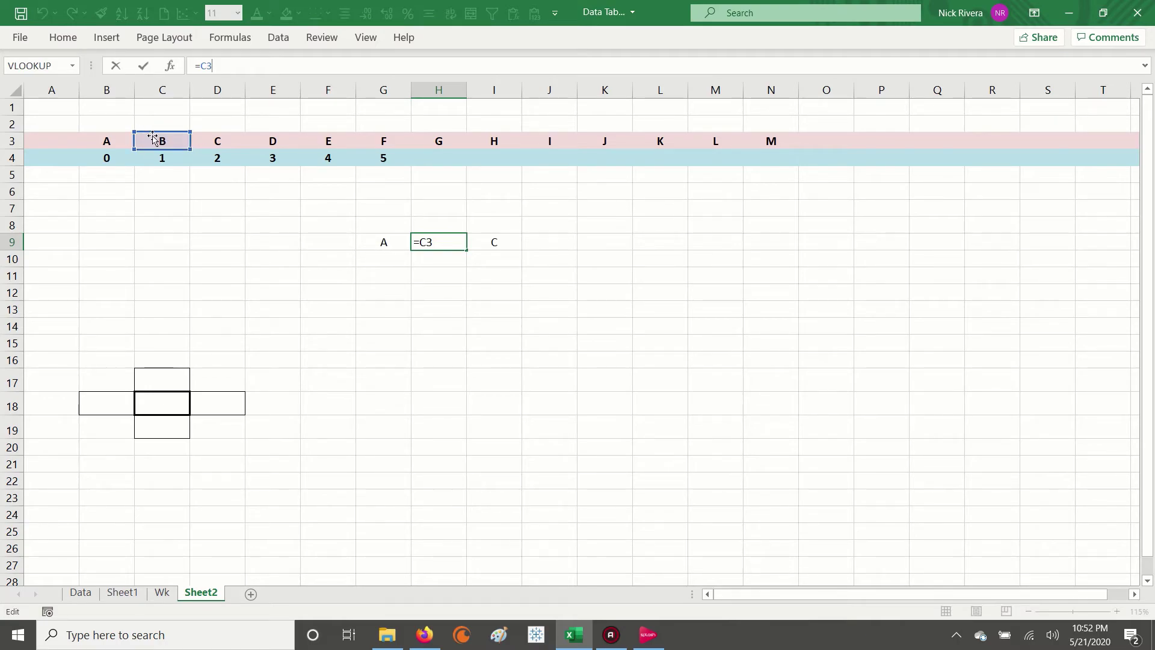
key(ctrl+Return)
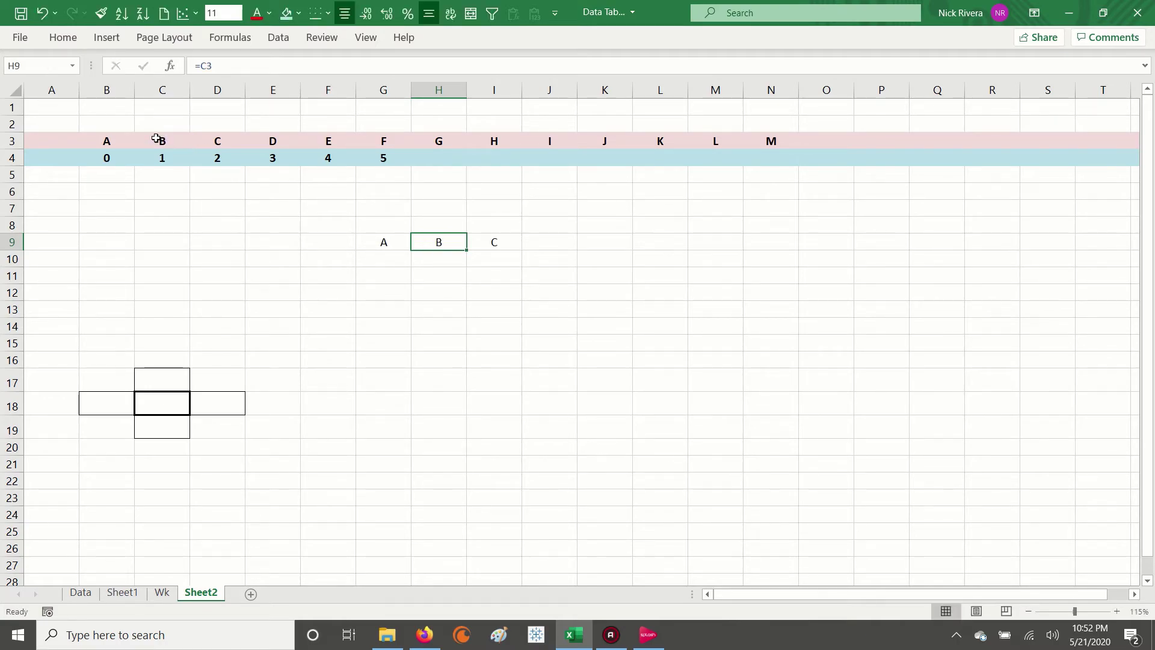
Step: Paste the formula of H9 into I9 again and check which source cell it references
key(ctrl+c)
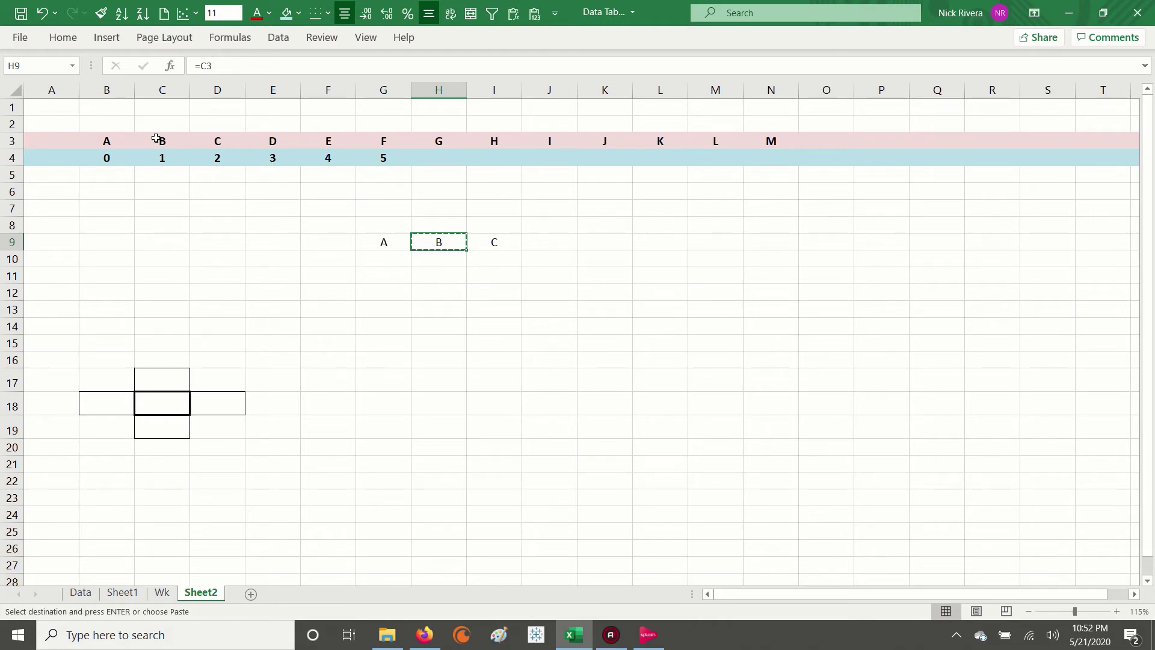
key(Right)
key(ctrl+v)
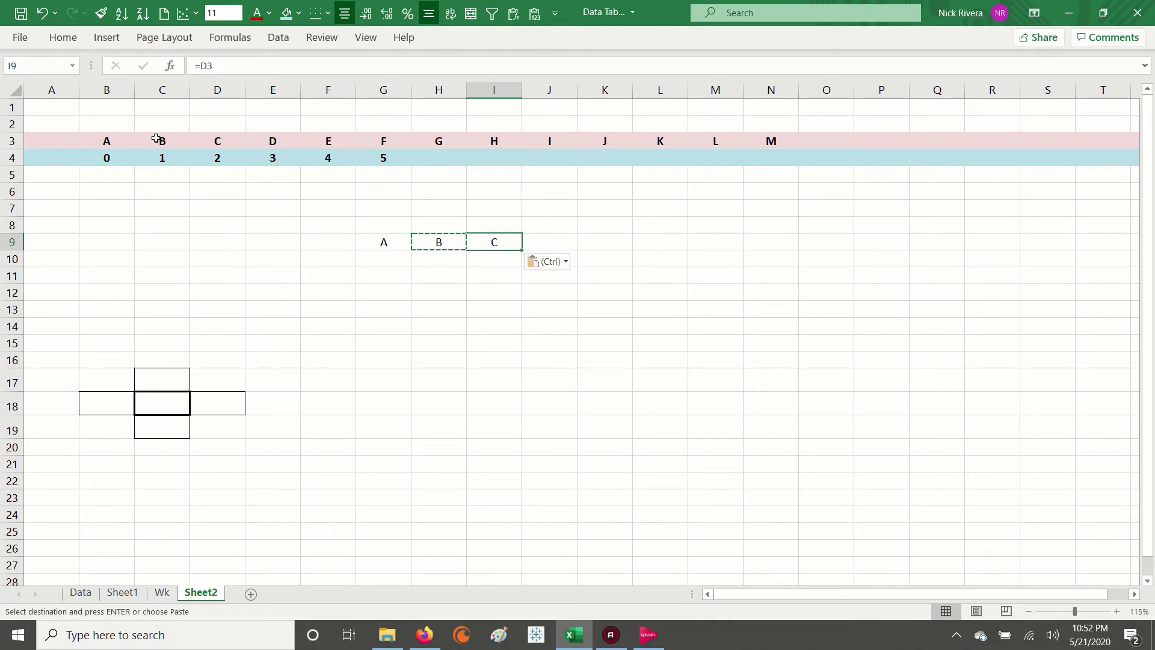
key(F2)
key(Escape)
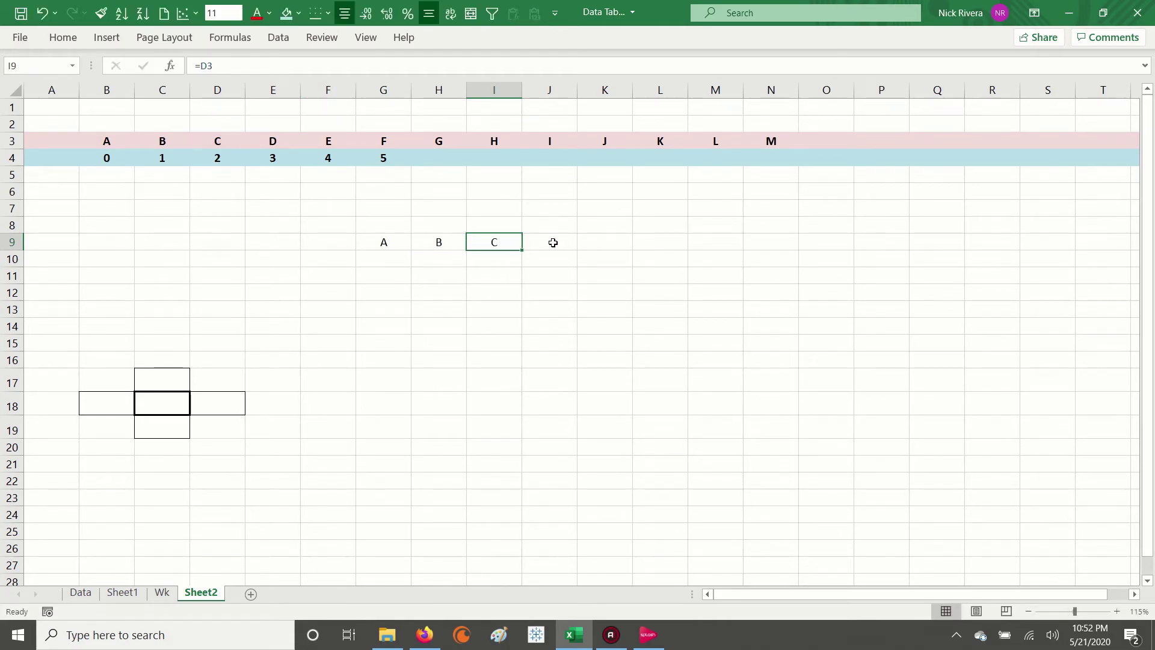
Step: Check the highlighted source cells of the formulas in H9 and I9 in turn
click(457, 244)
key(F2)
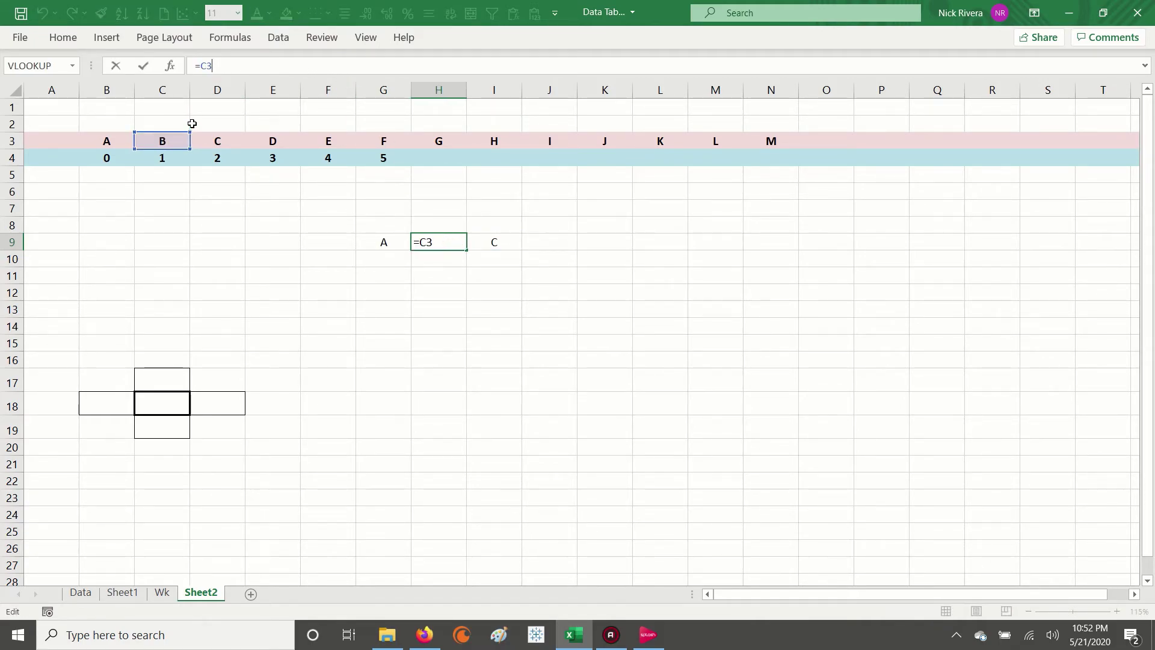
key(Tab)
key(F2)
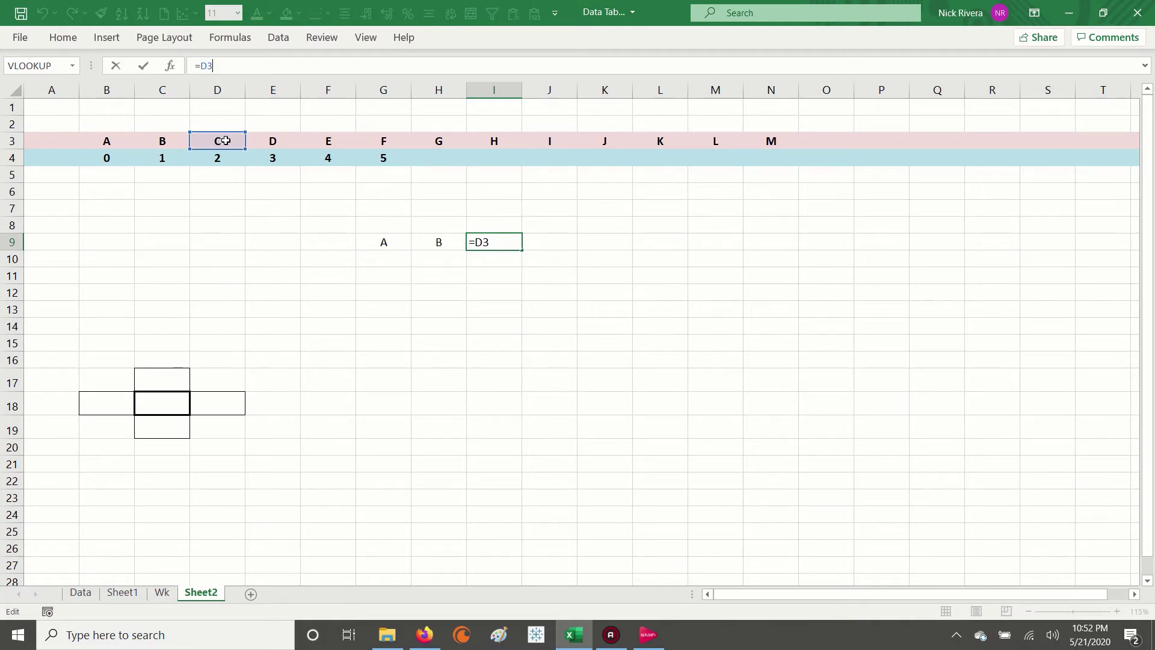
key(Tab)
Step: Copy the formula in I9 across the row through O9
key(Left)
key(ctrl+c)
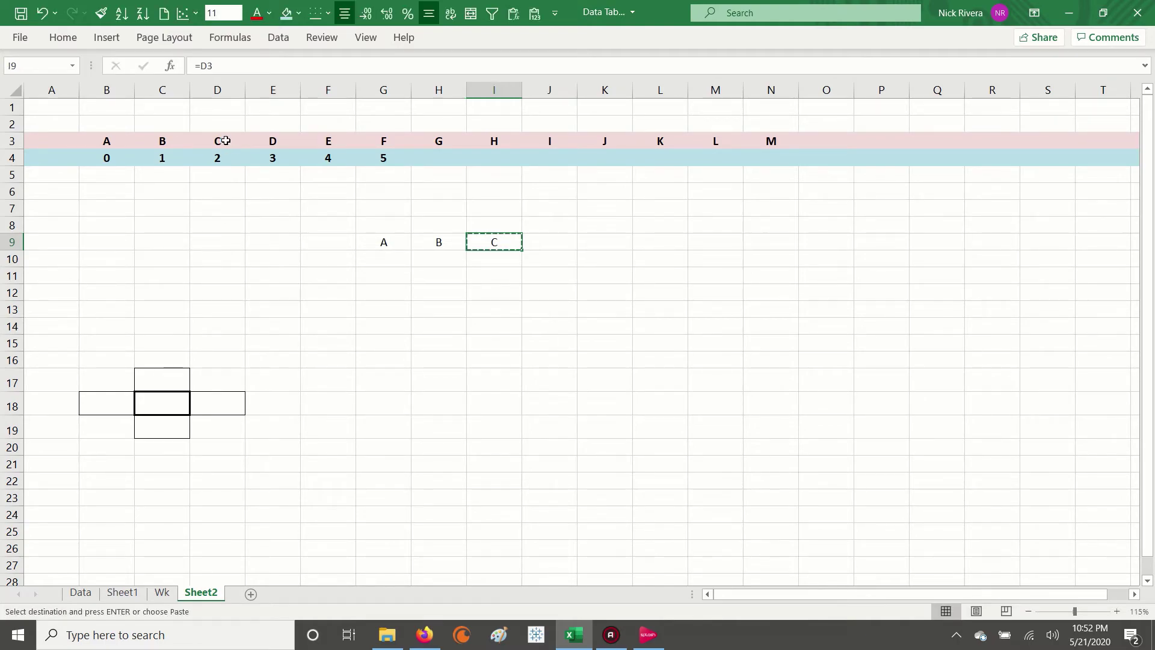
key(shift+Right)
key(shift+Left)
key(shift+Right)
key(shift+Right)
key(shift+Right)
key(shift+Right)
key(shift+Right)
key(shift+Right)
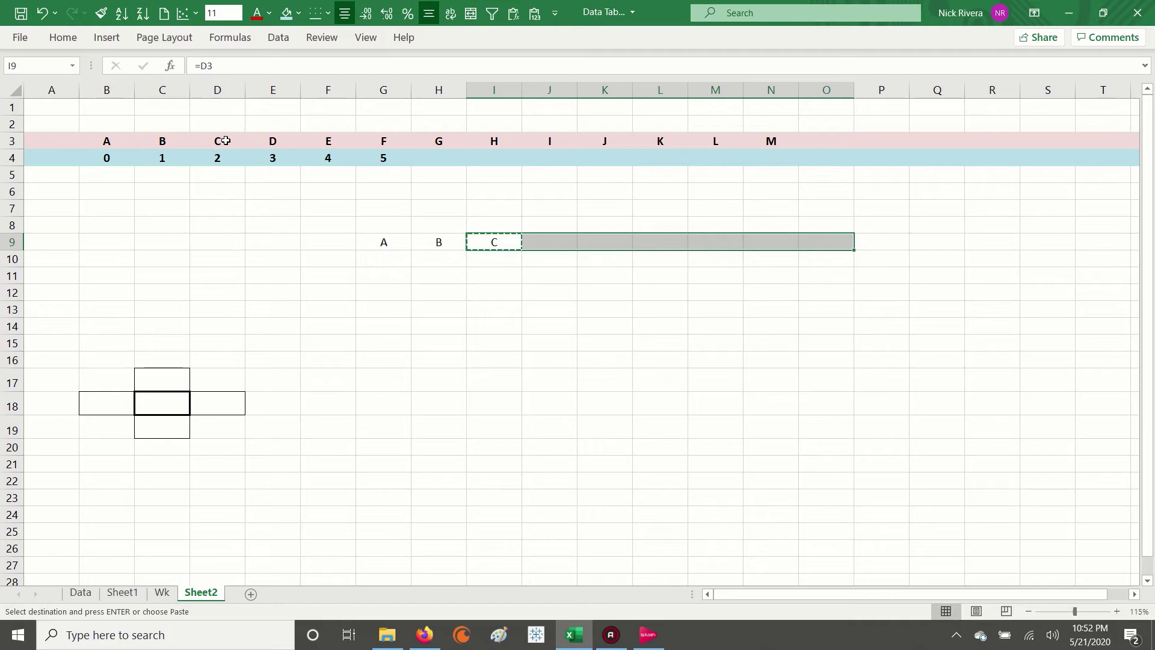
key(ctrl+v)
key(Escape)
key(Right)
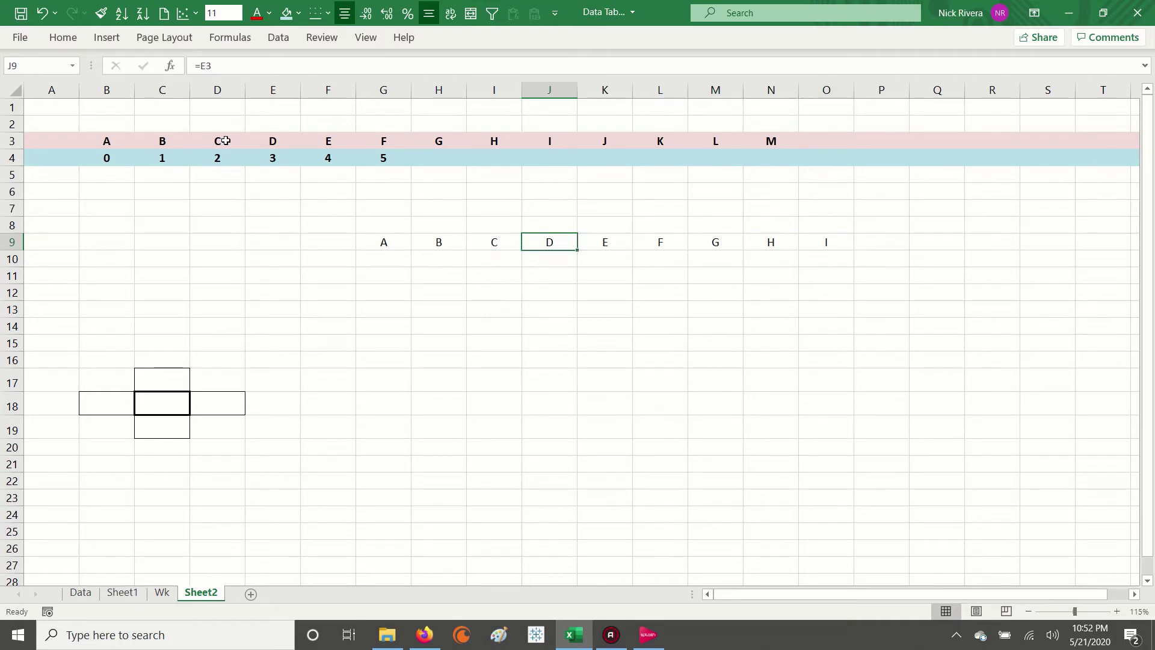
Step: Step through the formulas in J9 to O9 and examine the row 3 cell each one references
click(237, 65)
key(Tab)
click(237, 65)
key(Tab)
click(237, 65)
key(Tab)
click(237, 65)
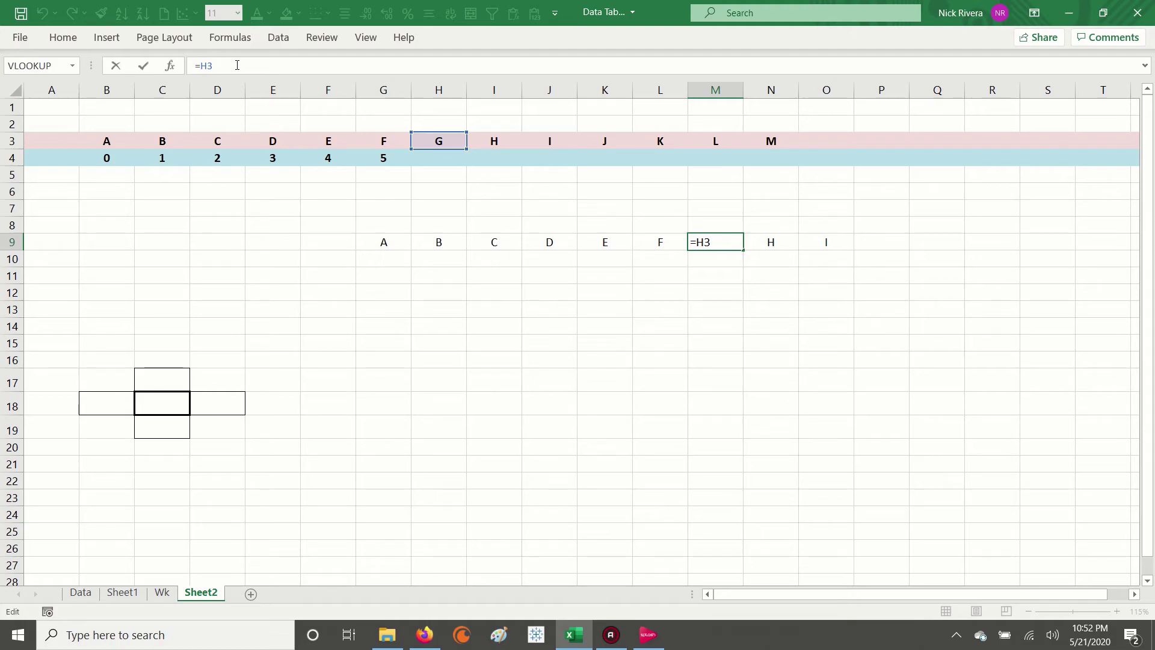
key(Tab)
click(237, 65)
key(Tab)
click(237, 65)
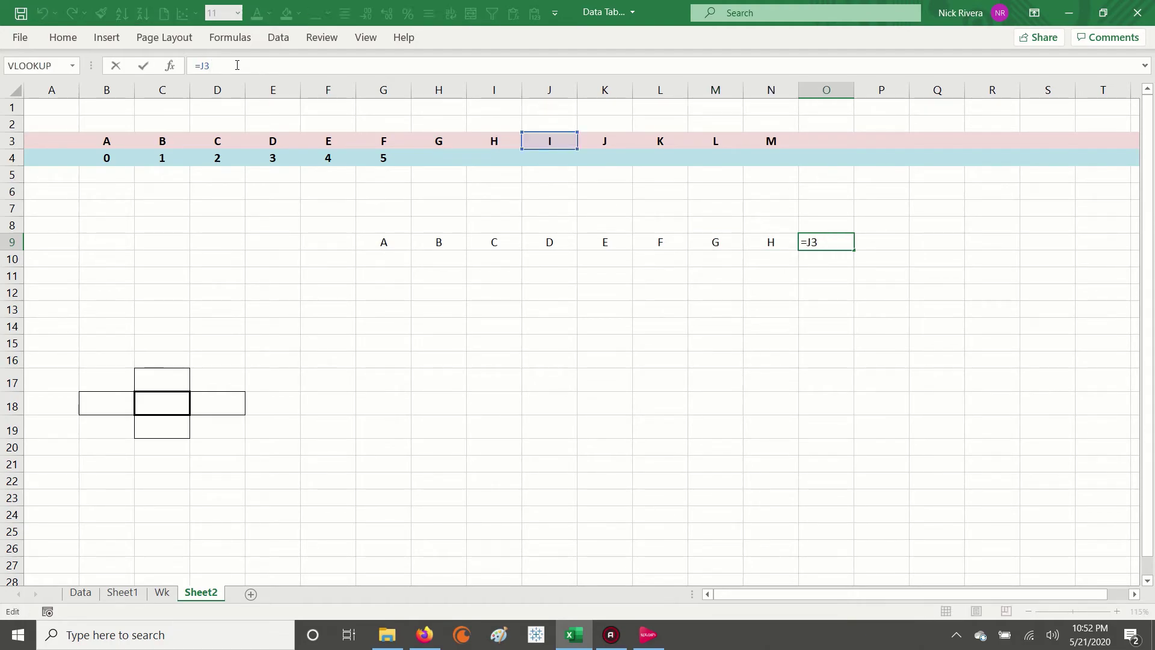
key(Tab)
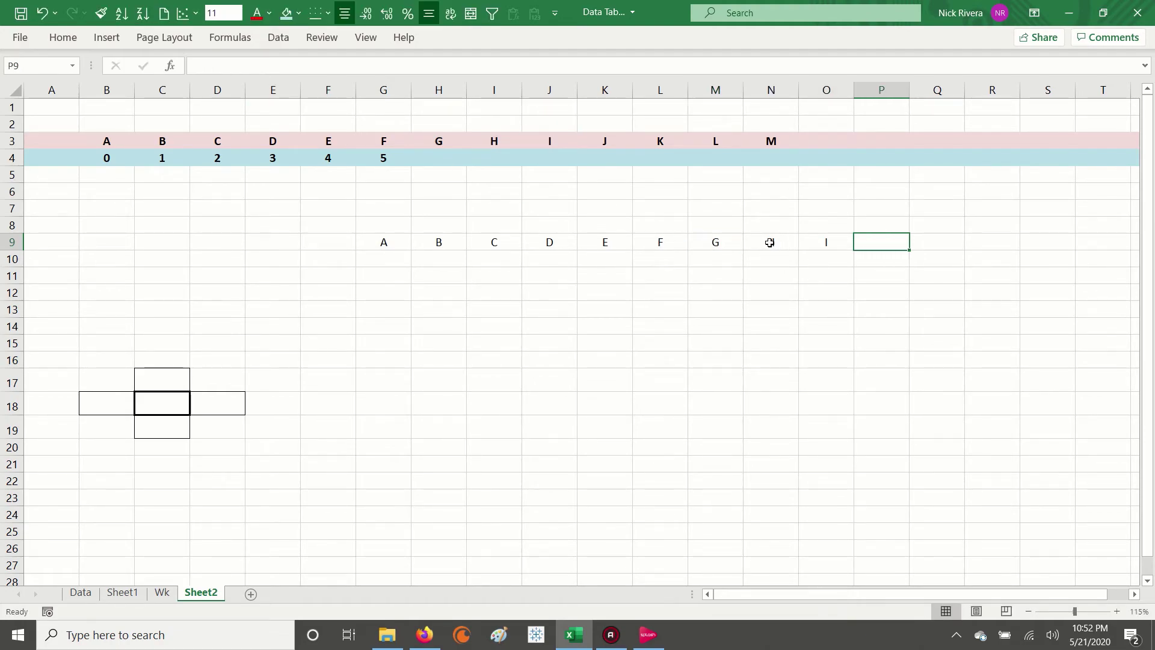
Step: Copy the formula in O9 across P9:R9 and go to R9 to check its reference
click(812, 243)
click(342, 66)
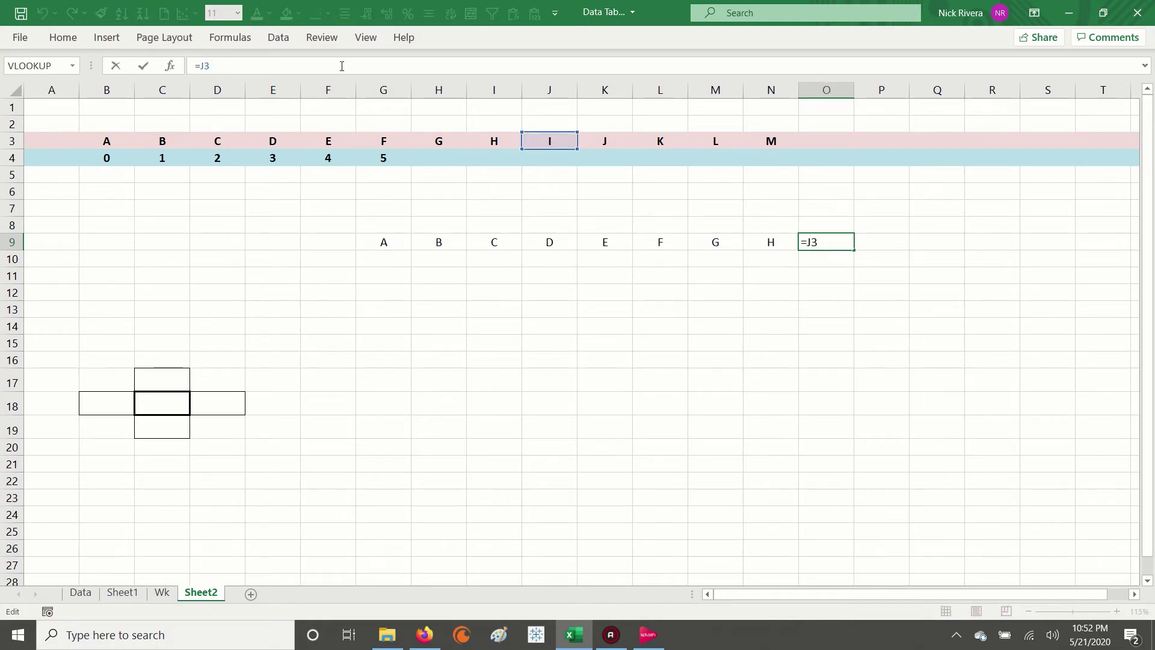
key(Escape)
key(ctrl+c)
key(shift+Right)
key(shift+Right)
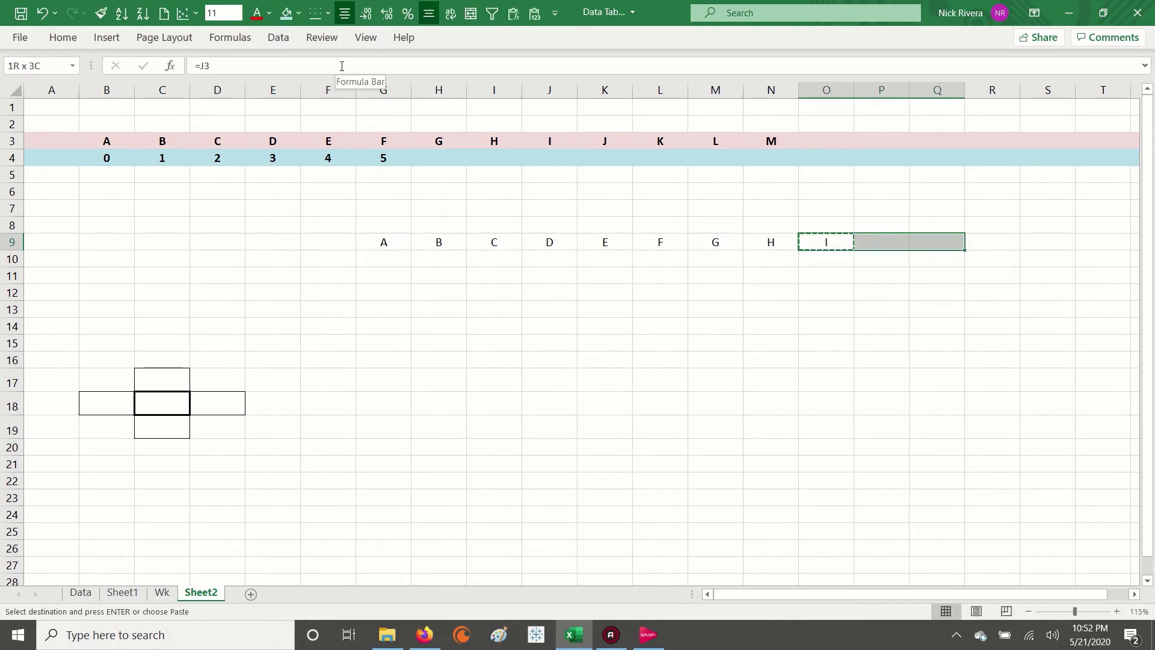
key(shift+Right)
key(Return)
key(Right)
key(Right)
key(Right)
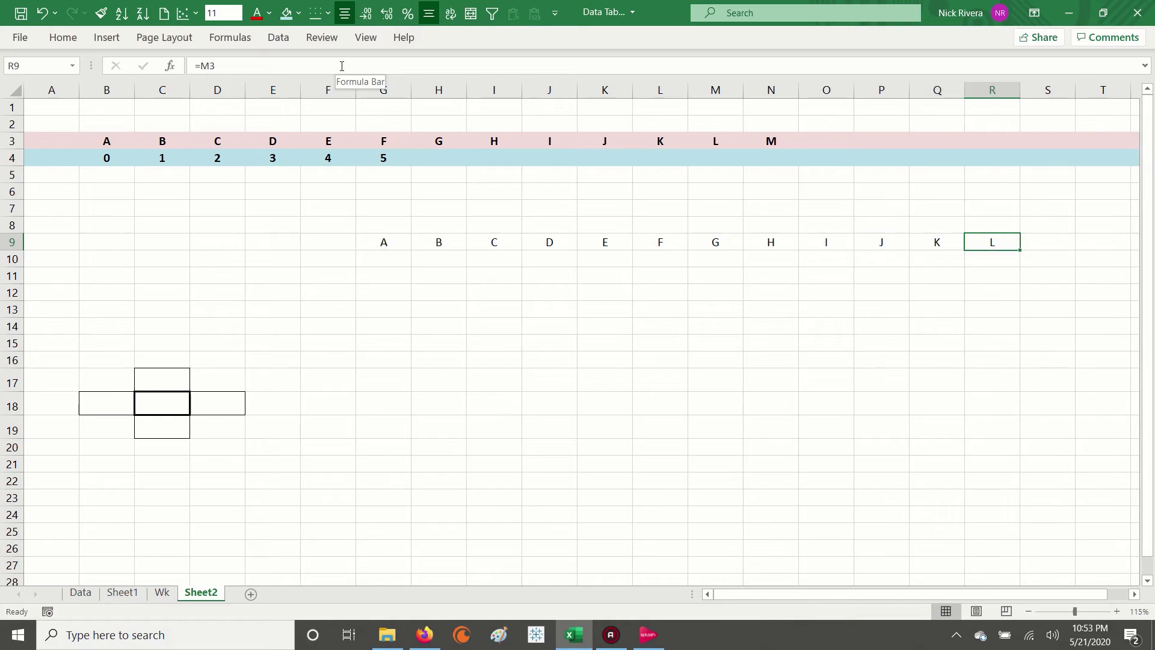
Step: Copy the formula in R9 into S9 and go to S9 to check its reference
key(ctrl+c)
key(shift+Right)
key(Return)
key(Right)
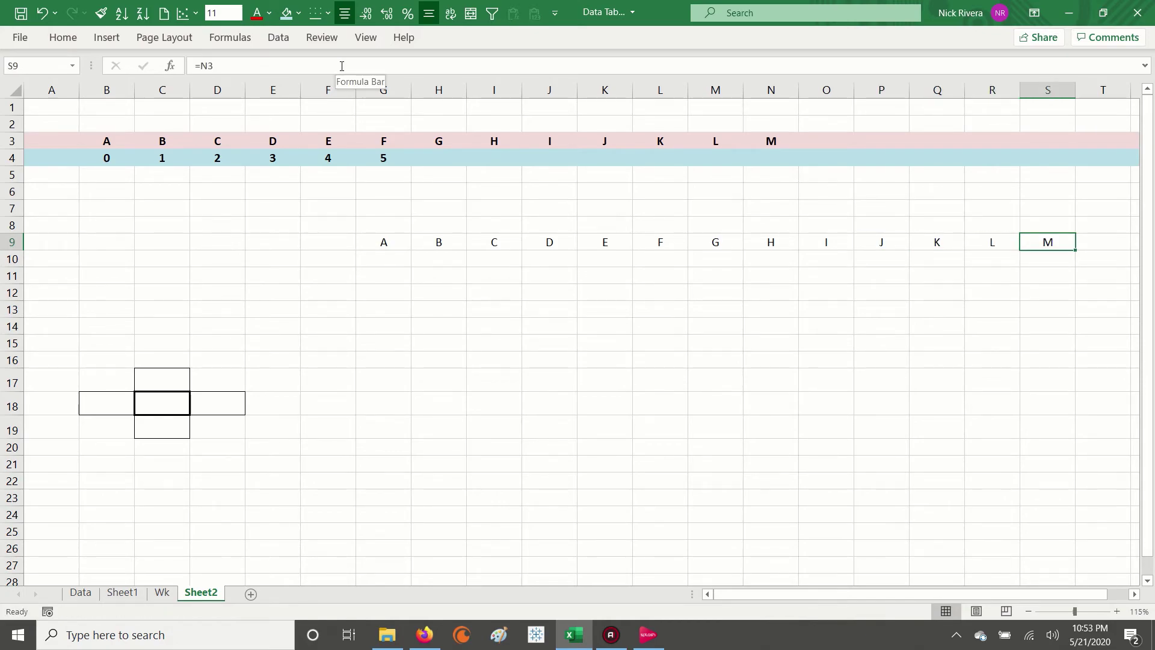
Step: Highlight the full run of copied formulas in G9:S9 and return to the original formula in G9
key(ctrl+Left)
key(ctrl+shift+Right)
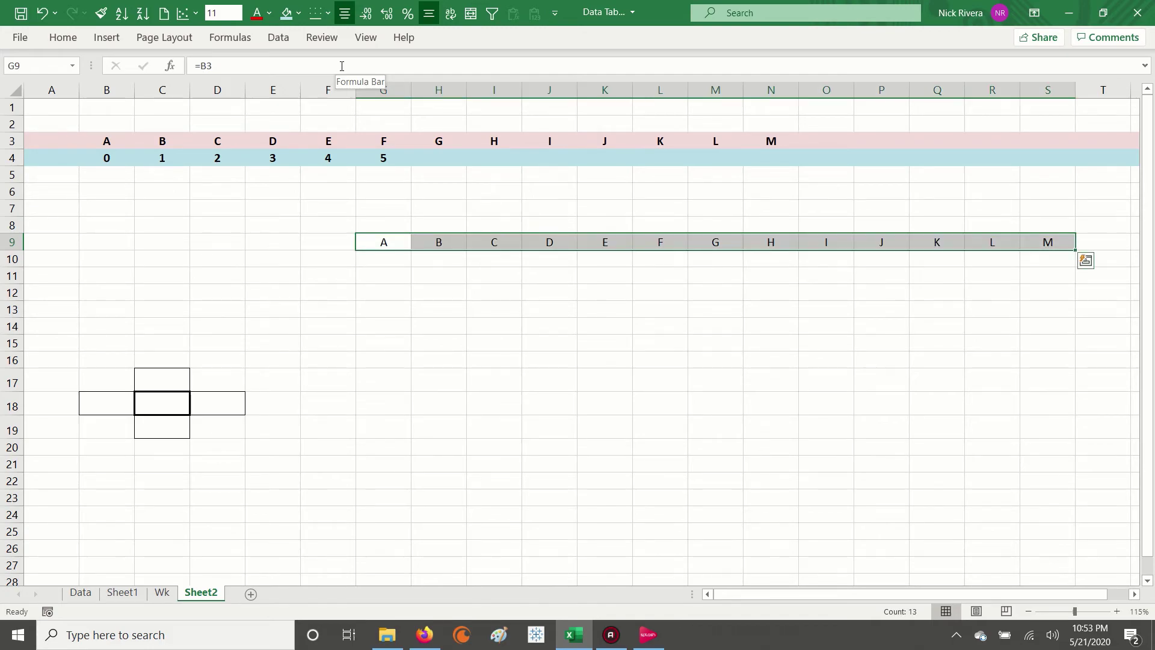
key(ctrl+shift+Left)
key(ctrl+Right)
key(ctrl+Left)
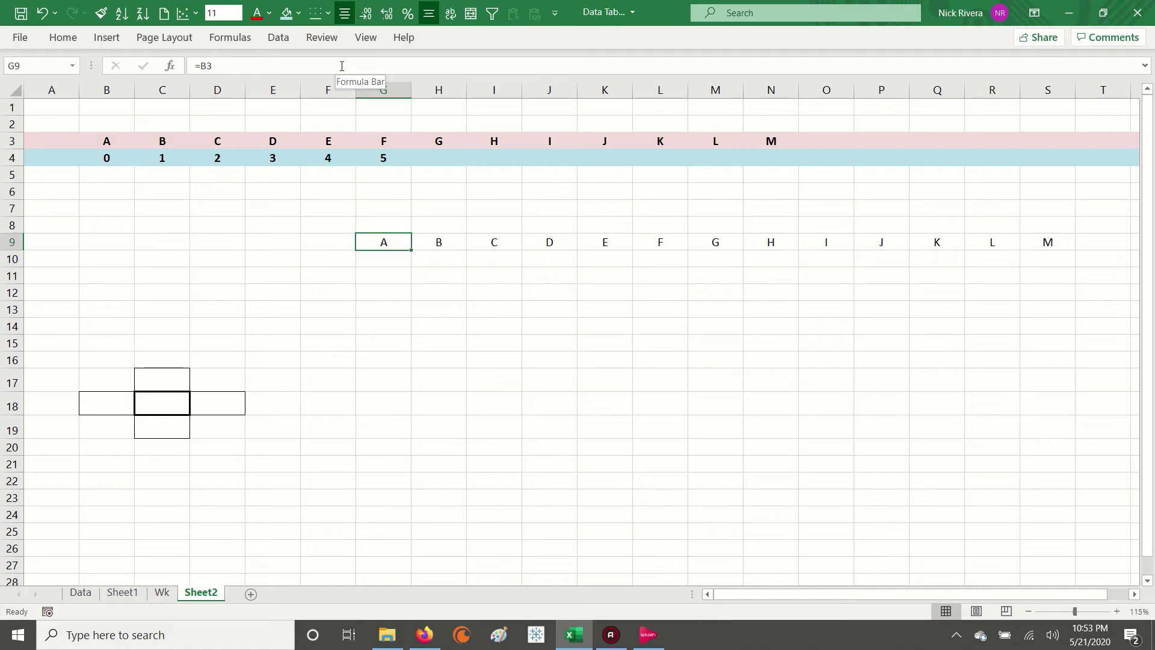
key(Up)
key(Down)
key(ctrl+c)
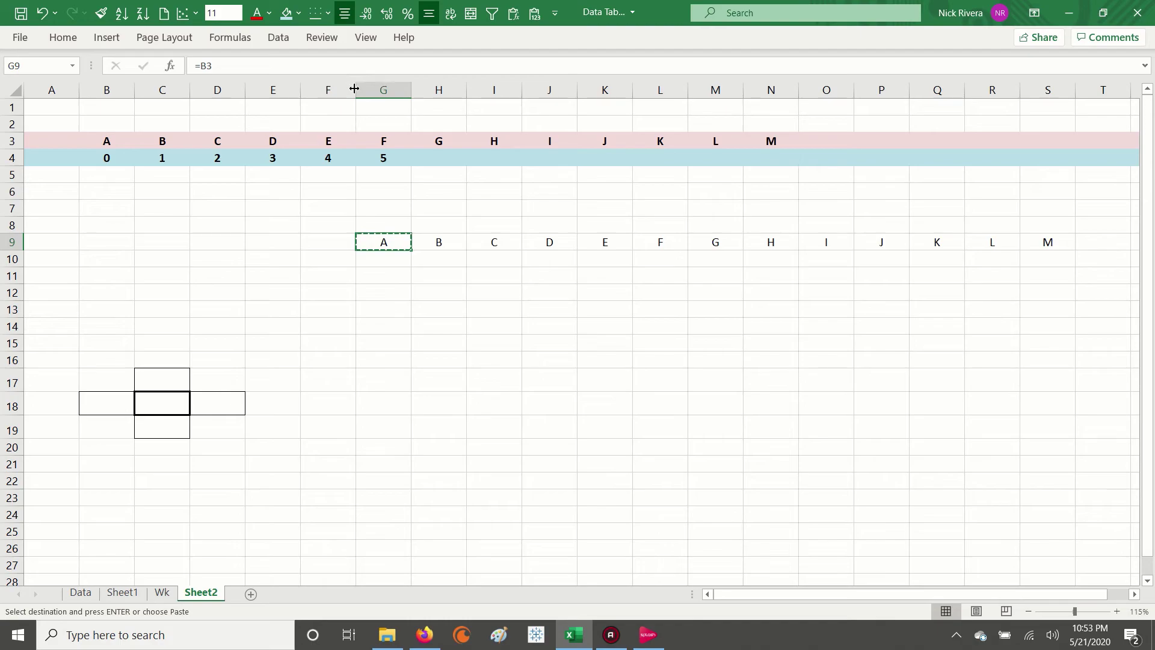
key(Escape)
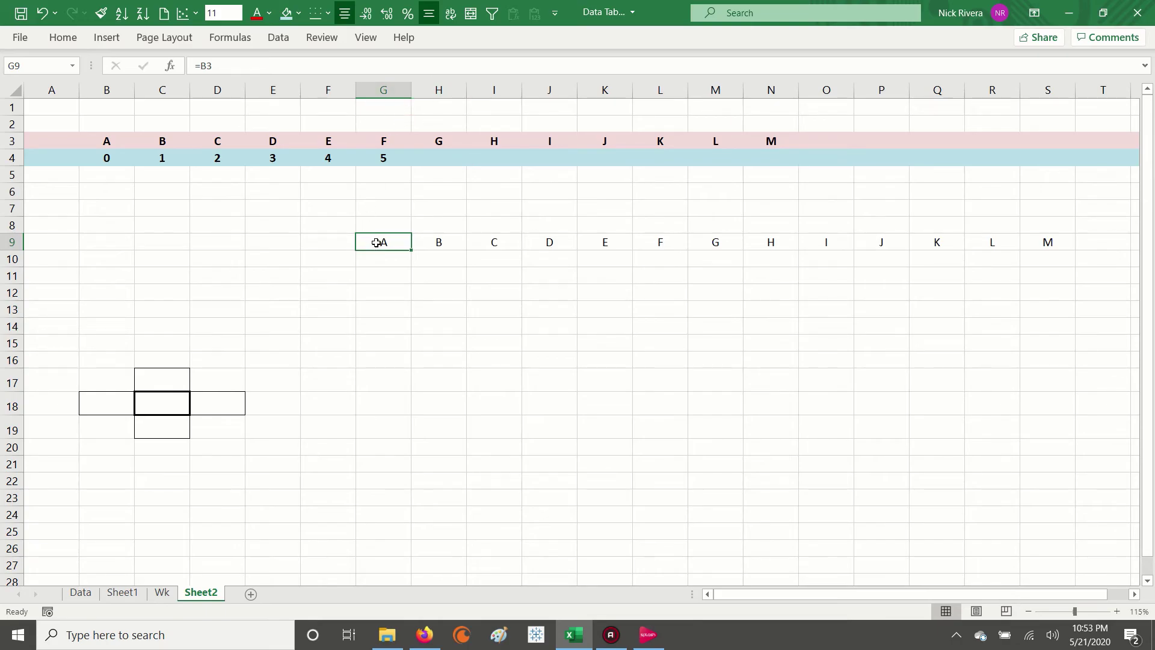
Step: Highlight column G and row 9 together, and check the source cell of the formula in G9
click(383, 90)
ctrl+click(12, 242)
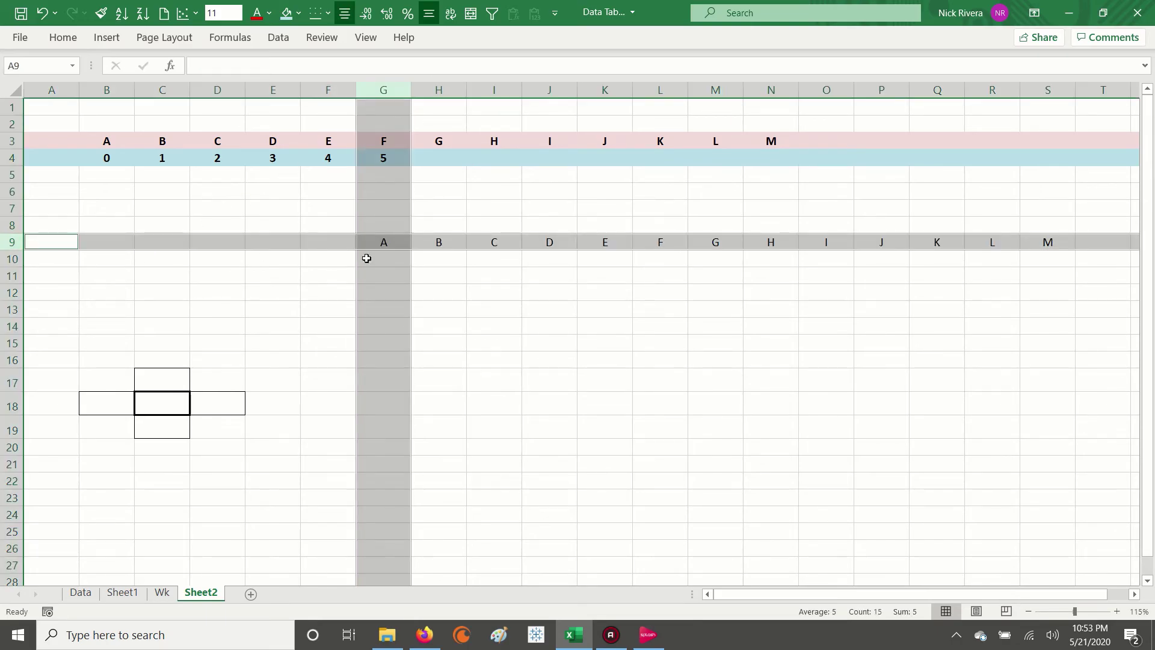
click(384, 242)
key(ctrl+c)
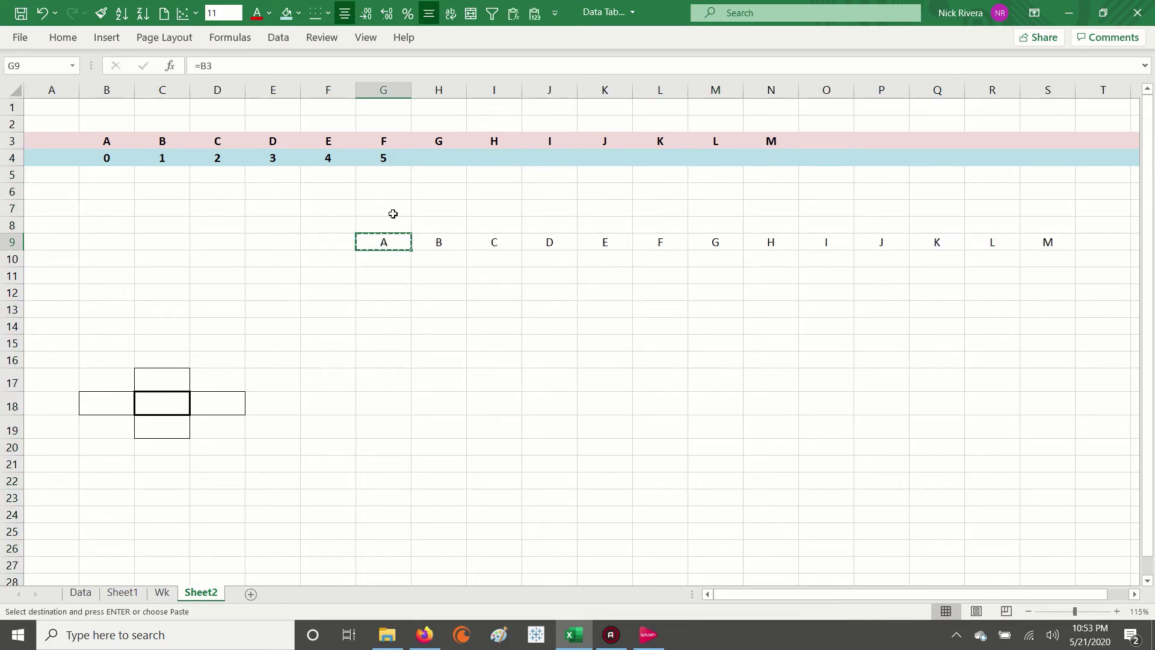
key(F2)
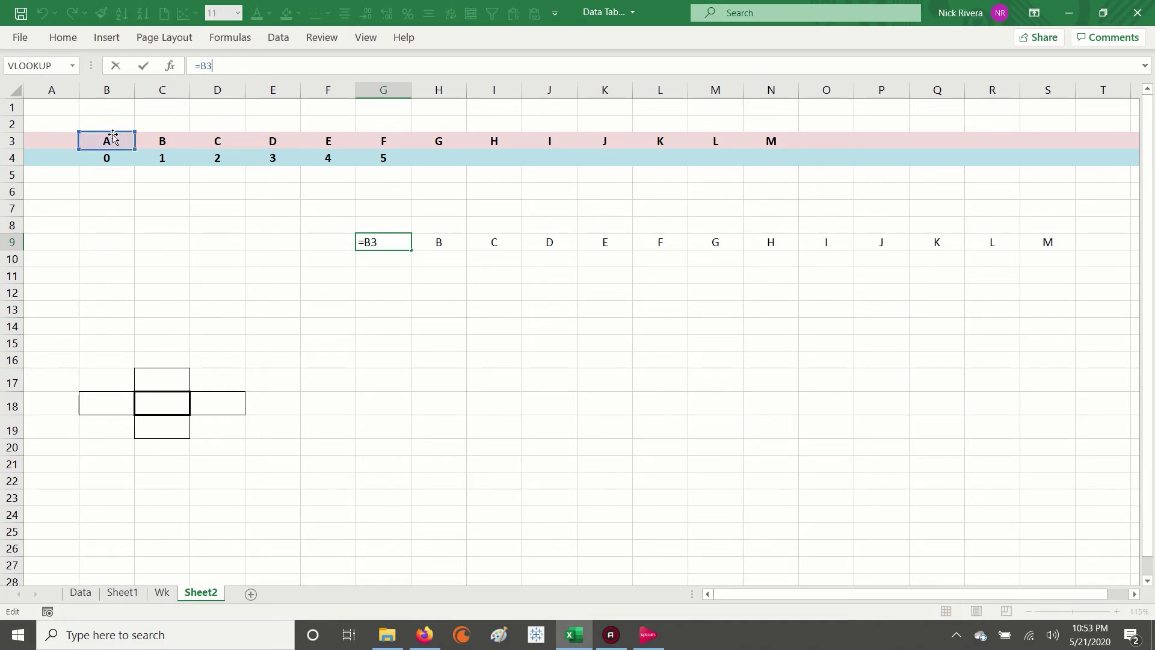
key(Escape)
Step: Copy the formula in G9 one row down into G10 and check the copy's reference
key(ctrl+c)
key(Down)
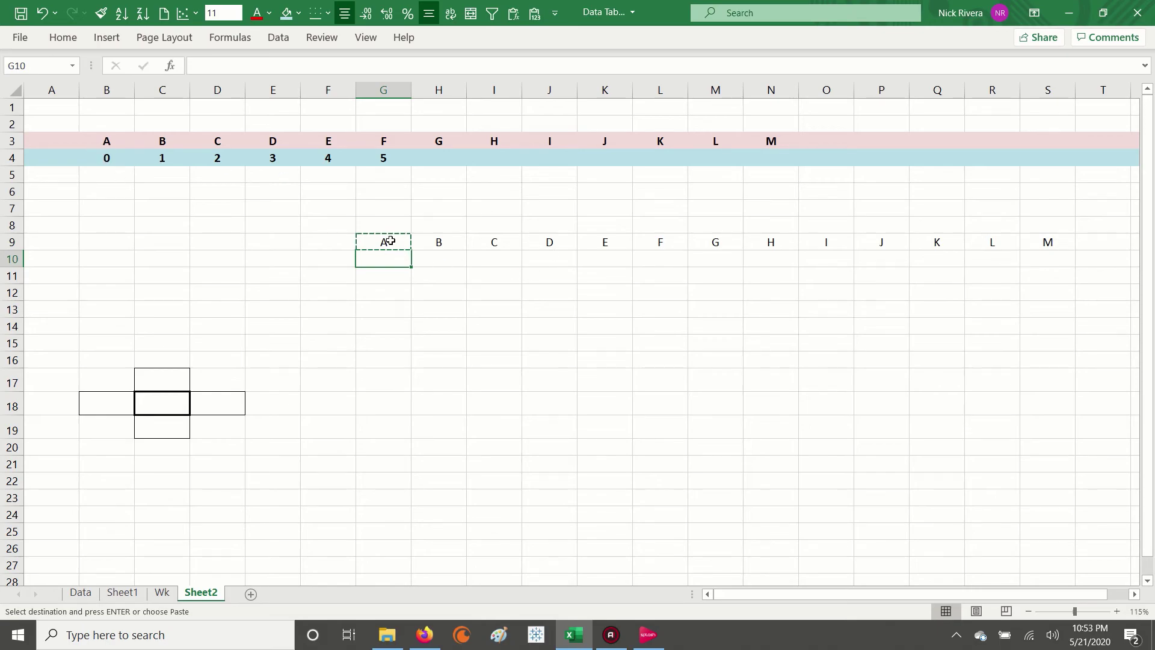
click(98, 140)
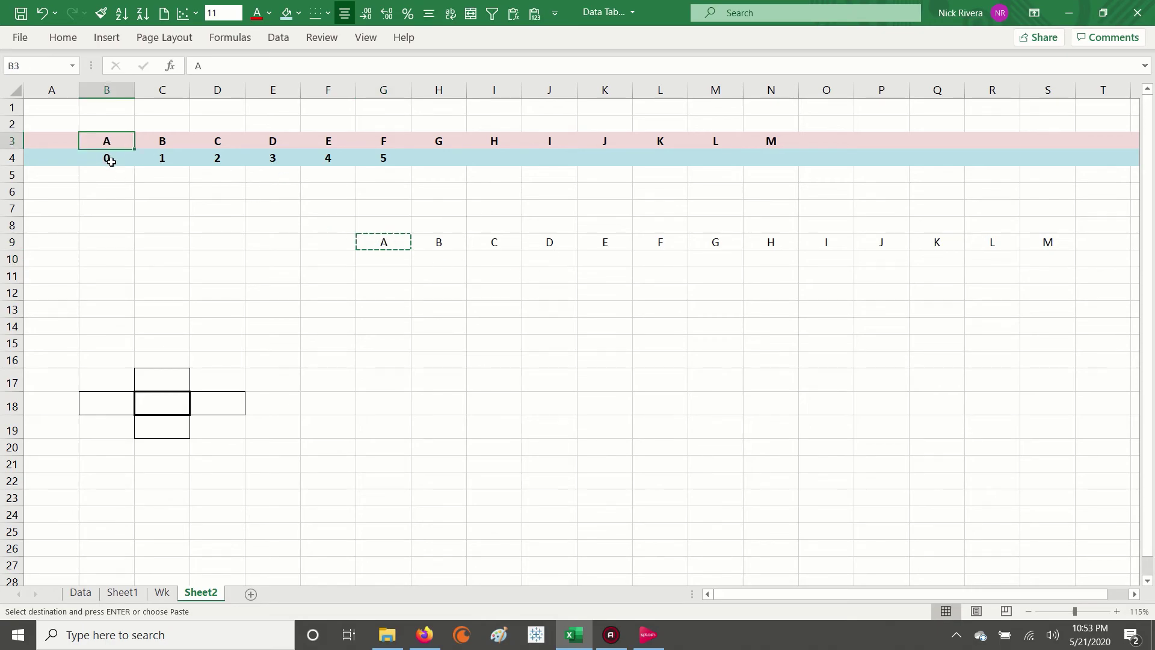
ctrl+click(110, 160)
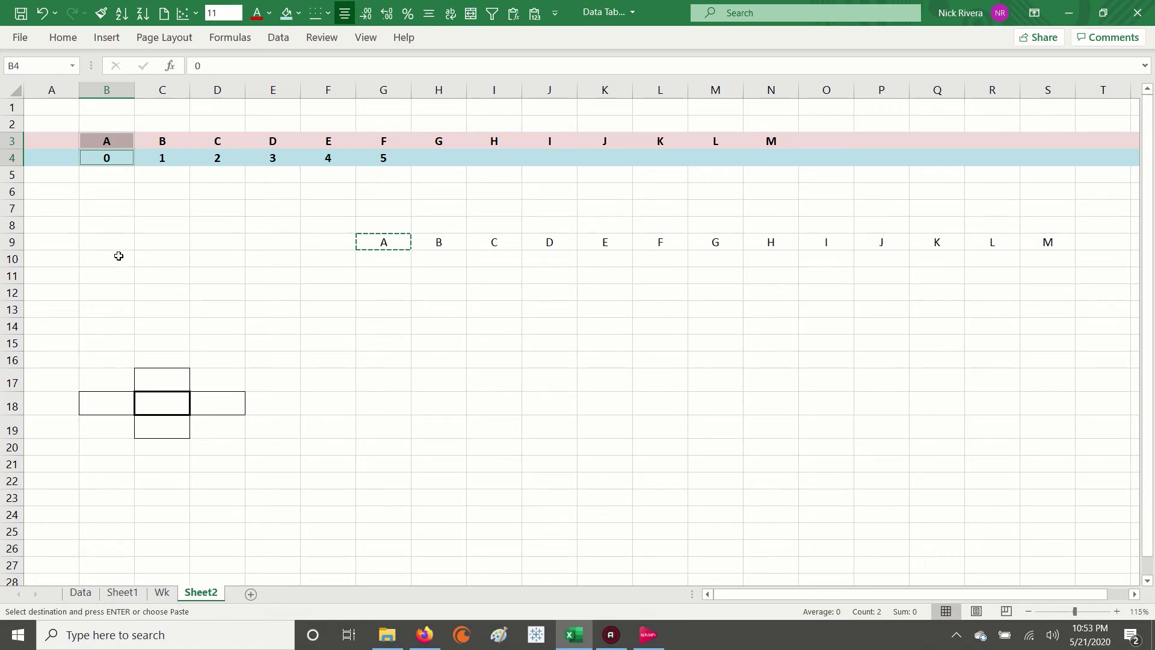
click(369, 245)
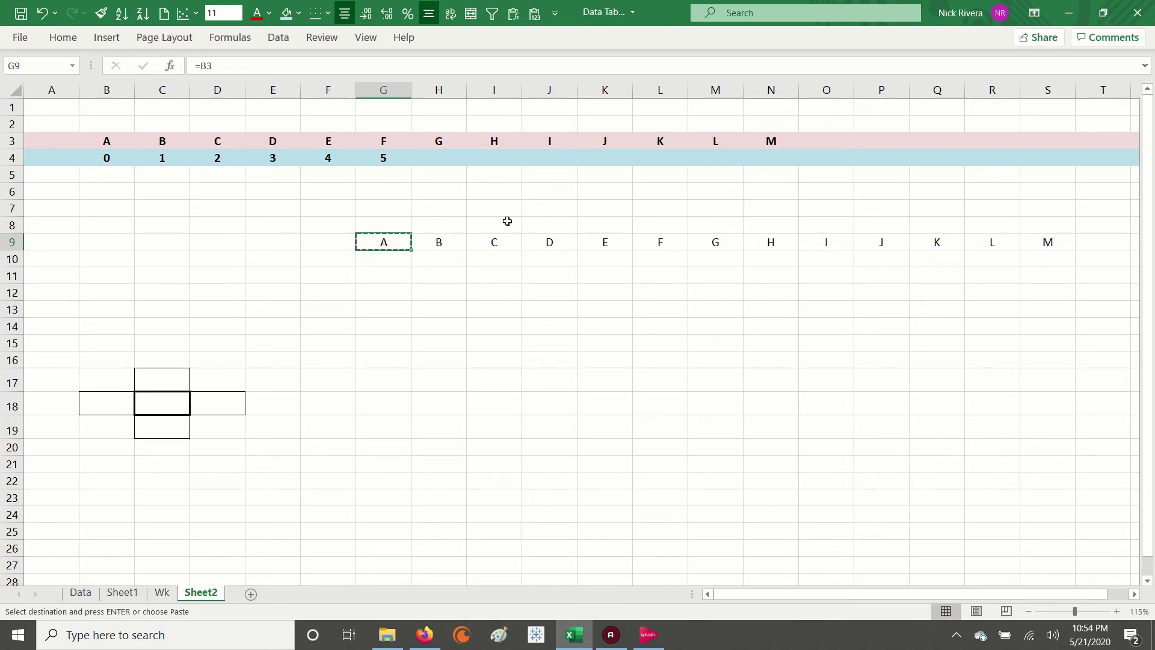
key(Down)
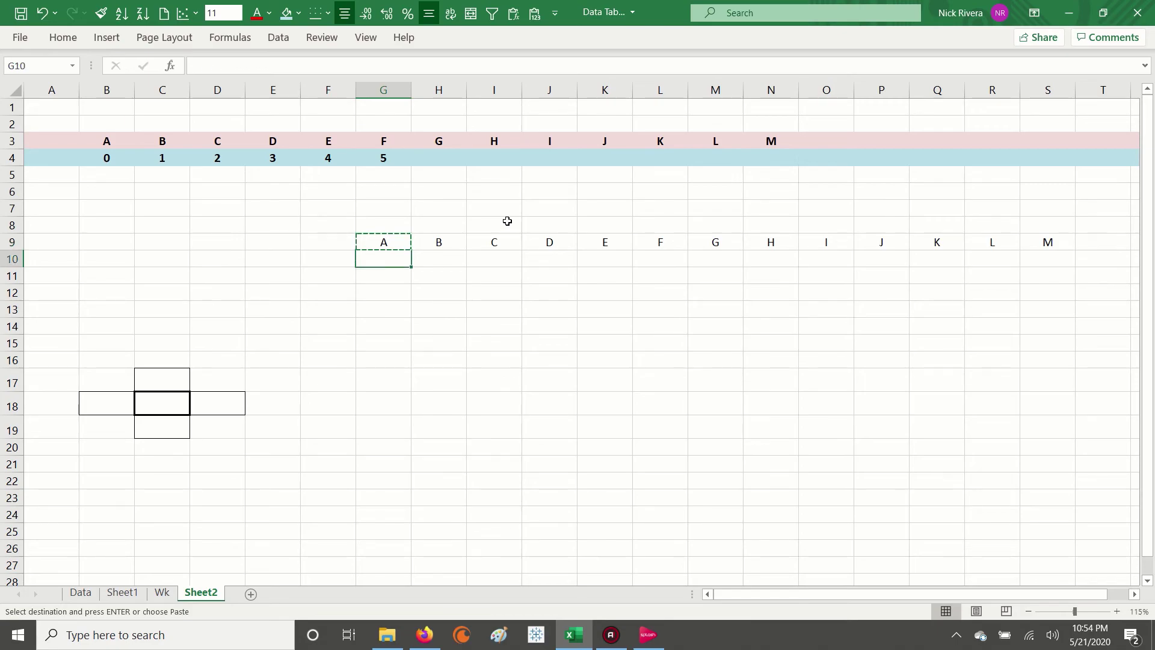
key(ctrl+v)
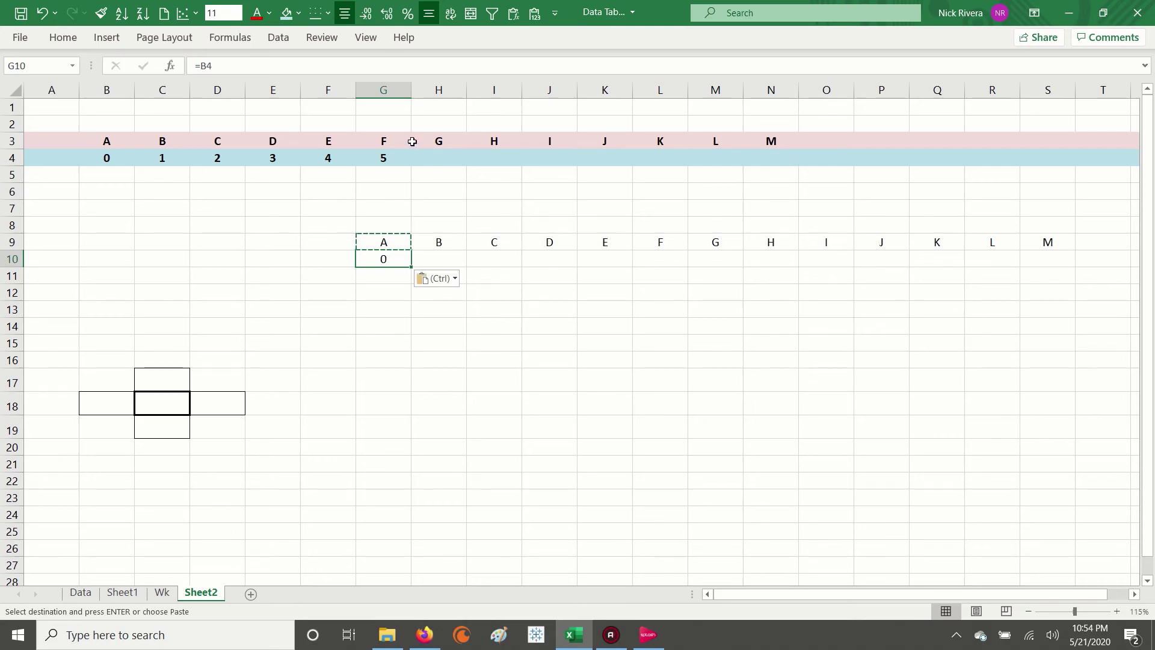
click(301, 64)
key(Escape)
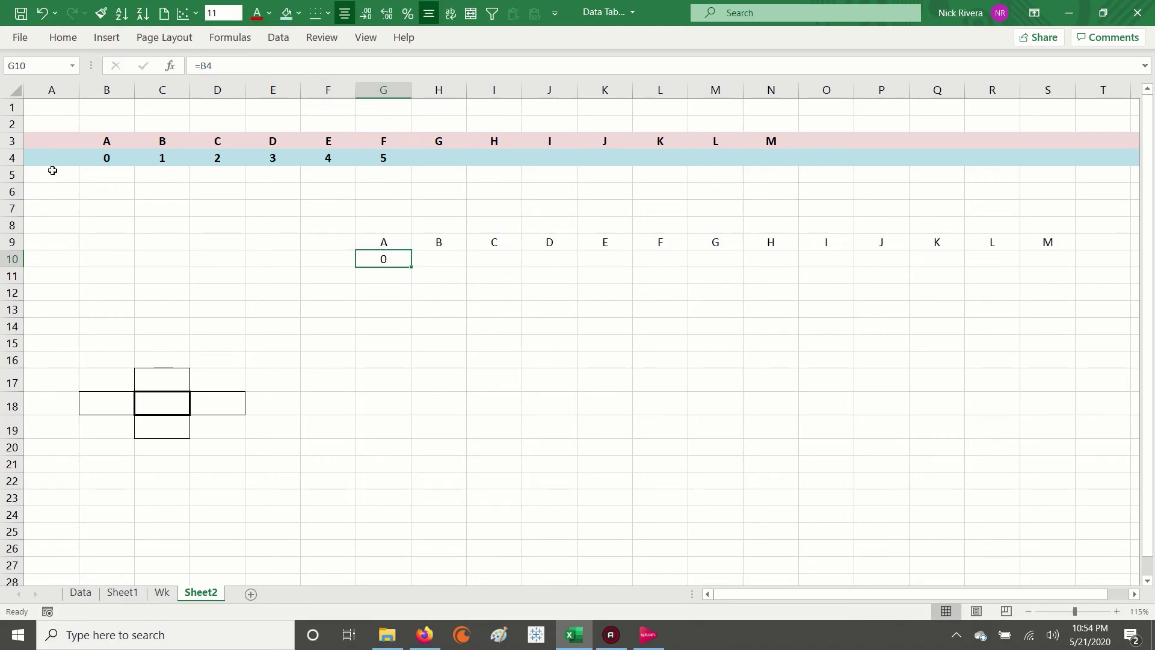
Step: Enter 10, 20, 30 and 40 down column B in cells B5:B8
click(107, 174)
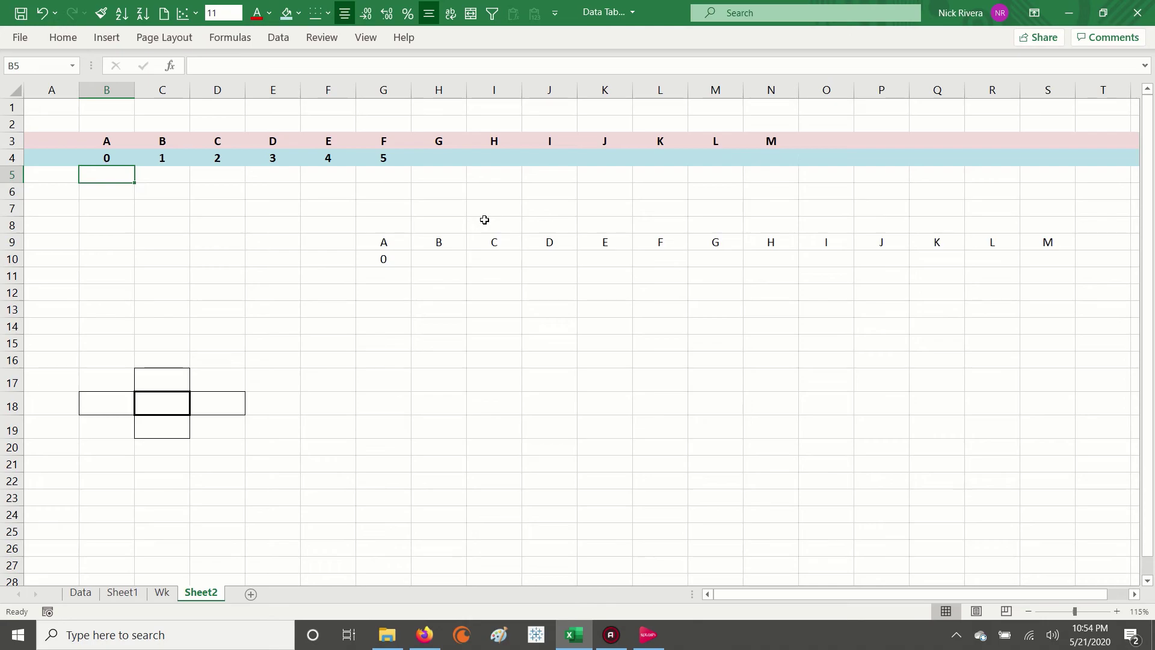
text(10)
key(Return)
text(20)
key(Return)
text(30)
key(Return)
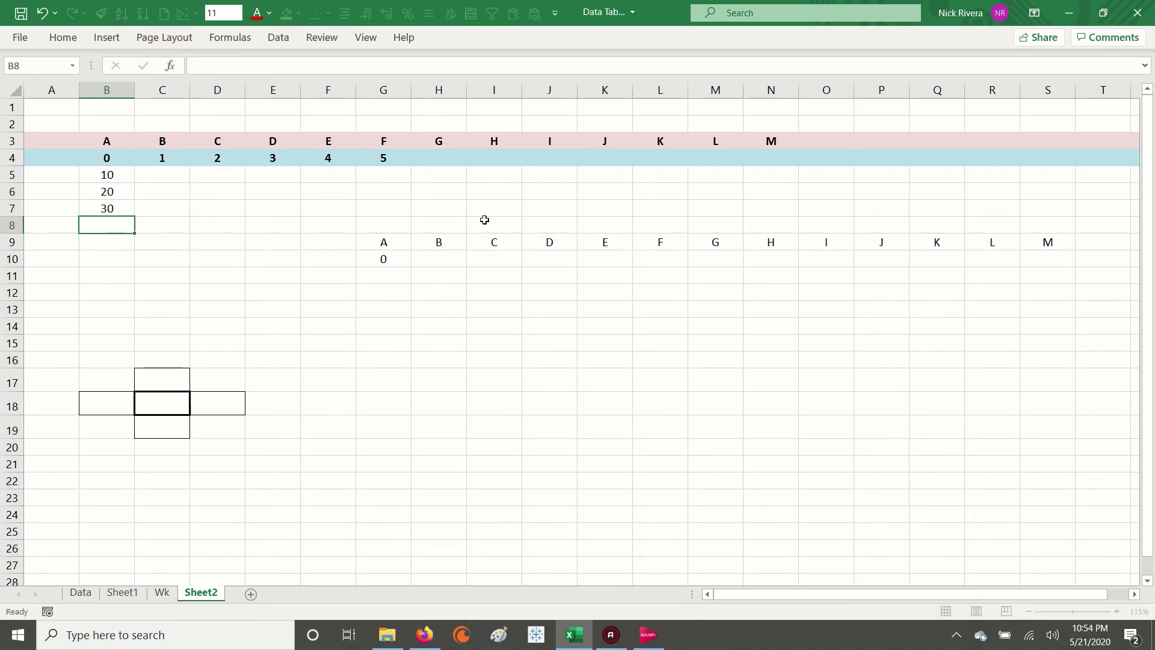
text(14)
key(BackSpace)
key(BackSpace)
text(40)
key(Return)
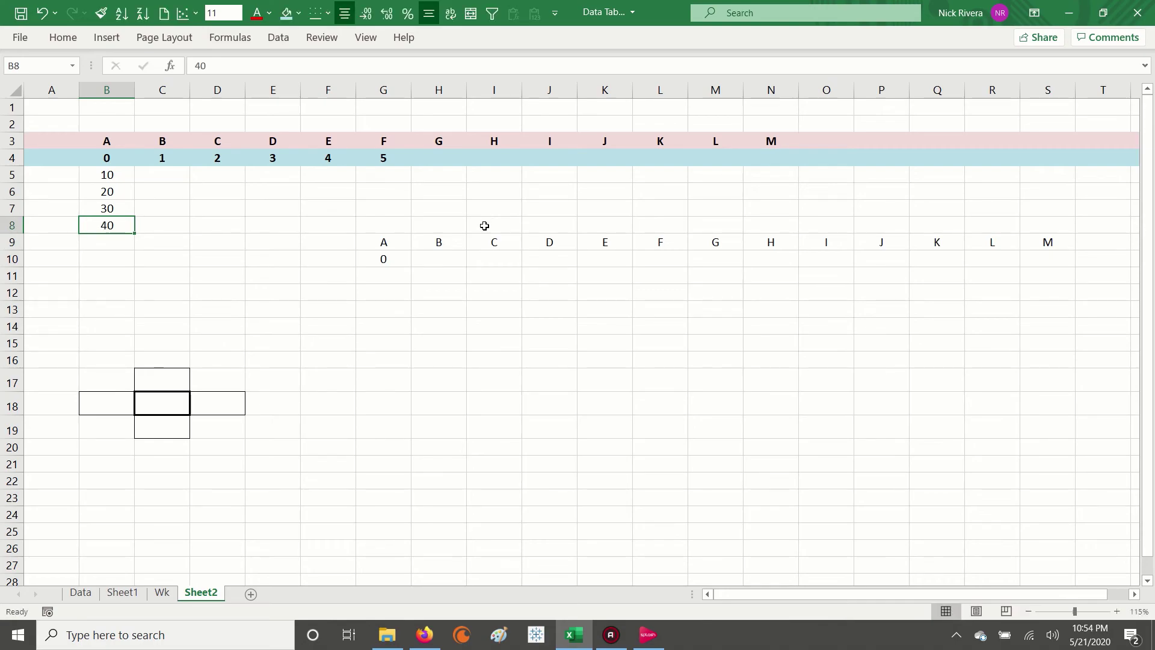
Step: Copy the formula in G10 down the column through G14
click(392, 259)
key(ctrl+c)
key(Down)
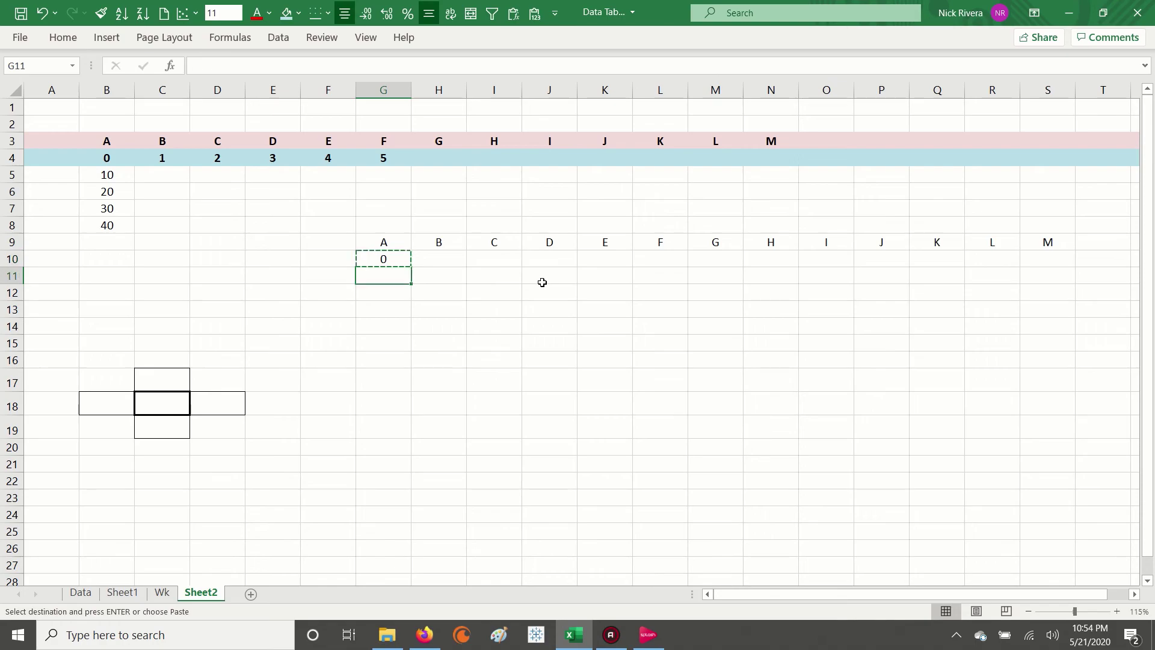
key(ctrl+v)
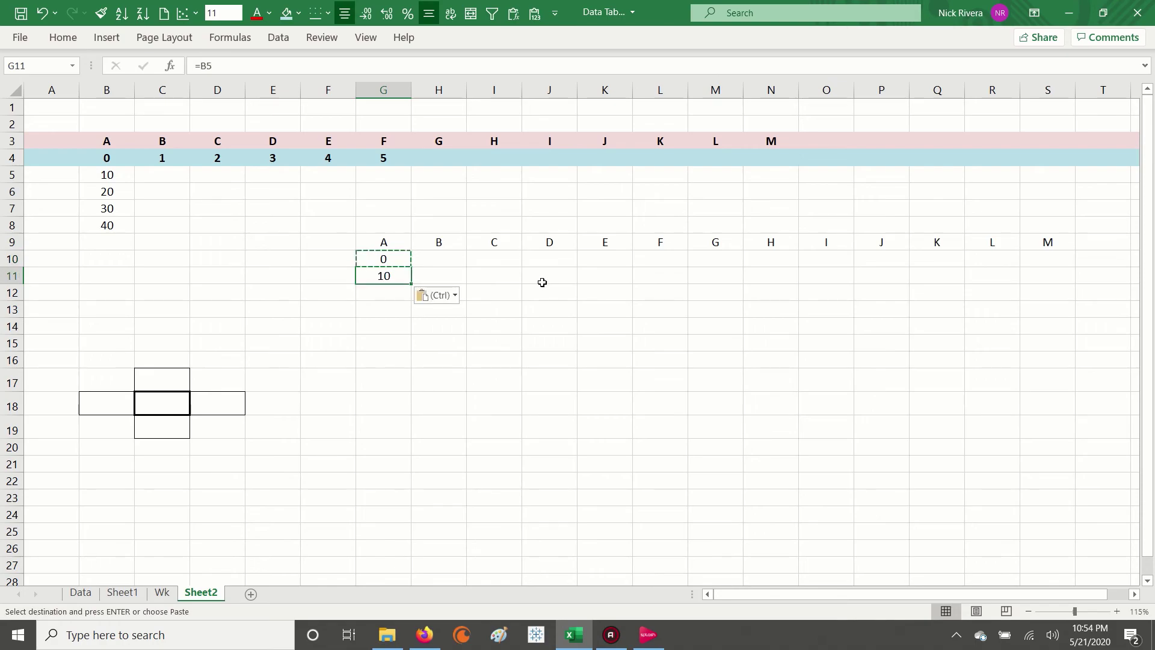
key(Down)
key(ctrl+v)
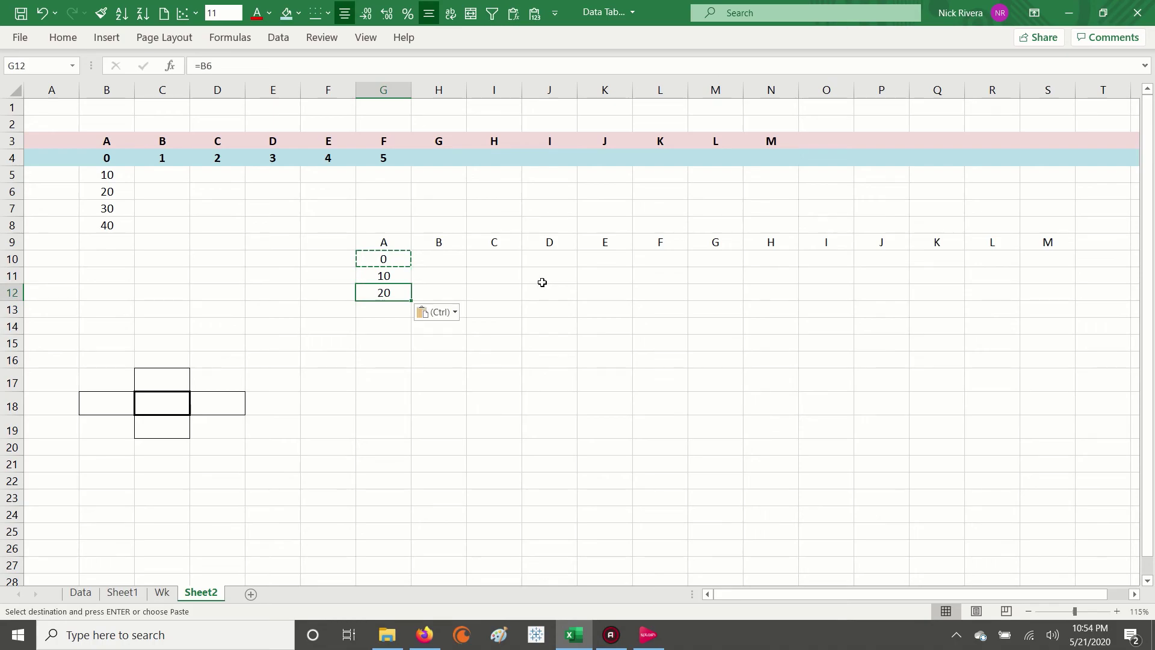
key(shift+Down)
key(shift+Down)
key(ctrl+v)
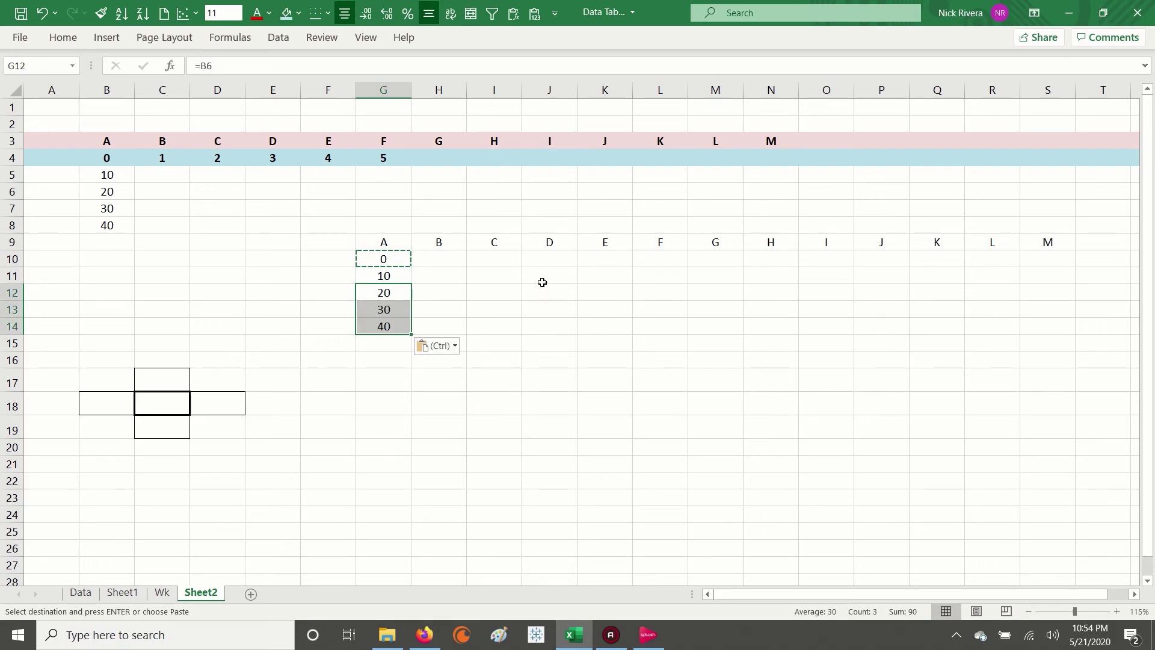
key(Up)
key(Escape)
Step: Step through the formulas in G10 to G14 and examine the column B cell each one references
key(Up)
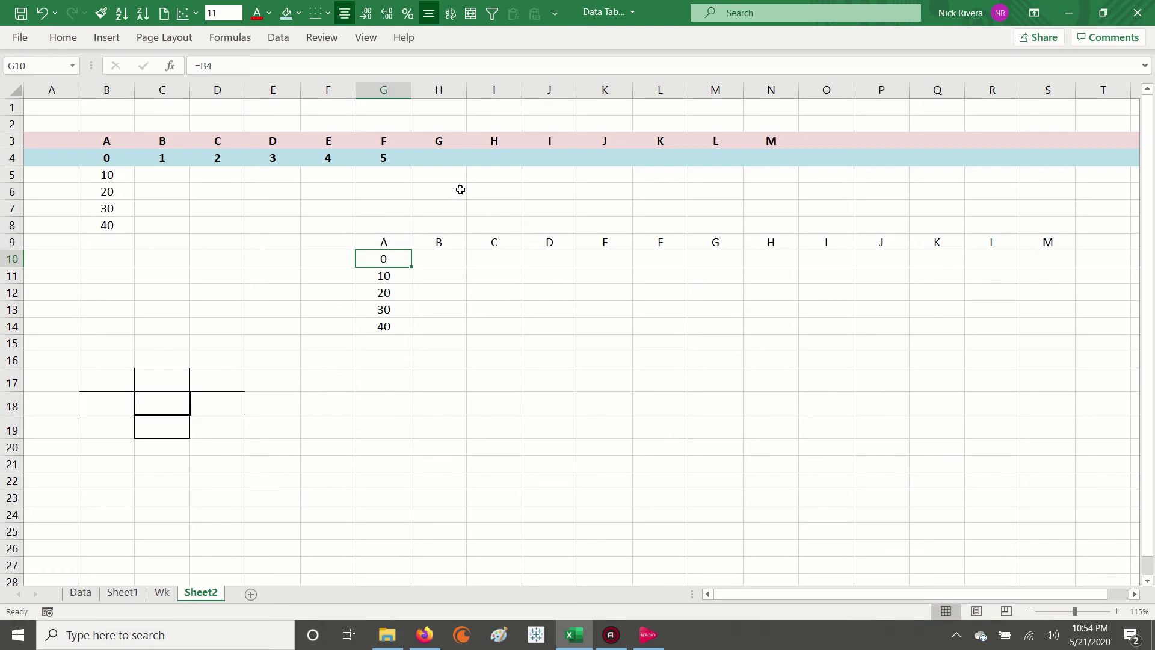
click(330, 62)
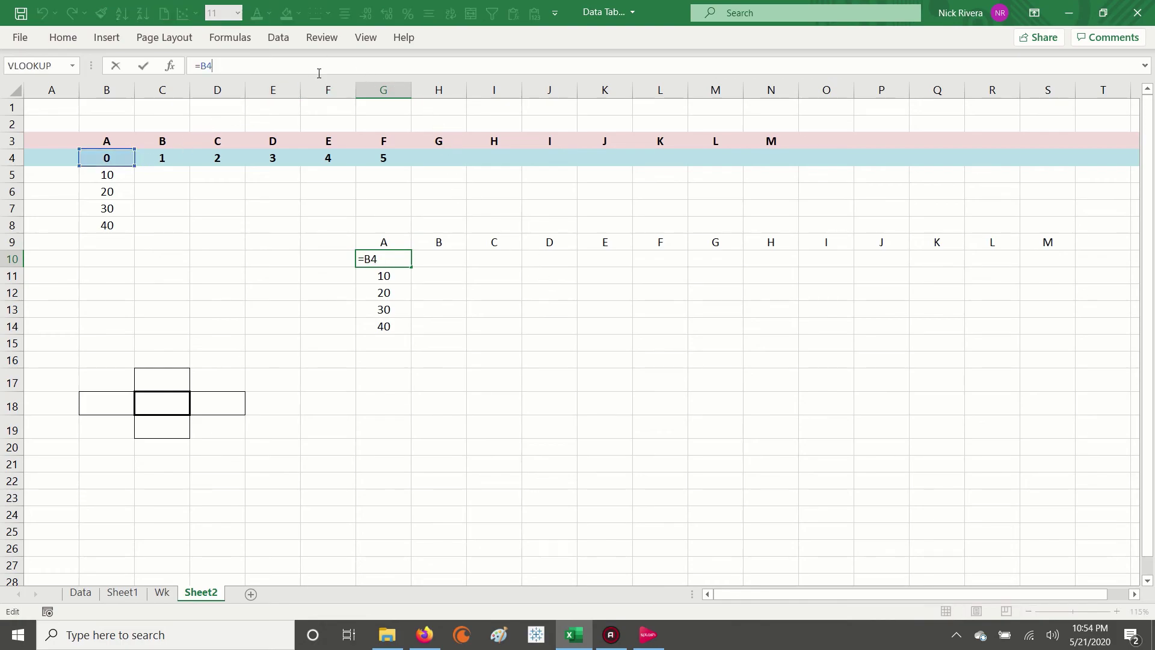
key(Escape)
key(Down)
click(304, 61)
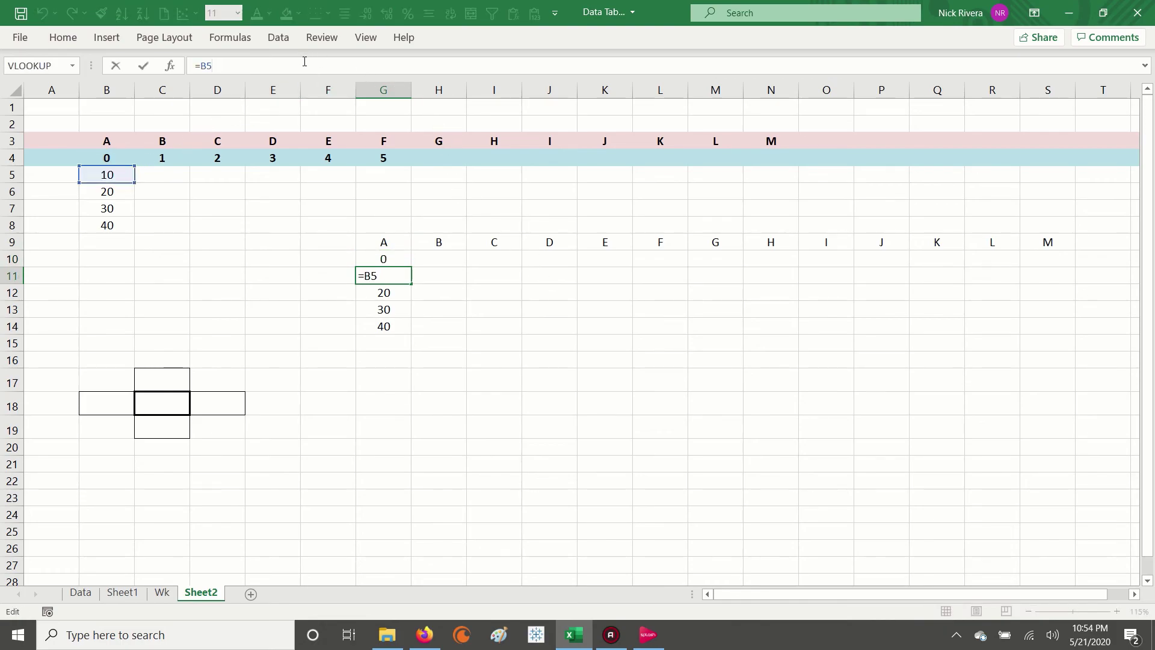
key(Escape)
key(Down)
click(305, 61)
key(Escape)
key(Down)
click(305, 61)
key(Escape)
key(Down)
click(302, 63)
key(Escape)
key(Down)
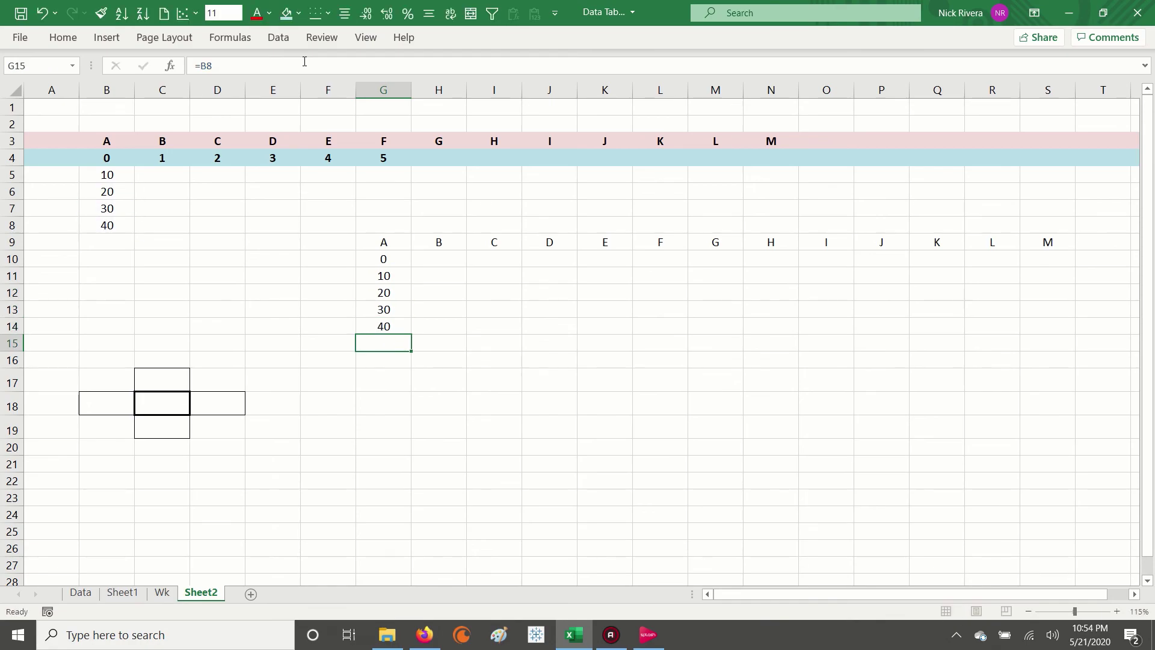
click(389, 325)
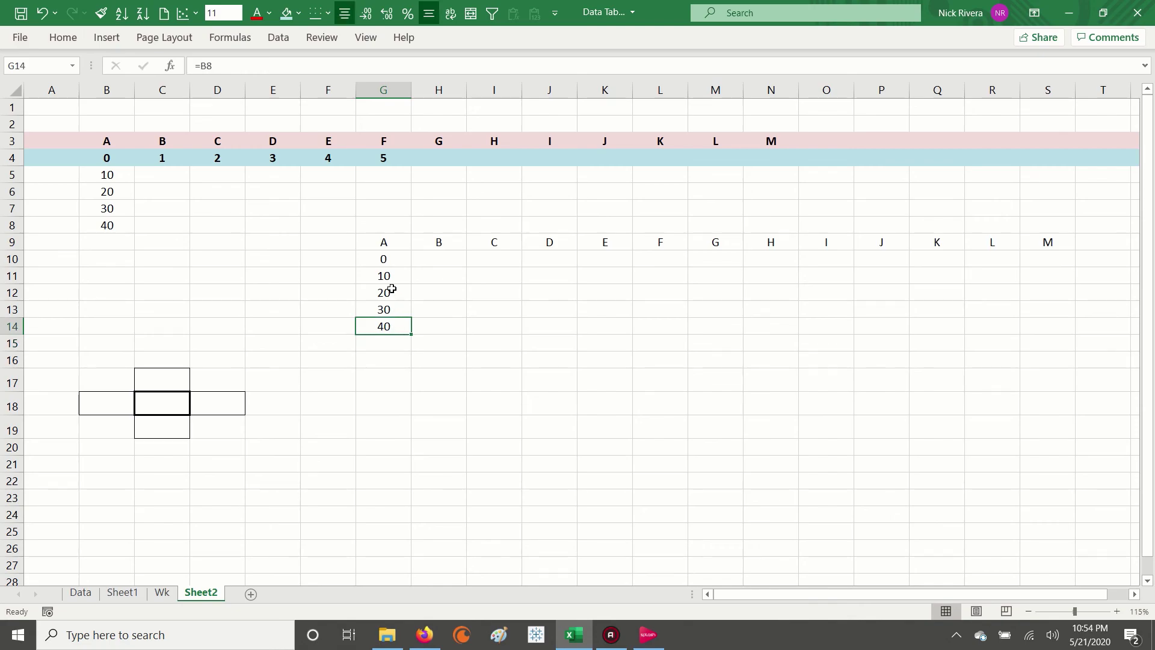
click(380, 259)
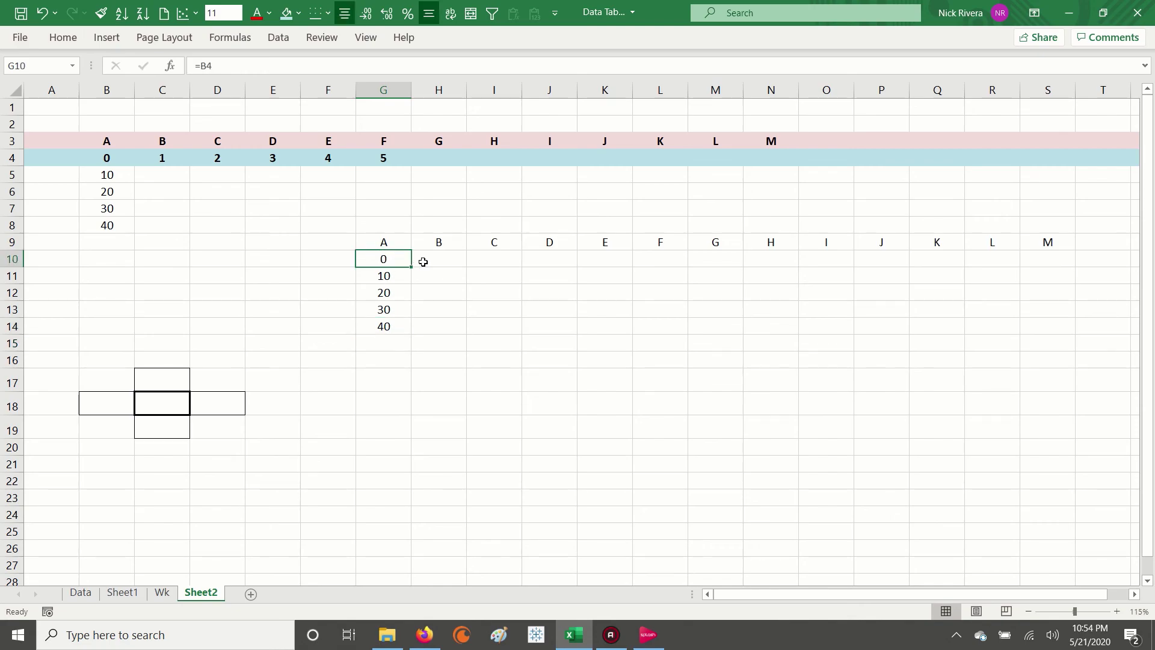
Step: Enter a first name in B2 and Cool in B1, above the row of letters
click(111, 124)
text(Nick)
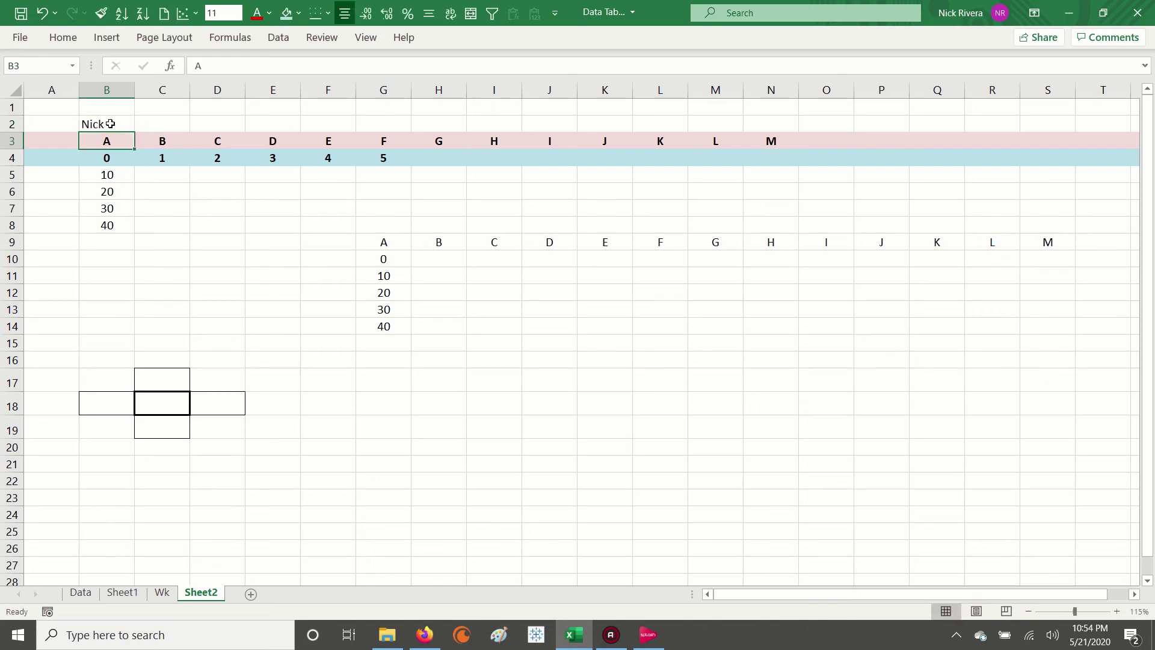
key(Up)
text(Cool)
key(Return)
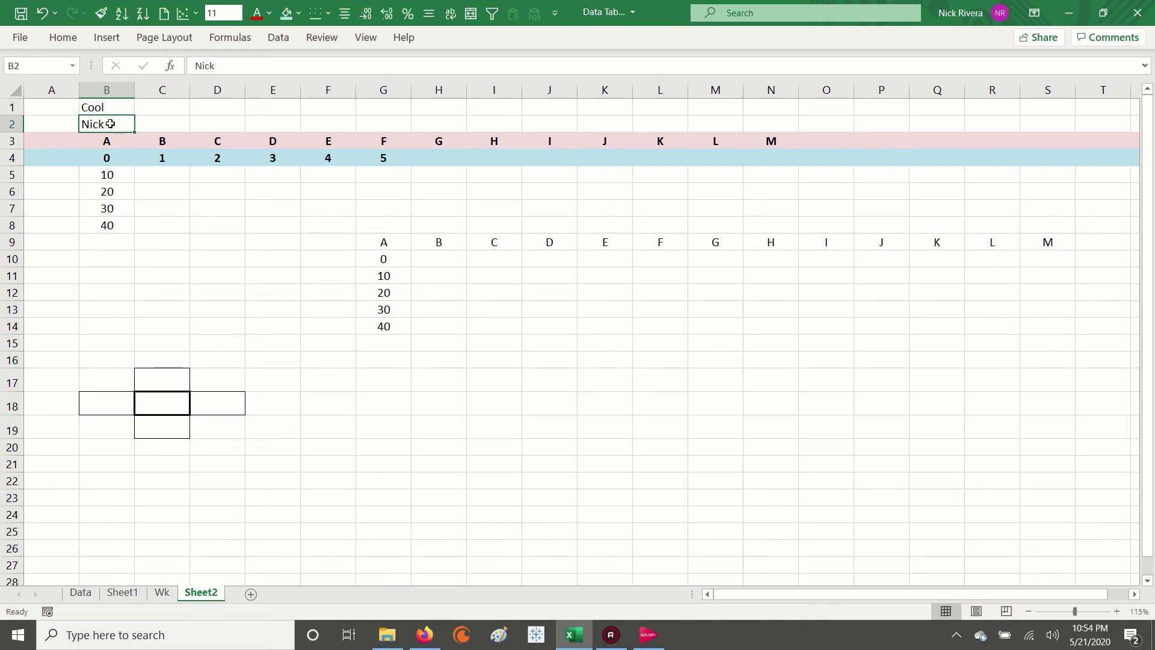
Step: Copy the formula in G9 upward into G8 and G7
click(386, 245)
key(ctrl+c)
key(Up)
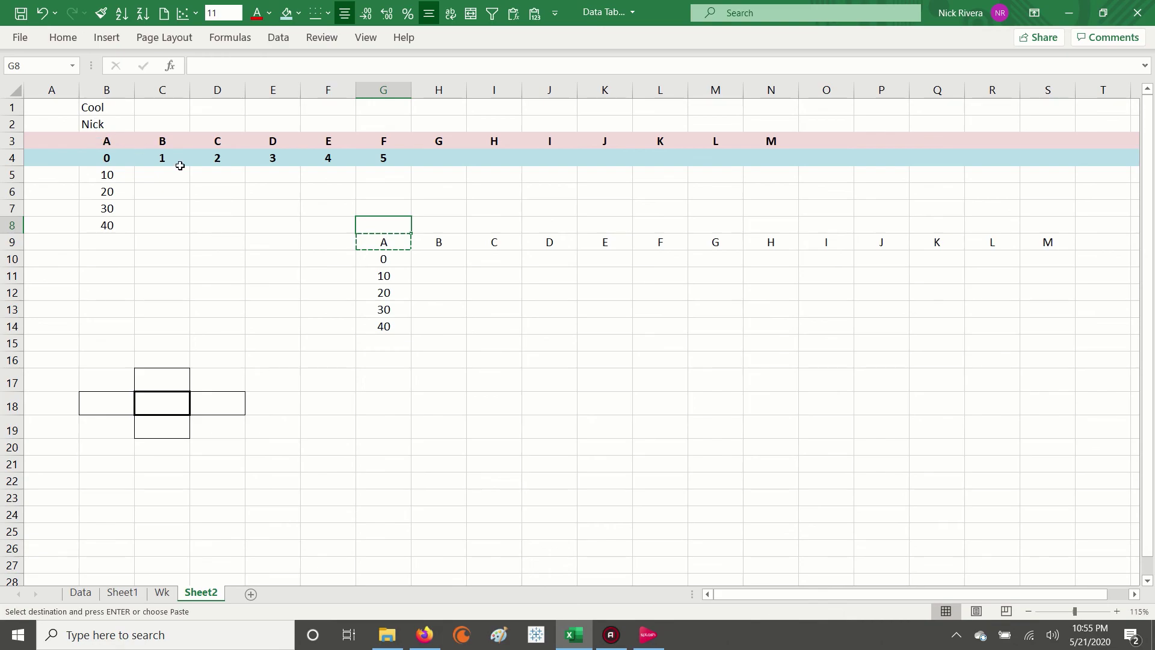
key(ctrl+v)
key(Up)
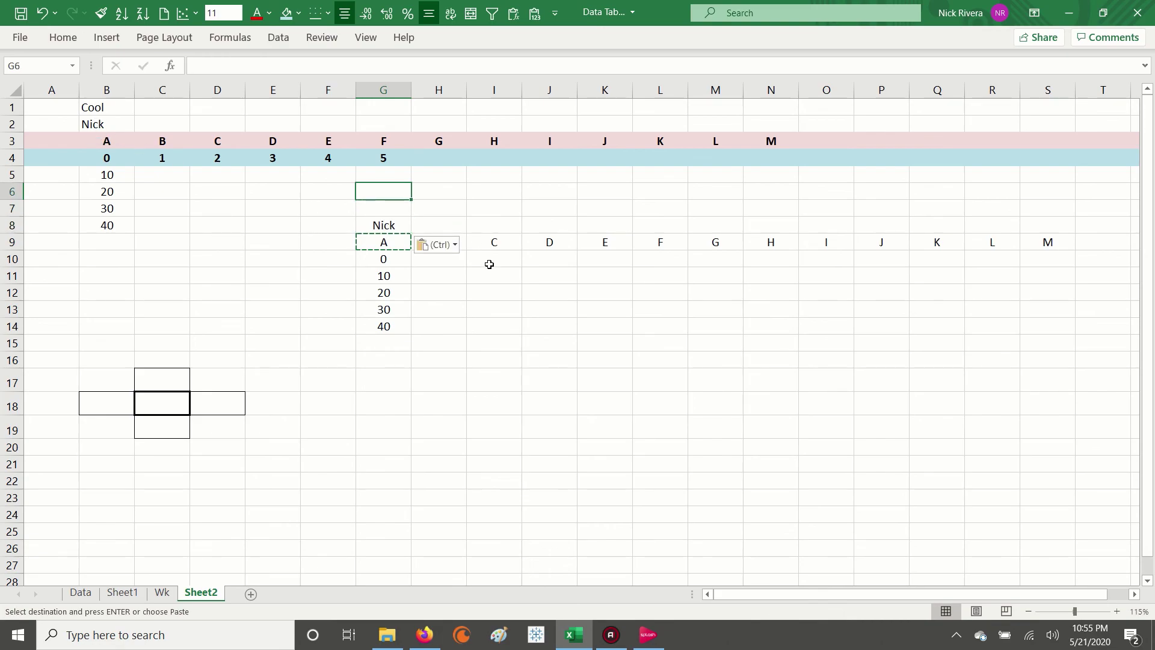
key(ctrl+v)
key(Escape)
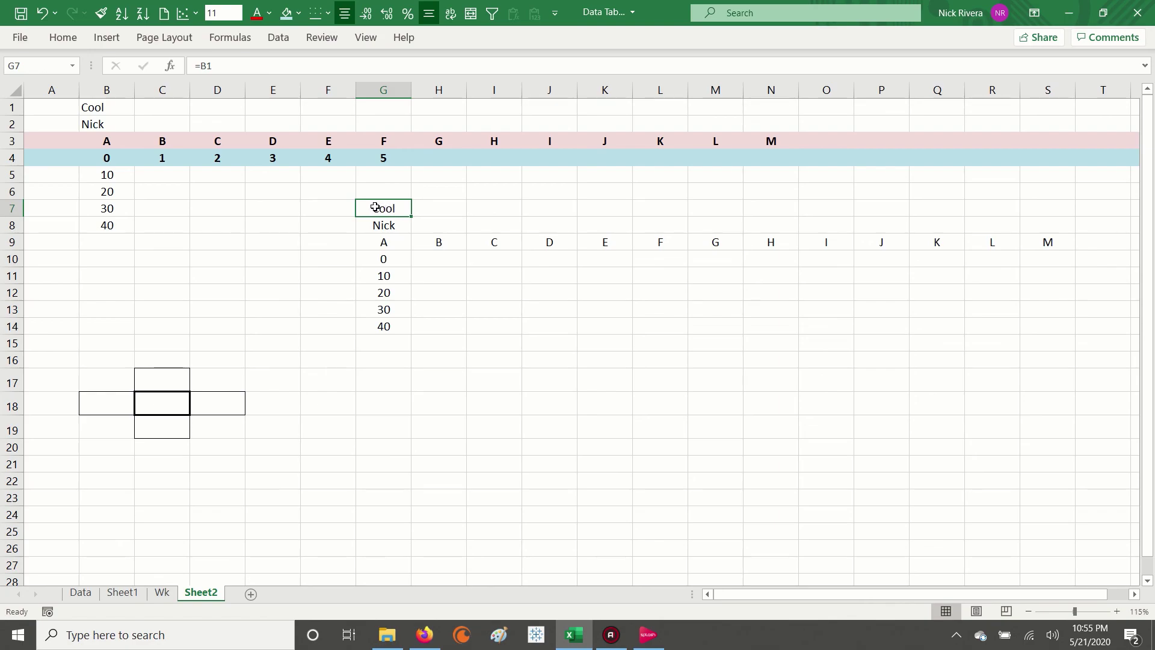
Step: Check the source cell of the formula in G9 and highlight its copies through J9
click(380, 239)
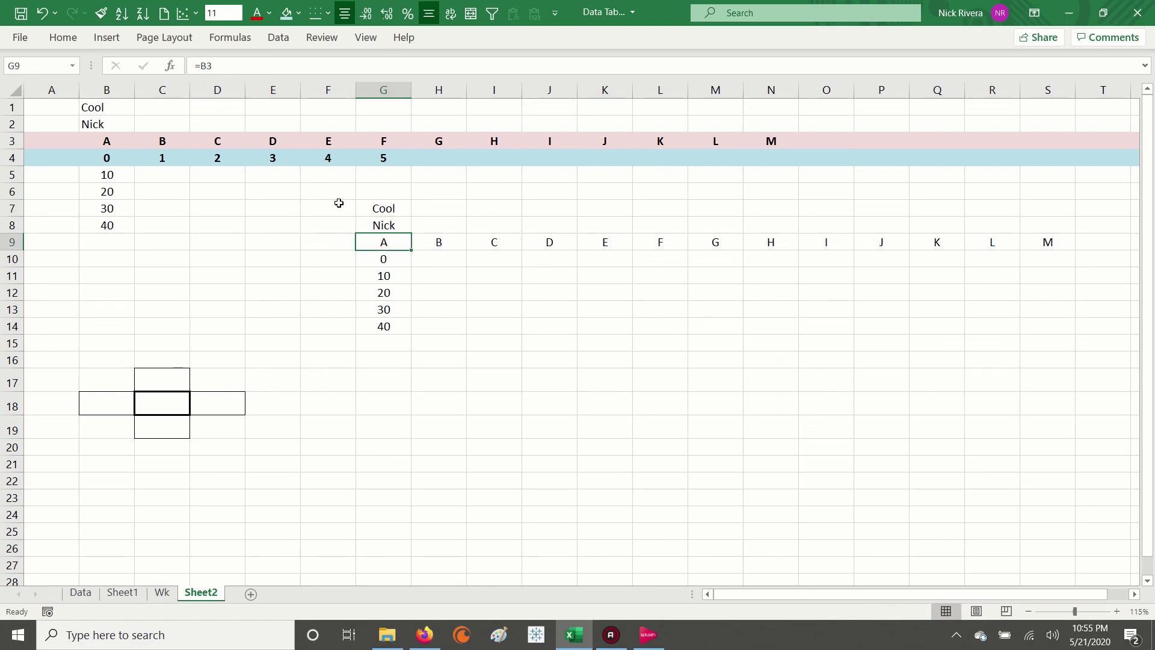
click(225, 65)
key(ctrl+Return)
drag(383, 242, 544, 245)
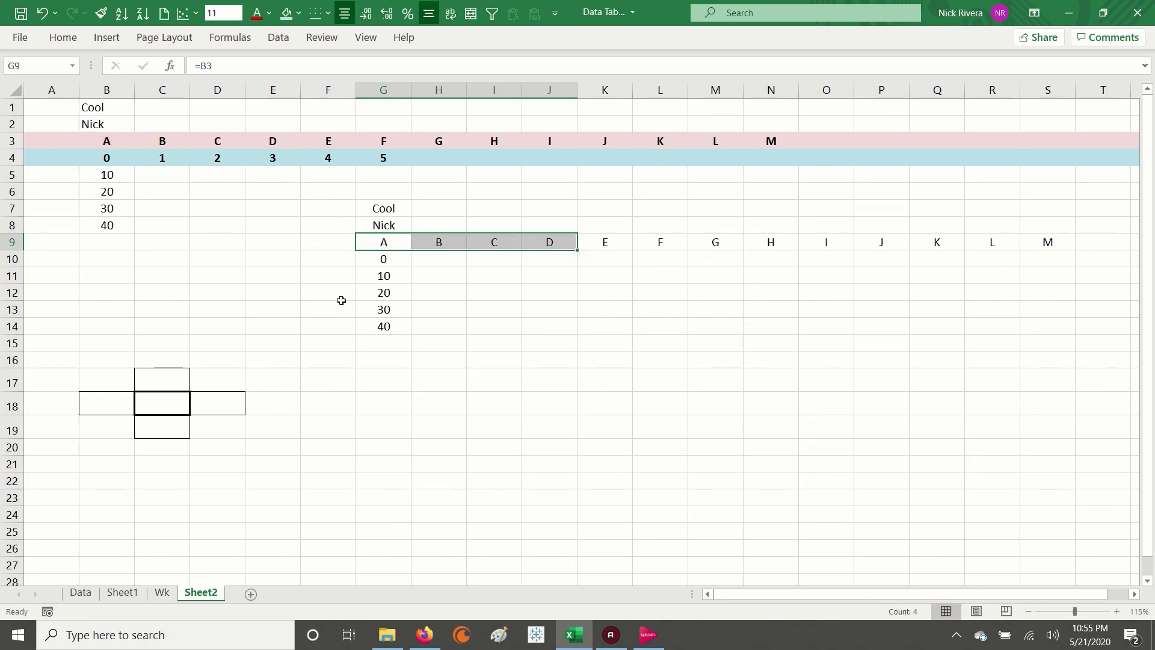
Step: Visit the four bordered cells above, below and on either side of C18 in the cross diagram
click(171, 383)
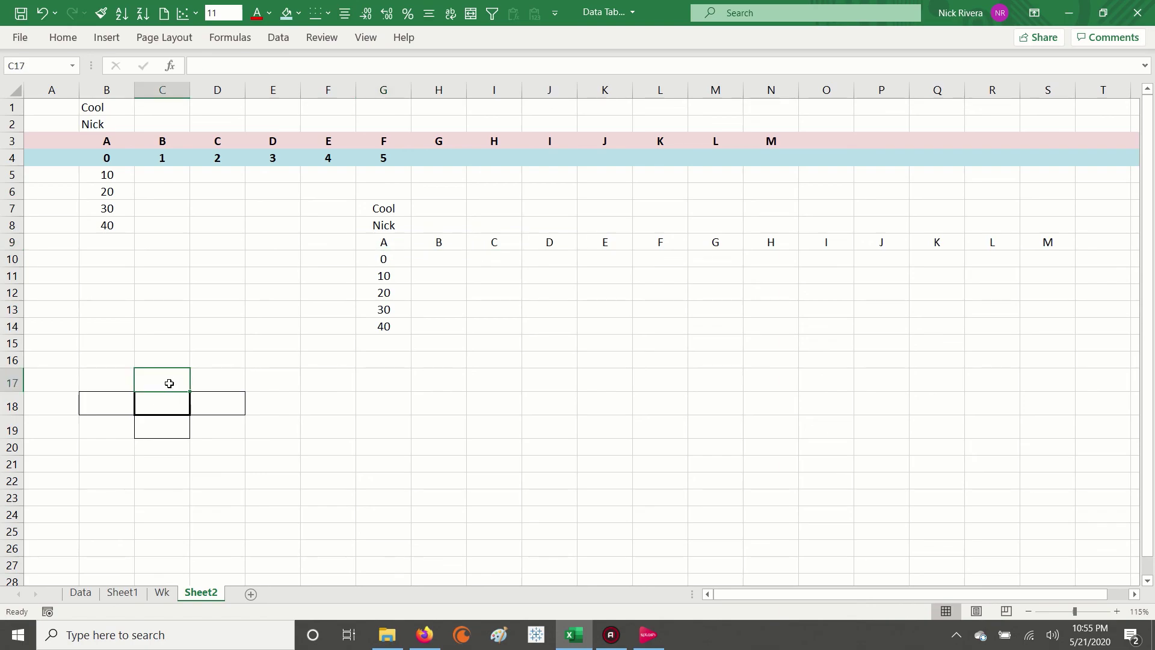
click(159, 435)
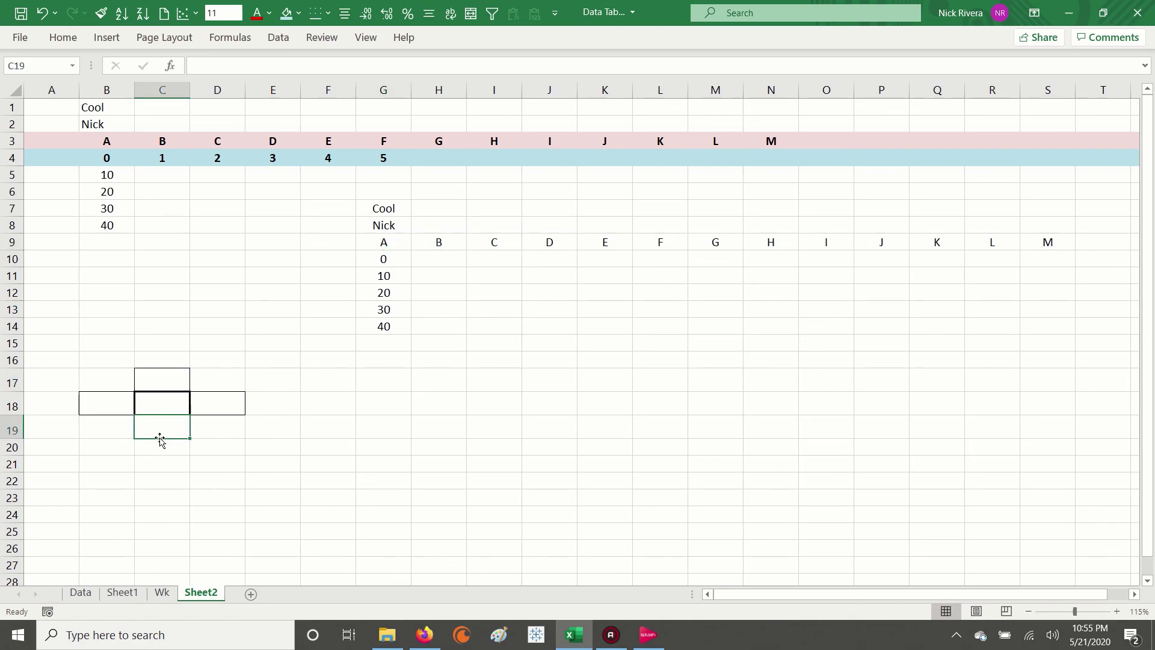
click(216, 406)
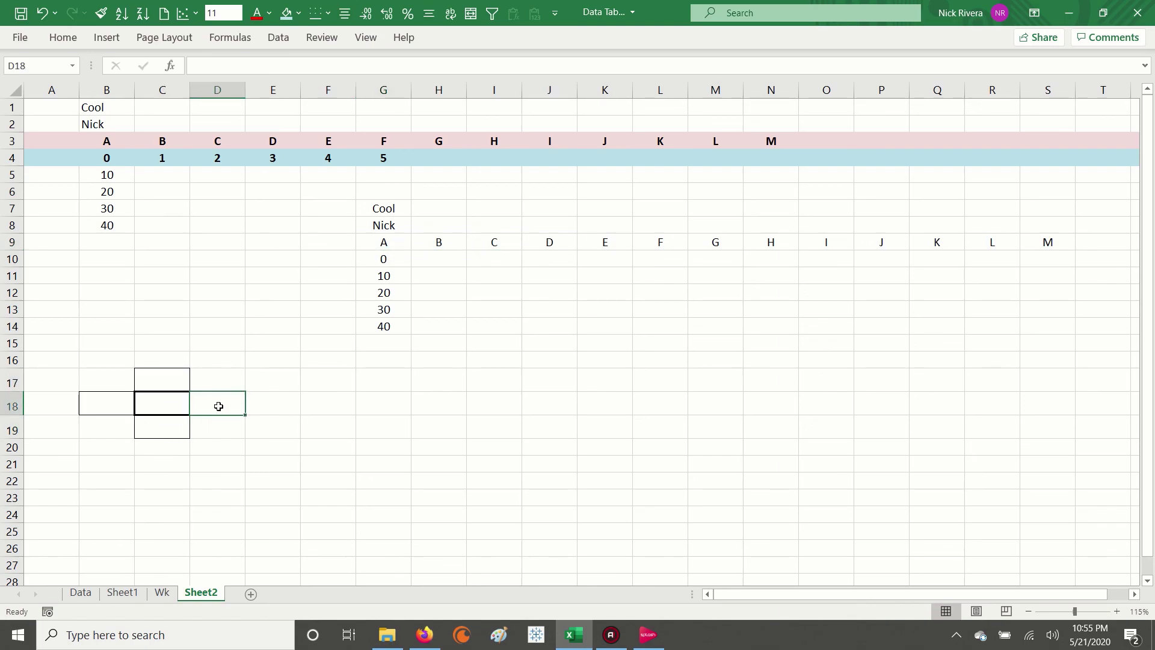
click(94, 416)
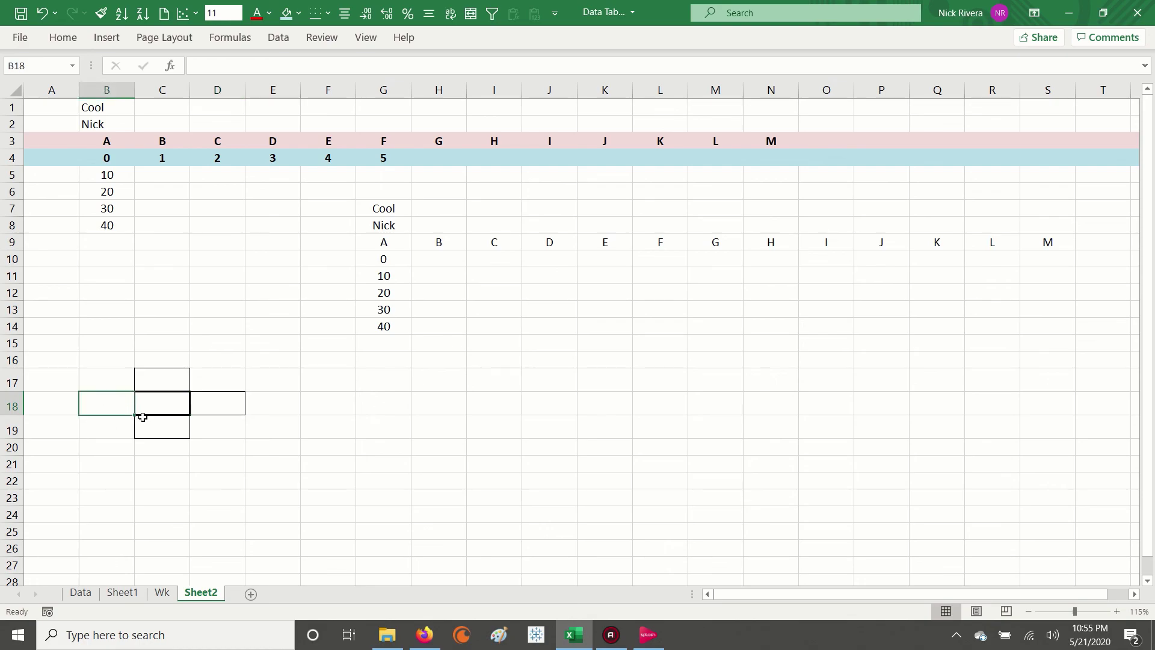